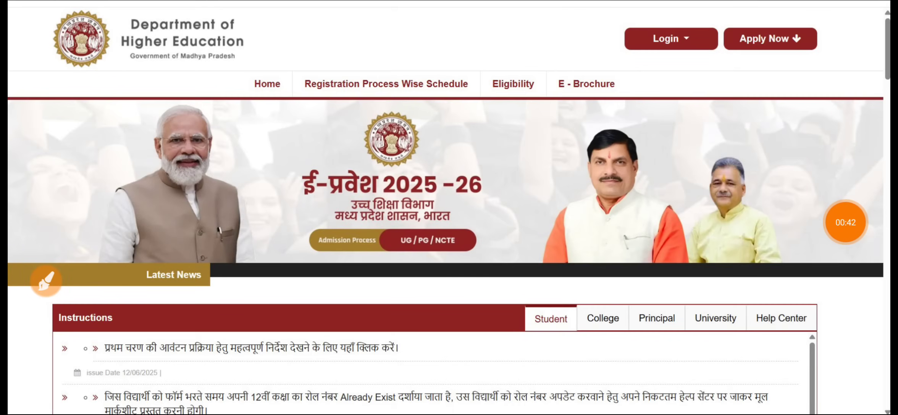
- Circle the home page's Login option, and mark the username, password, captcha and sign-in controls on the login form
{"action": "left_click", "coordinate": [46, 280]}
{"action": "mouse_move", "coordinate": [626, 28]}
{"action": "left_mouse_down"}
{"action": "mouse_move", "coordinate": [657, 67]}
{"action": "mouse_move", "coordinate": [706, 60]}
{"action": "left_mouse_up"}
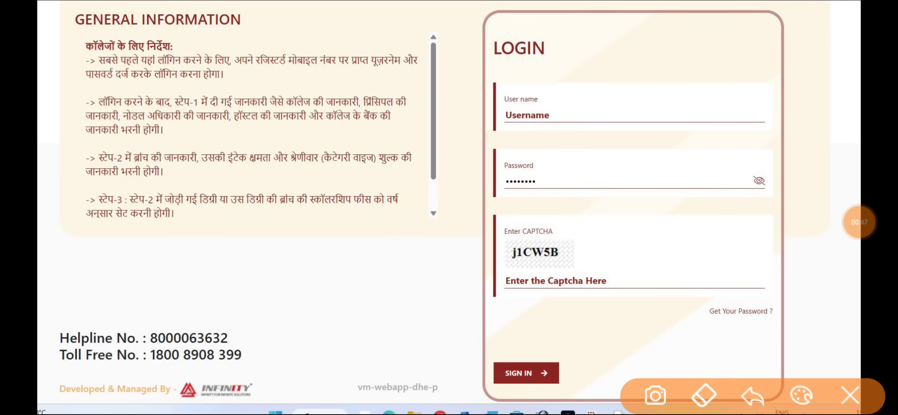
{"action": "left_click_drag", "start_coordinate": [572, 101], "coordinate": [648, 79]}
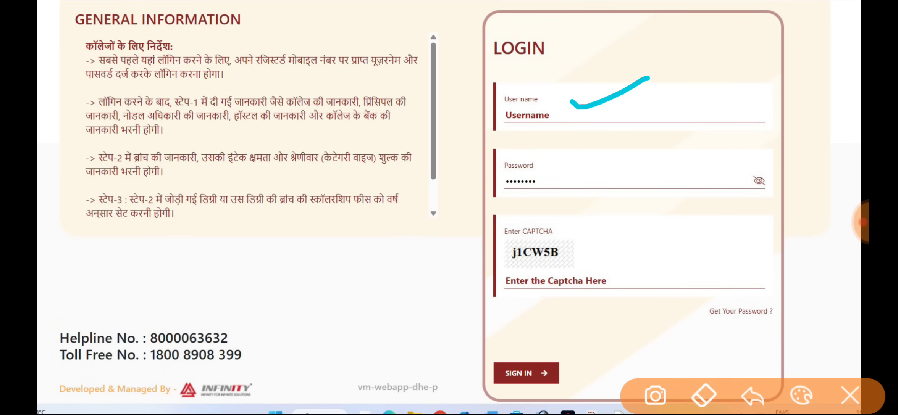
{"action": "left_click_drag", "start_coordinate": [586, 161], "coordinate": [660, 138]}
{"action": "mouse_move", "coordinate": [606, 221]}
{"action": "left_mouse_down"}
{"action": "mouse_move", "coordinate": [583, 315]}
{"action": "mouse_move", "coordinate": [508, 258]}
{"action": "left_mouse_up"}
{"action": "mouse_move", "coordinate": [573, 338]}
{"action": "left_mouse_down"}
{"action": "mouse_move", "coordinate": [629, 351]}
{"action": "mouse_move", "coordinate": [501, 354]}
{"action": "left_mouse_up"}
{"action": "left_click", "coordinate": [851, 396]}
{"action": "left_click", "coordinate": [862, 222]}
{"action": "left_click", "coordinate": [827, 157]}
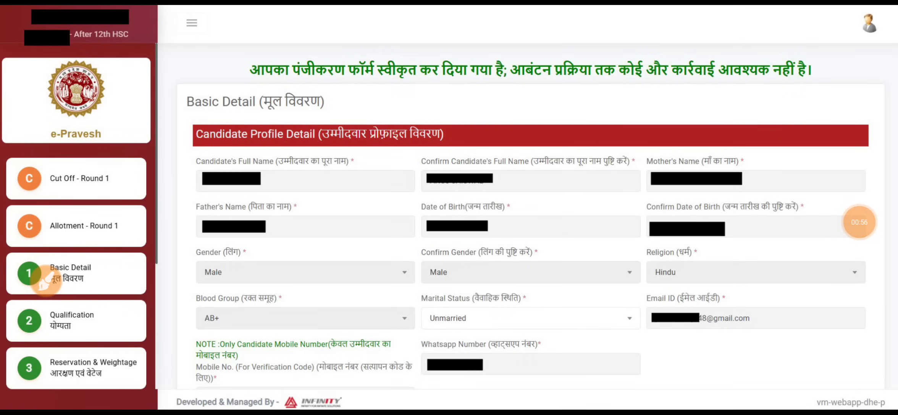
- Circle the Cut Off - Round 1 and Allotment - Round 1 entries and draw an arrow out from the cut-off entry
{"action": "left_click", "coordinate": [46, 281]}
{"action": "mouse_move", "coordinate": [132, 161]}
{"action": "left_mouse_down"}
{"action": "mouse_move", "coordinate": [57, 195]}
{"action": "mouse_move", "coordinate": [97, 154]}
{"action": "left_mouse_up"}
{"action": "mouse_move", "coordinate": [145, 215]}
{"action": "left_mouse_down"}
{"action": "mouse_move", "coordinate": [135, 210]}
{"action": "mouse_move", "coordinate": [144, 239]}
{"action": "left_mouse_up"}
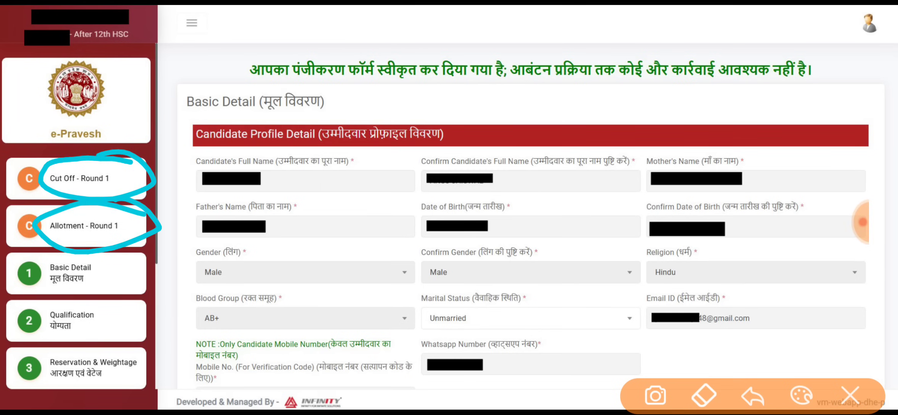
{"action": "left_click_drag", "start_coordinate": [141, 174], "coordinate": [228, 146]}
{"action": "left_click_drag", "start_coordinate": [143, 187], "coordinate": [212, 162]}
{"action": "left_click_drag", "start_coordinate": [199, 138], "coordinate": [227, 193]}
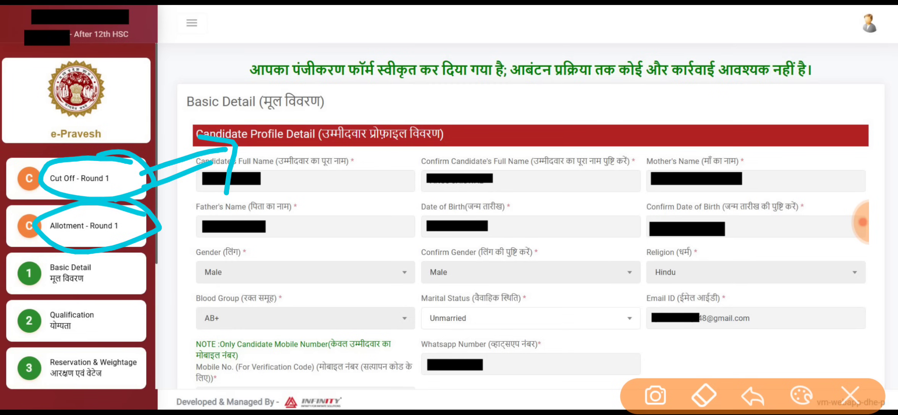
{"action": "left_click", "coordinate": [850, 396]}
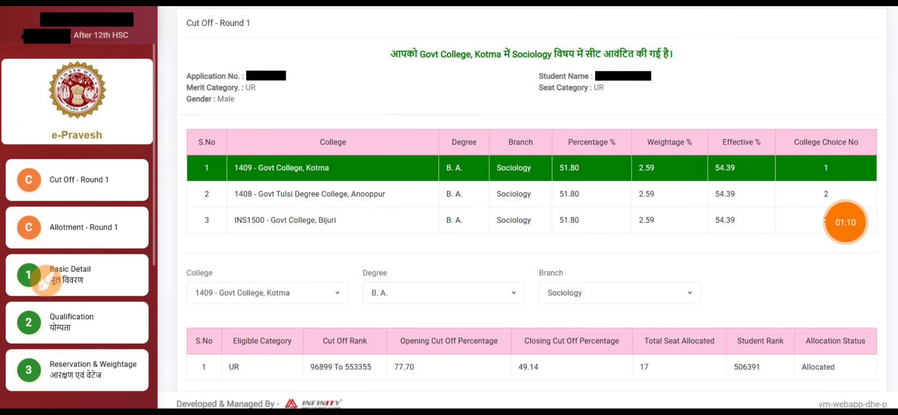
- Outline the allotted college table on the cut-off page and circle its choice numbers and the opening and closing cut-off percentages
{"action": "left_click", "coordinate": [46, 281]}
{"action": "mouse_move", "coordinate": [290, 134]}
{"action": "left_mouse_down"}
{"action": "mouse_move", "coordinate": [252, 251]}
{"action": "mouse_move", "coordinate": [838, 240]}
{"action": "mouse_move", "coordinate": [682, 121]}
{"action": "mouse_move", "coordinate": [240, 142]}
{"action": "left_mouse_up"}
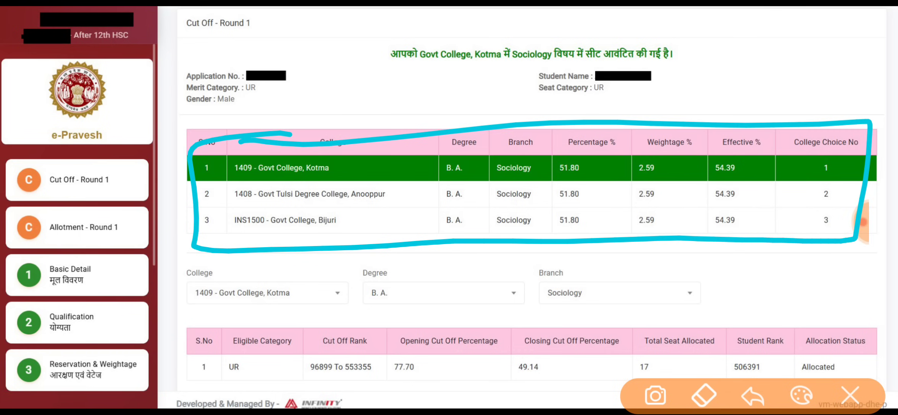
{"action": "mouse_move", "coordinate": [828, 150]}
{"action": "left_mouse_down"}
{"action": "mouse_move", "coordinate": [857, 174]}
{"action": "mouse_move", "coordinate": [816, 179]}
{"action": "mouse_move", "coordinate": [840, 208]}
{"action": "mouse_move", "coordinate": [821, 237]}
{"action": "left_mouse_up"}
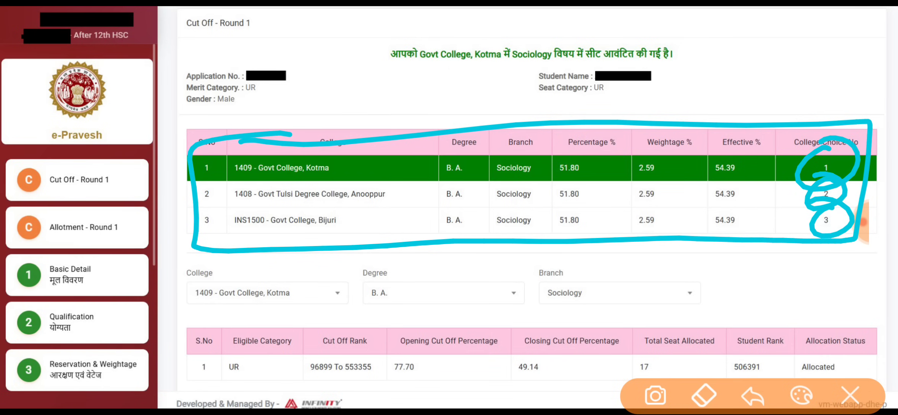
{"action": "mouse_move", "coordinate": [602, 323]}
{"action": "left_mouse_down"}
{"action": "mouse_move", "coordinate": [443, 394]}
{"action": "mouse_move", "coordinate": [510, 314]}
{"action": "left_mouse_up"}
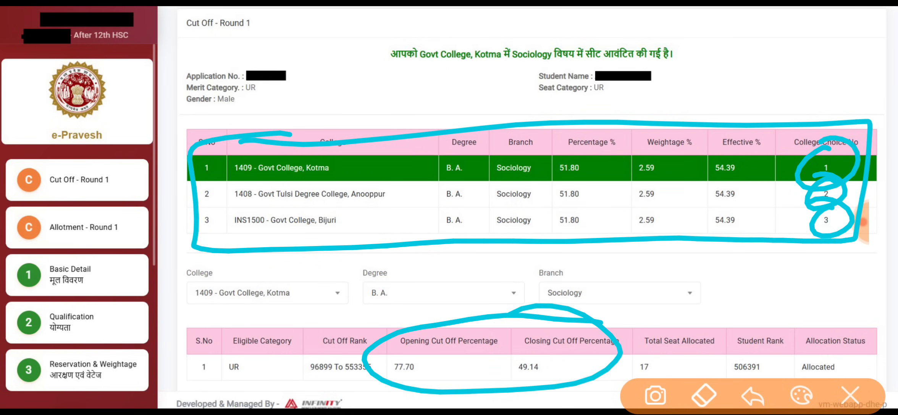
{"action": "left_click", "coordinate": [850, 396]}
- Circle the Allotment - Round 1 entry beside the cut-off details
{"action": "left_click", "coordinate": [46, 281]}
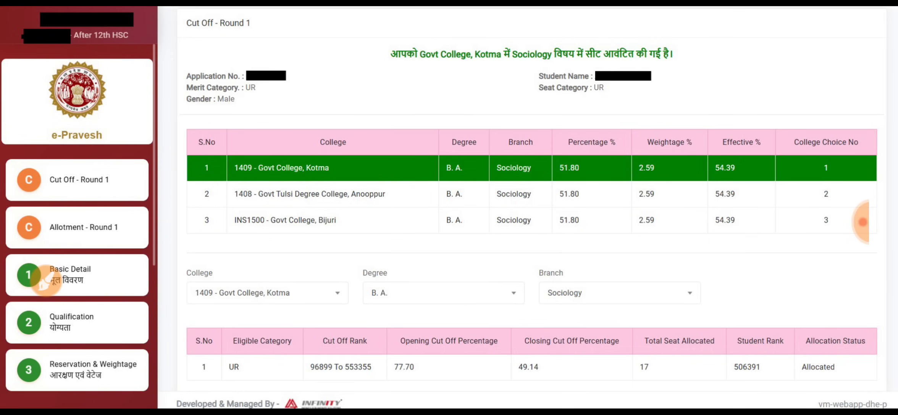
{"action": "left_click", "coordinate": [863, 221]}
{"action": "mouse_move", "coordinate": [142, 210]}
{"action": "left_mouse_down"}
{"action": "mouse_move", "coordinate": [45, 250]}
{"action": "mouse_move", "coordinate": [108, 217]}
{"action": "left_mouse_up"}
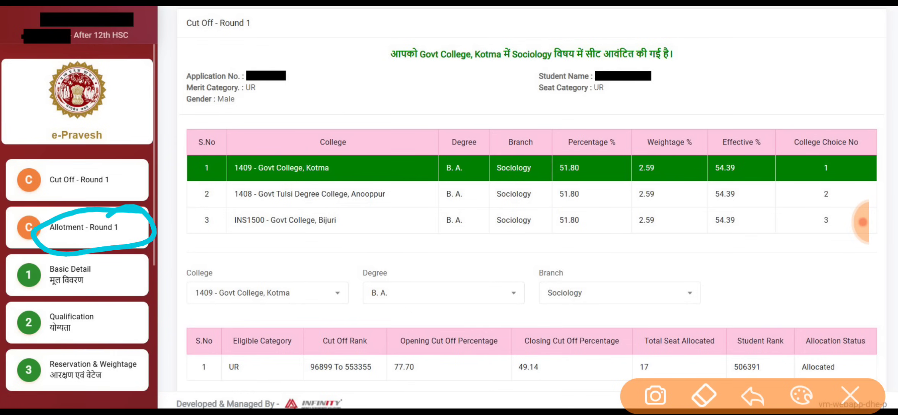
{"action": "left_click", "coordinate": [850, 396]}
- Circle the College, Merit and Merit Rank rows in the Student Basic Details
{"action": "left_click", "coordinate": [45, 281]}
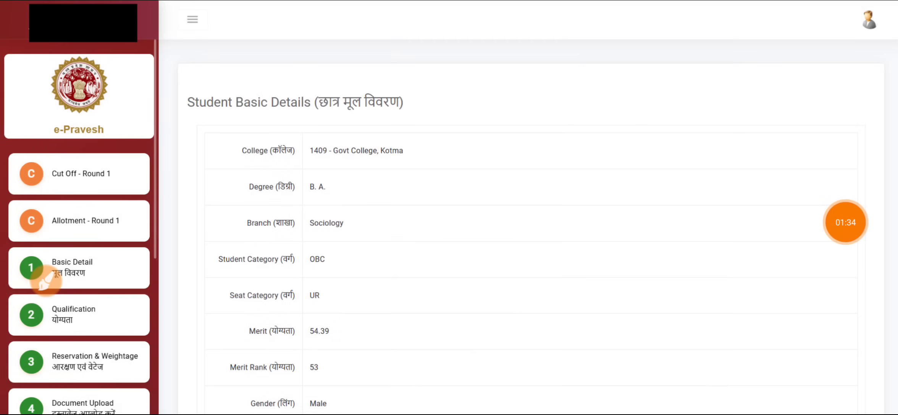
{"action": "left_click", "coordinate": [845, 222]}
{"action": "mouse_move", "coordinate": [473, 134]}
{"action": "left_mouse_down"}
{"action": "mouse_move", "coordinate": [310, 126]}
{"action": "mouse_move", "coordinate": [330, 125]}
{"action": "left_mouse_up"}
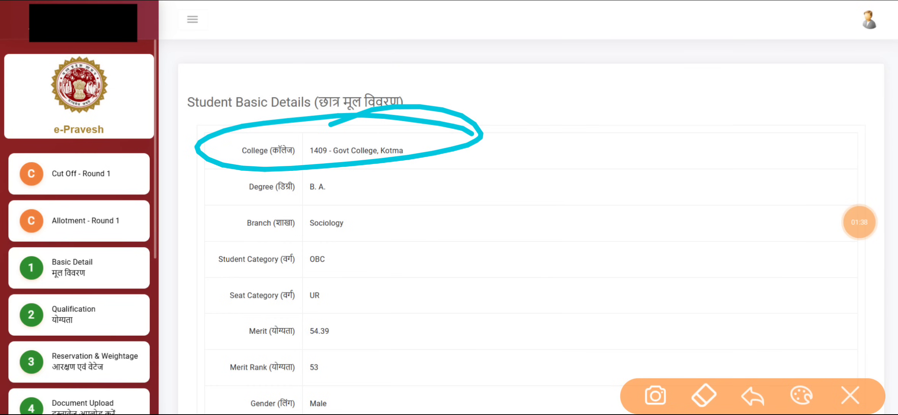
{"action": "mouse_move", "coordinate": [376, 317]}
{"action": "left_mouse_down"}
{"action": "mouse_move", "coordinate": [230, 342]}
{"action": "mouse_move", "coordinate": [312, 305]}
{"action": "left_mouse_up"}
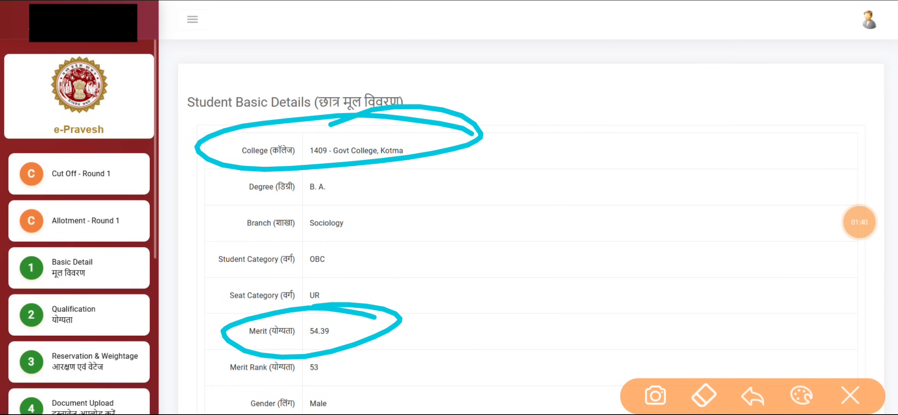
{"action": "mouse_move", "coordinate": [363, 358]}
{"action": "left_mouse_down"}
{"action": "mouse_move", "coordinate": [360, 376]}
{"action": "mouse_move", "coordinate": [322, 358]}
{"action": "left_mouse_up"}
{"action": "left_click", "coordinate": [851, 396]}
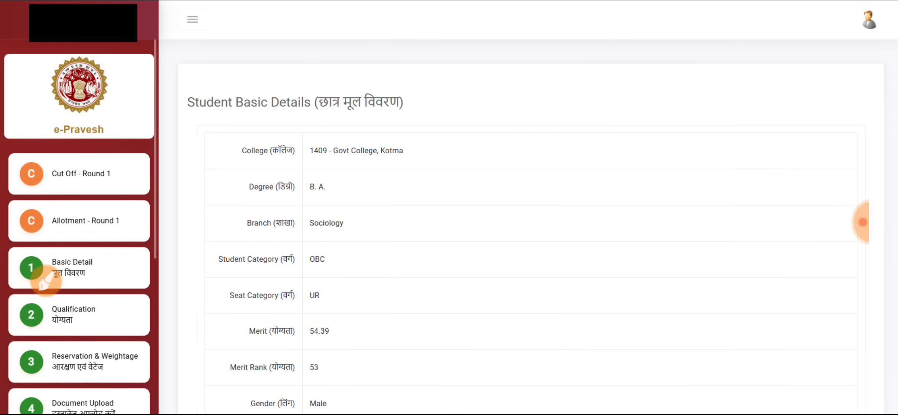
- Draw a tick over the declaration checkbox below the student details
{"action": "scroll", "coordinate": [530, 229], "scroll_direction": "down", "scroll_amount": 3}
{"action": "scroll", "coordinate": [45, 282], "scroll_direction": "down", "scroll_amount": 2}
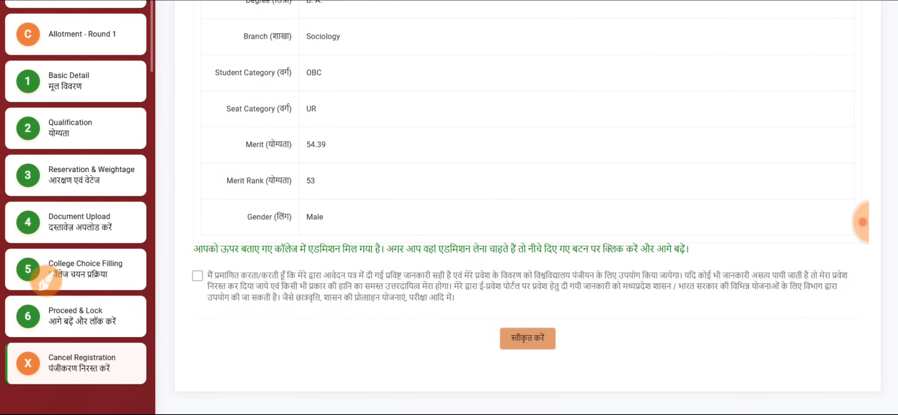
{"action": "left_click", "coordinate": [46, 281]}
{"action": "left_click_drag", "start_coordinate": [171, 271], "coordinate": [273, 225]}
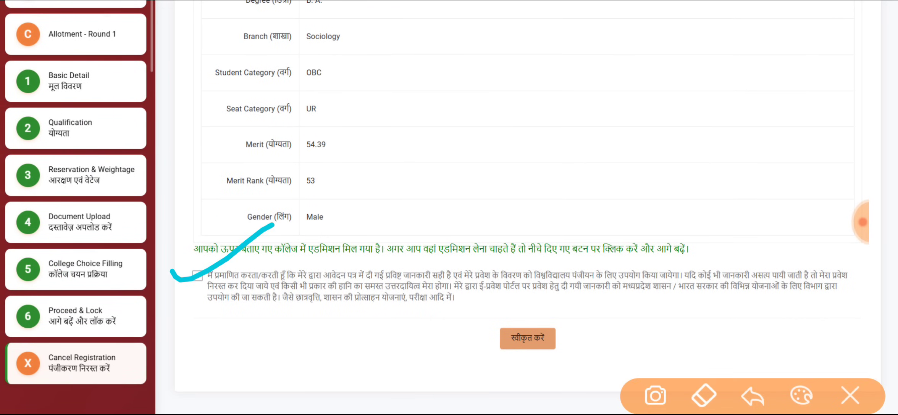
{"action": "left_click", "coordinate": [850, 396]}
- Circle the green admission message and the स्वीकृत करें option, and redraw the tick over the declaration checkbox
{"action": "left_click", "coordinate": [45, 282]}
{"action": "mouse_move", "coordinate": [424, 210]}
{"action": "left_mouse_down"}
{"action": "mouse_move", "coordinate": [495, 284]}
{"action": "mouse_move", "coordinate": [302, 205]}
{"action": "left_mouse_up"}
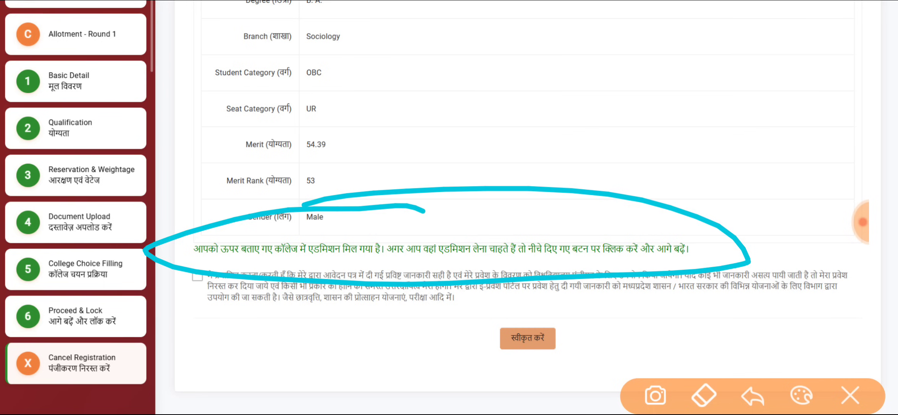
{"action": "mouse_move", "coordinate": [170, 289]}
{"action": "left_mouse_down"}
{"action": "mouse_move", "coordinate": [199, 286]}
{"action": "mouse_move", "coordinate": [285, 222]}
{"action": "left_mouse_up"}
{"action": "mouse_move", "coordinate": [574, 315]}
{"action": "left_mouse_down"}
{"action": "mouse_move", "coordinate": [496, 311]}
{"action": "mouse_move", "coordinate": [592, 366]}
{"action": "left_mouse_up"}
{"action": "left_click_drag", "start_coordinate": [592, 366], "coordinate": [482, 312]}
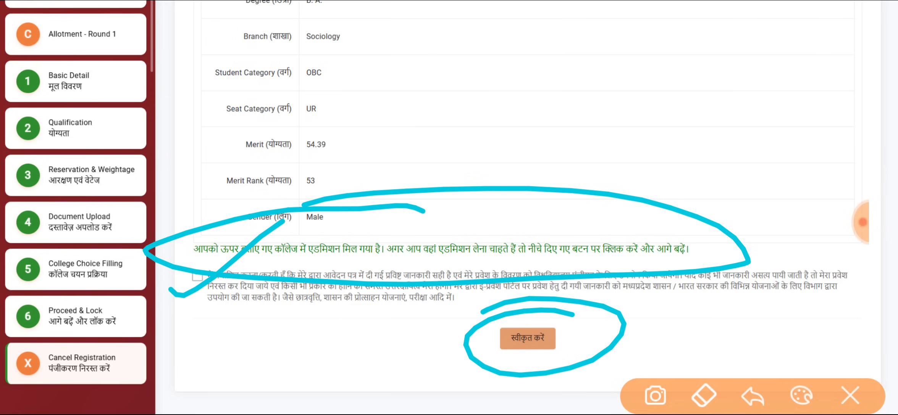
{"action": "left_click", "coordinate": [851, 396]}
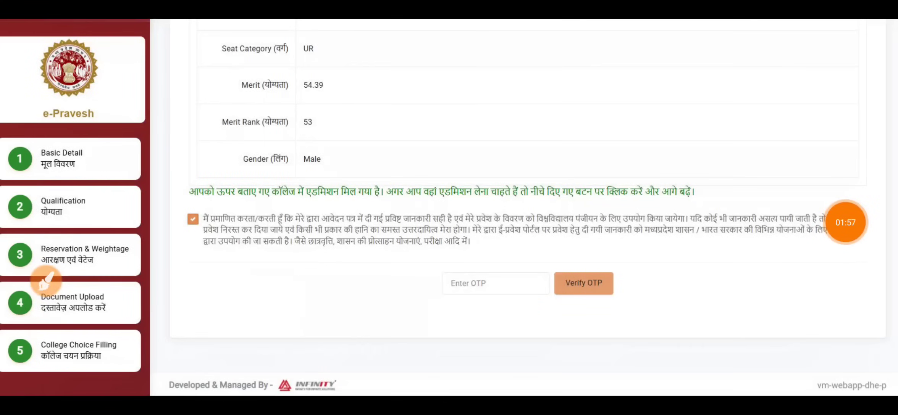
- Circle the Enter OTP field, write a freehand 4 above it, and circle the Verify OTP option
{"action": "left_click", "coordinate": [44, 278]}
{"action": "mouse_move", "coordinate": [496, 254]}
{"action": "left_mouse_down"}
{"action": "mouse_move", "coordinate": [550, 242]}
{"action": "mouse_move", "coordinate": [520, 255]}
{"action": "left_mouse_up"}
{"action": "mouse_move", "coordinate": [568, 123]}
{"action": "left_mouse_down"}
{"action": "mouse_move", "coordinate": [592, 143]}
{"action": "mouse_move", "coordinate": [599, 172]}
{"action": "left_mouse_up"}
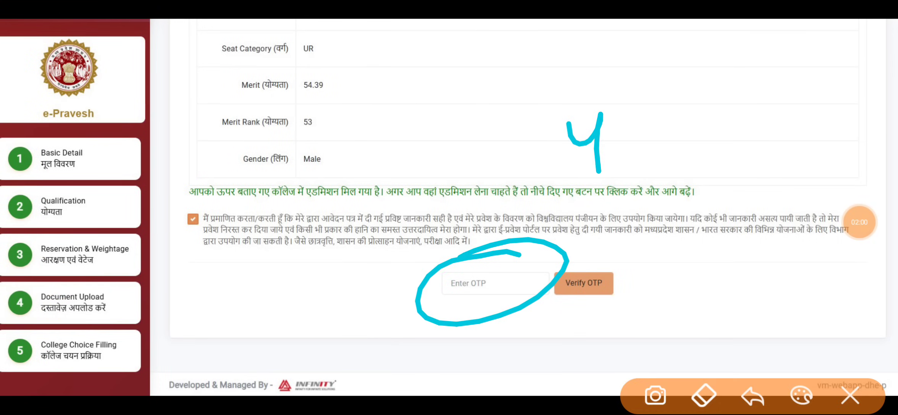
{"action": "left_click", "coordinate": [850, 396]}
{"action": "left_click", "coordinate": [44, 278]}
{"action": "mouse_move", "coordinate": [624, 258]}
{"action": "left_mouse_down"}
{"action": "mouse_move", "coordinate": [673, 268]}
{"action": "mouse_move", "coordinate": [538, 255]}
{"action": "left_mouse_up"}
{"action": "left_click", "coordinate": [850, 396]}
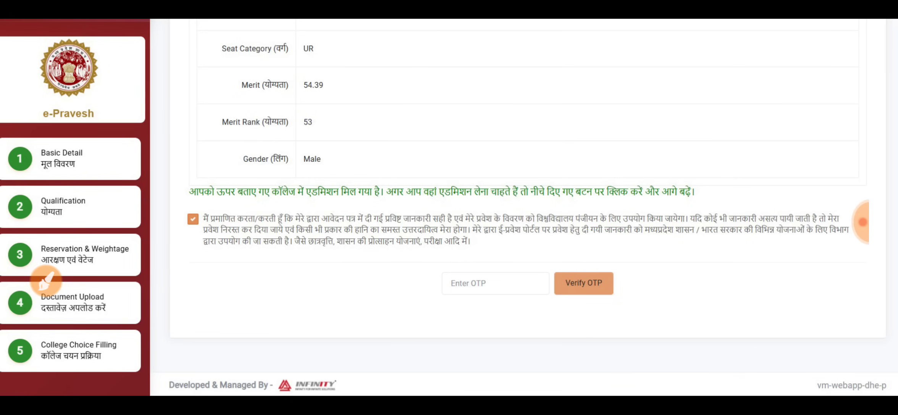
{"action": "left_click", "coordinate": [861, 222]}
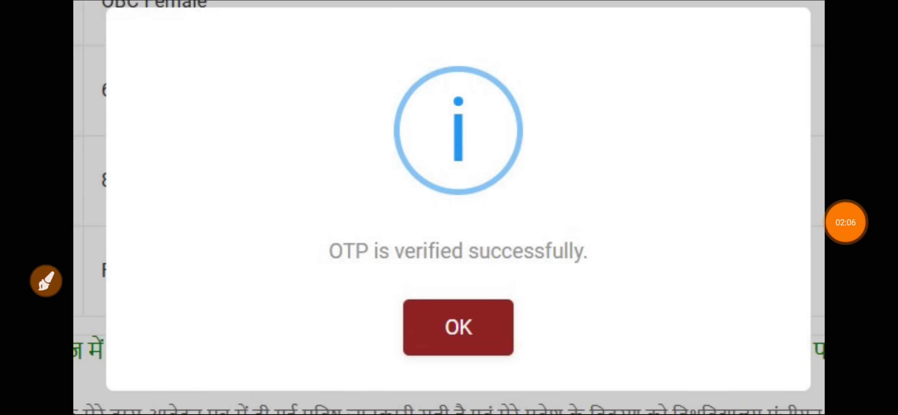
- Circle the OTP verification message together with its OK option
{"action": "left_click", "coordinate": [44, 280]}
{"action": "mouse_move", "coordinate": [620, 216]}
{"action": "left_mouse_down"}
{"action": "mouse_move", "coordinate": [329, 225]}
{"action": "mouse_move", "coordinate": [513, 170]}
{"action": "mouse_move", "coordinate": [451, 193]}
{"action": "left_mouse_up"}
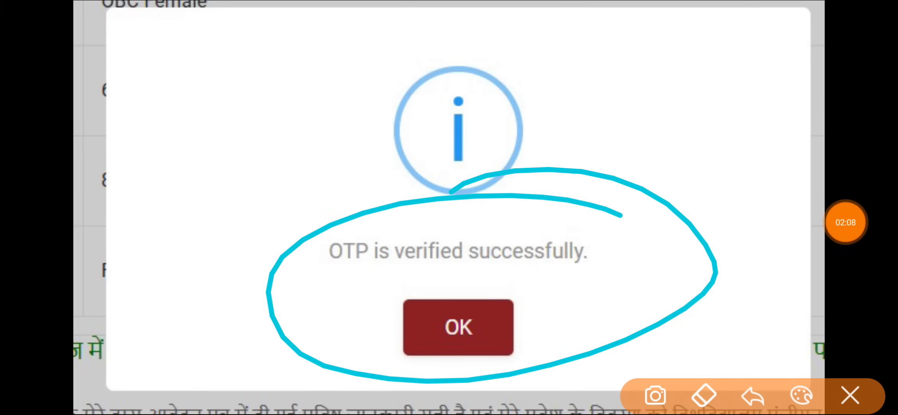
{"action": "left_click", "coordinate": [850, 396]}
{"action": "left_click", "coordinate": [854, 223]}
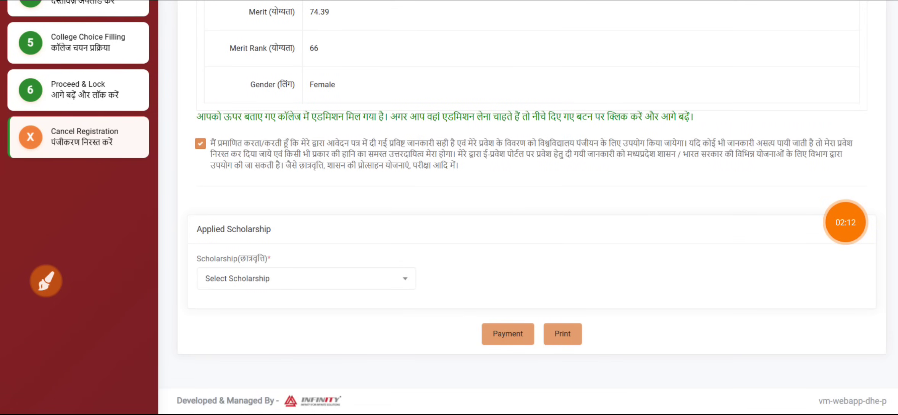
- Circle the Applied Scholarship section and draw two blue ticks inside the circle
{"action": "left_click", "coordinate": [46, 281]}
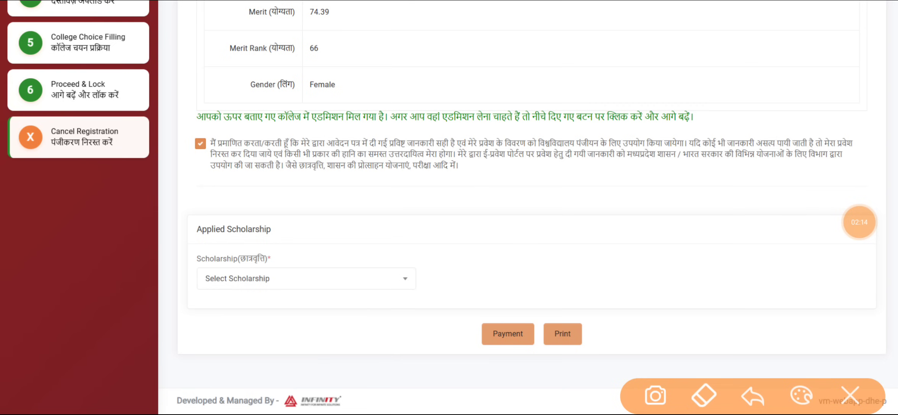
{"action": "mouse_move", "coordinate": [359, 193]}
{"action": "left_mouse_down"}
{"action": "mouse_move", "coordinate": [424, 189]}
{"action": "mouse_move", "coordinate": [204, 227]}
{"action": "left_mouse_up"}
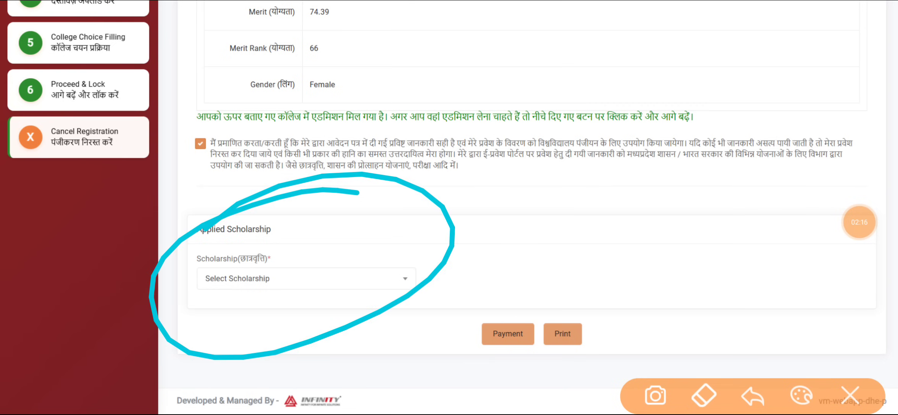
{"action": "left_click", "coordinate": [801, 396]}
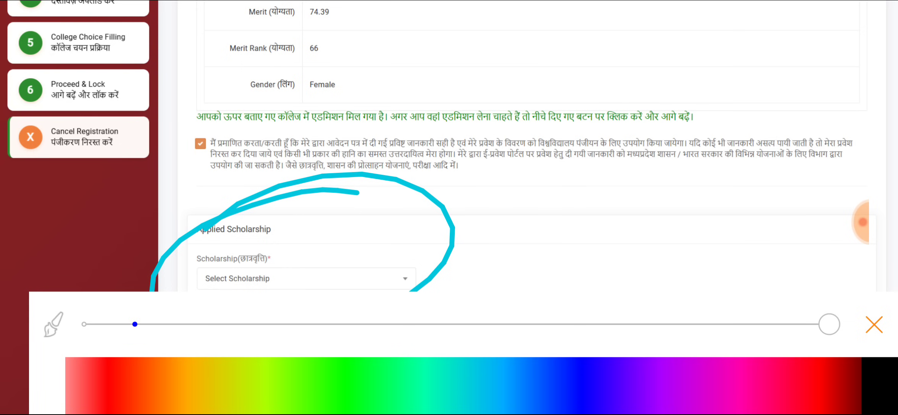
{"action": "left_click", "coordinate": [874, 325]}
{"action": "mouse_move", "coordinate": [301, 234]}
{"action": "left_mouse_down"}
{"action": "mouse_move", "coordinate": [307, 242]}
{"action": "mouse_move", "coordinate": [370, 206]}
{"action": "left_mouse_up"}
{"action": "left_click_drag", "start_coordinate": [322, 244], "coordinate": [399, 215]}
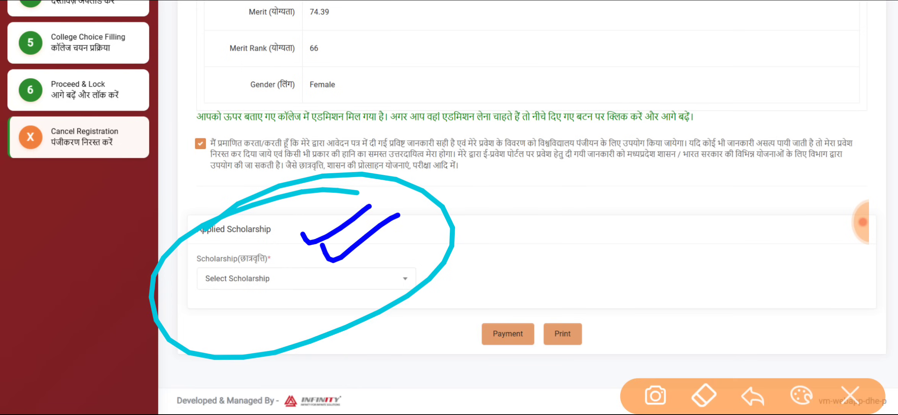
{"action": "left_click", "coordinate": [851, 396]}
- Circle the Select Scholarship field in blue
{"action": "left_click", "coordinate": [46, 281]}
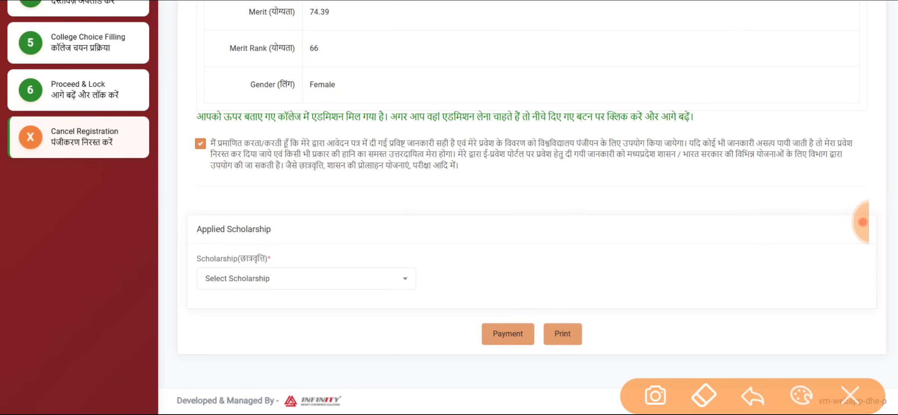
{"action": "mouse_move", "coordinate": [435, 252]}
{"action": "left_mouse_down"}
{"action": "mouse_move", "coordinate": [401, 242]}
{"action": "mouse_move", "coordinate": [340, 336]}
{"action": "mouse_move", "coordinate": [336, 241]}
{"action": "left_mouse_up"}
{"action": "left_click", "coordinate": [851, 396]}
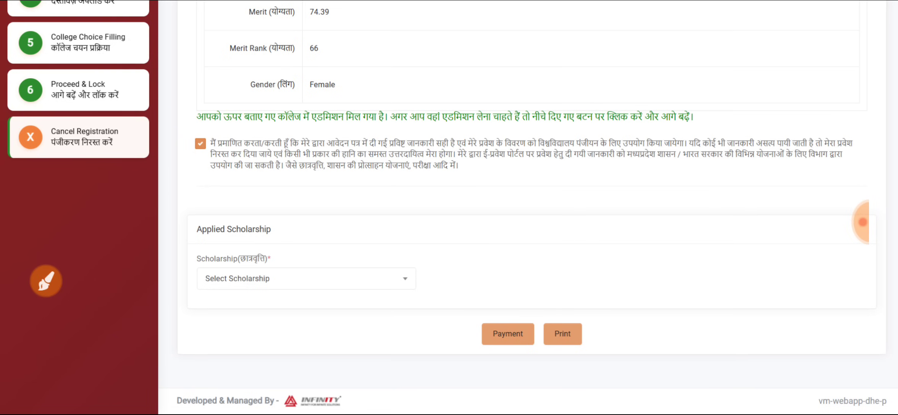
{"action": "left_click", "coordinate": [862, 222]}
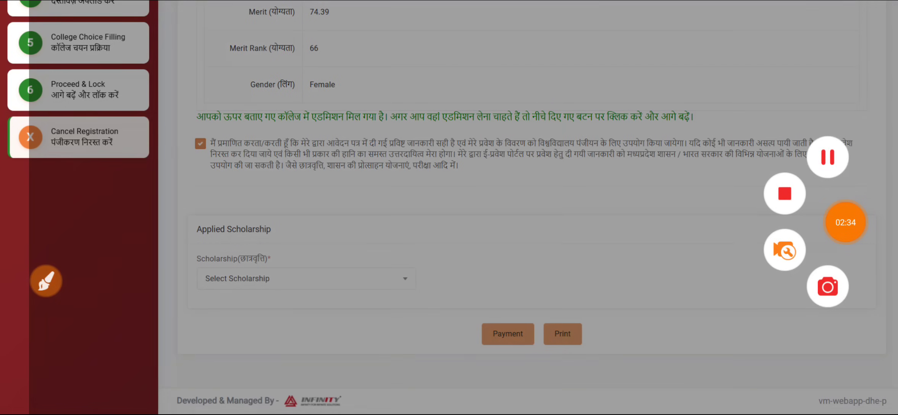
{"action": "left_click", "coordinate": [828, 156]}
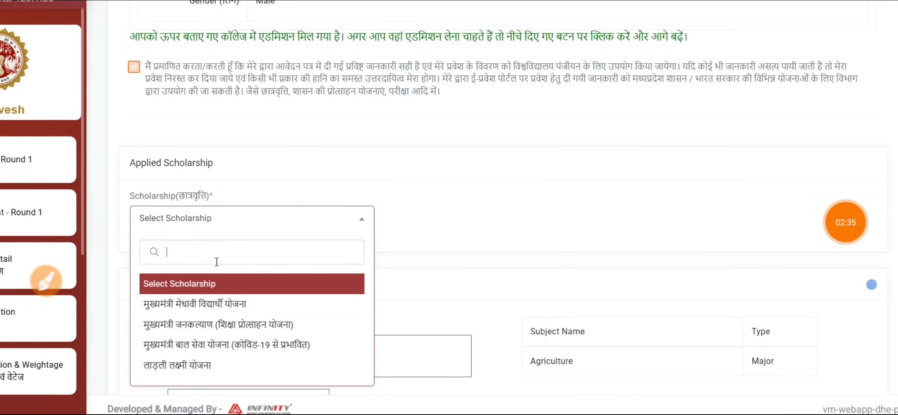
- Circle the scholarship schemes in the opened list, from मुख्यमंत्री मेधावी विद्यार्थी योजना to लाड़ली लक्ष्मी योजना
{"action": "left_click", "coordinate": [46, 281]}
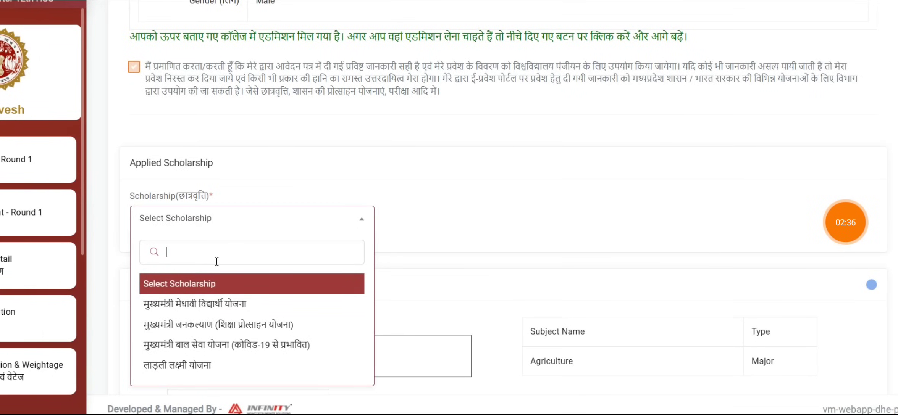
{"action": "mouse_move", "coordinate": [266, 285]}
{"action": "left_mouse_down"}
{"action": "mouse_move", "coordinate": [327, 329]}
{"action": "mouse_move", "coordinate": [171, 397]}
{"action": "mouse_move", "coordinate": [108, 355]}
{"action": "mouse_move", "coordinate": [265, 263]}
{"action": "mouse_move", "coordinate": [276, 268]}
{"action": "left_mouse_up"}
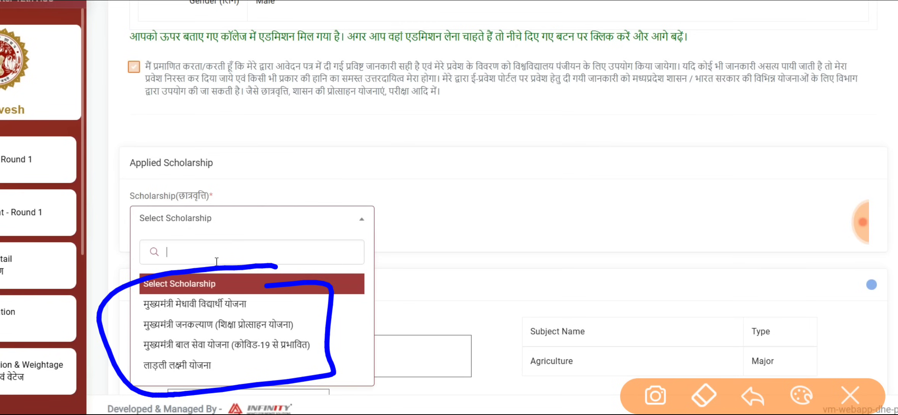
- Replace the old marking with a new blue circle around the scholarship schemes and draw an arrow pointing away from the list
{"action": "left_click", "coordinate": [850, 396]}
{"action": "left_click", "coordinate": [46, 281]}
{"action": "mouse_move", "coordinate": [300, 288]}
{"action": "left_mouse_down"}
{"action": "mouse_move", "coordinate": [130, 388]}
{"action": "mouse_move", "coordinate": [295, 276]}
{"action": "left_mouse_up"}
{"action": "left_click_drag", "start_coordinate": [443, 202], "coordinate": [381, 240]}
{"action": "left_click_drag", "start_coordinate": [413, 194], "coordinate": [438, 241]}
- Write "PMS" in blue at the arrow's end and underline it twice
{"action": "left_click_drag", "start_coordinate": [481, 152], "coordinate": [495, 194]}
{"action": "left_click_drag", "start_coordinate": [477, 156], "coordinate": [579, 127]}
{"action": "left_click_drag", "start_coordinate": [620, 101], "coordinate": [599, 136]}
{"action": "mouse_move", "coordinate": [490, 203]}
{"action": "left_mouse_down"}
{"action": "mouse_move", "coordinate": [645, 134]}
{"action": "mouse_move", "coordinate": [668, 142]}
{"action": "left_mouse_up"}
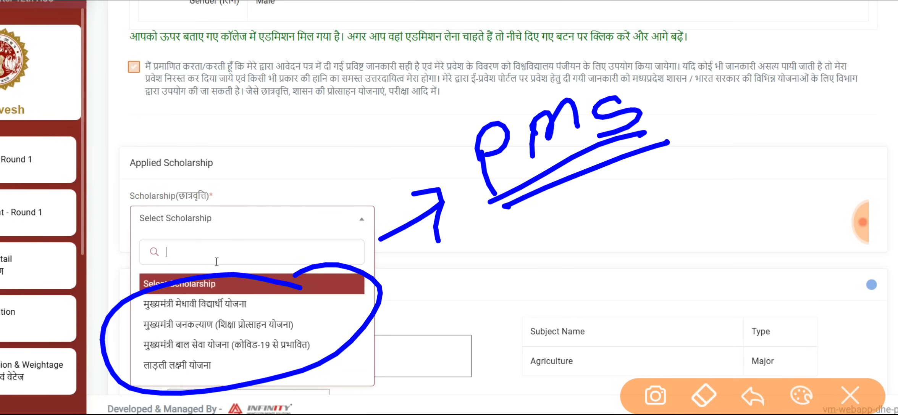
- Change the pen colour to magenta and circle मुख्यमंत्री मेधावी विद्यार्थी योजना and मुख्यमंत्री जनकल्याण (शिक्षा प्रोत्साहन योजना)
{"action": "left_click", "coordinate": [801, 395]}
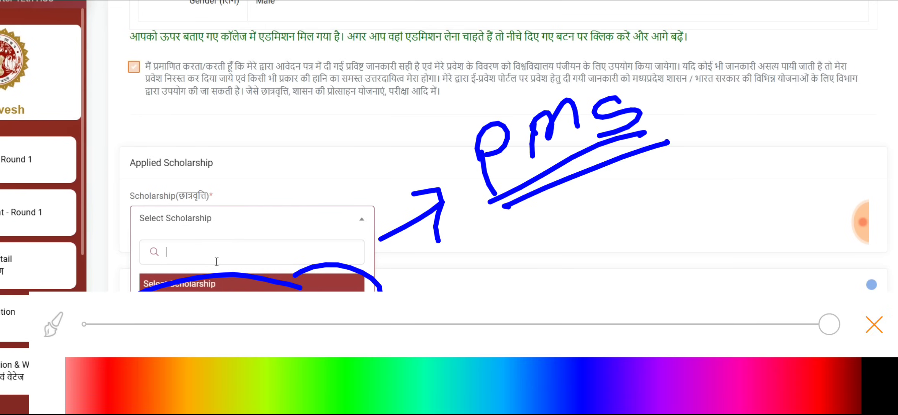
{"action": "left_click", "coordinate": [836, 384]}
{"action": "left_click", "coordinate": [873, 323]}
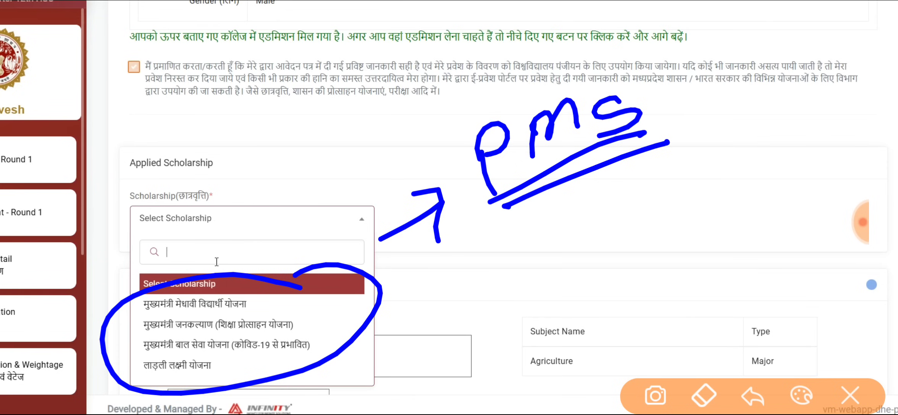
{"action": "mouse_move", "coordinate": [275, 289]}
{"action": "left_mouse_down"}
{"action": "mouse_move", "coordinate": [183, 284]}
{"action": "mouse_move", "coordinate": [203, 320]}
{"action": "mouse_move", "coordinate": [256, 277]}
{"action": "mouse_move", "coordinate": [243, 276]}
{"action": "left_mouse_up"}
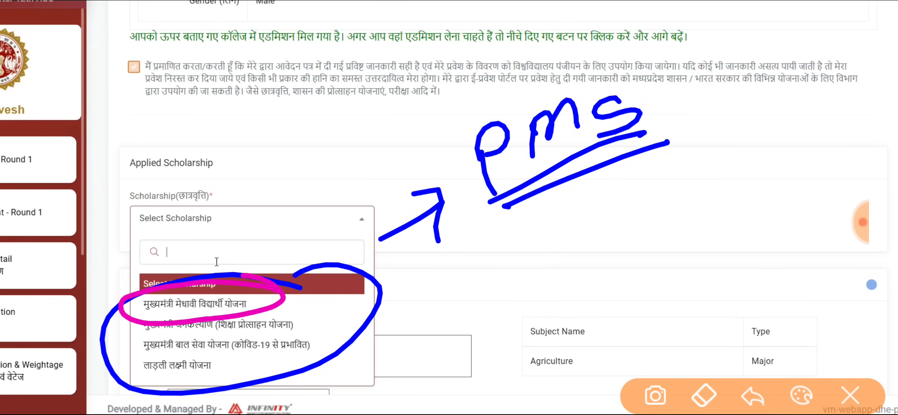
{"action": "mouse_move", "coordinate": [254, 305]}
{"action": "left_mouse_down"}
{"action": "mouse_move", "coordinate": [229, 311]}
{"action": "mouse_move", "coordinate": [270, 304]}
{"action": "left_mouse_up"}
{"action": "mouse_move", "coordinate": [247, 274]}
{"action": "left_mouse_down"}
{"action": "mouse_move", "coordinate": [307, 338]}
{"action": "mouse_move", "coordinate": [96, 310]}
{"action": "mouse_move", "coordinate": [274, 273]}
{"action": "left_mouse_up"}
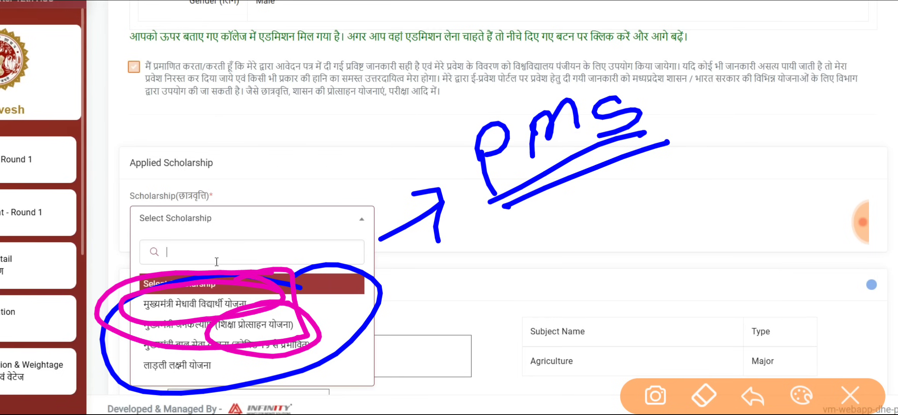
- Write "Fees" in magenta beside the scholarship list and underline it
{"action": "mouse_move", "coordinate": [420, 293]}
{"action": "left_mouse_down"}
{"action": "mouse_move", "coordinate": [426, 334]}
{"action": "mouse_move", "coordinate": [491, 273]}
{"action": "left_mouse_up"}
{"action": "mouse_move", "coordinate": [519, 242]}
{"action": "left_mouse_down"}
{"action": "mouse_move", "coordinate": [501, 281]}
{"action": "mouse_move", "coordinate": [514, 300]}
{"action": "left_mouse_up"}
{"action": "left_click_drag", "start_coordinate": [405, 345], "coordinate": [540, 286]}
- Write "माफ" in magenta under the underlined word "Fees"
{"action": "left_click_drag", "start_coordinate": [424, 359], "coordinate": [441, 385]}
{"action": "left_click_drag", "start_coordinate": [443, 337], "coordinate": [465, 364]}
{"action": "left_click_drag", "start_coordinate": [478, 324], "coordinate": [482, 363]}
{"action": "left_click_drag", "start_coordinate": [487, 310], "coordinate": [492, 359]}
{"action": "mouse_move", "coordinate": [511, 317]}
{"action": "left_mouse_down"}
{"action": "mouse_move", "coordinate": [496, 344]}
{"action": "mouse_move", "coordinate": [510, 343]}
{"action": "left_mouse_up"}
{"action": "left_click_drag", "start_coordinate": [426, 345], "coordinate": [519, 295]}
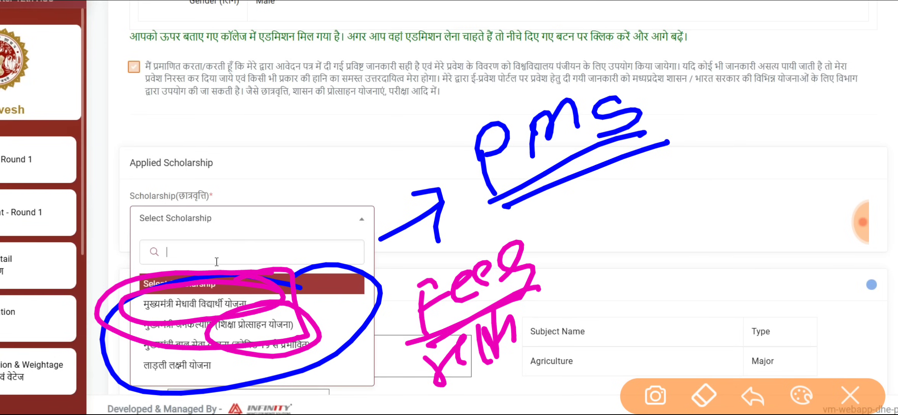
- Write "Enrollme" in magenta beside the "Fees" note
{"action": "mouse_move", "coordinate": [603, 278]}
{"action": "left_mouse_down"}
{"action": "mouse_move", "coordinate": [639, 294]}
{"action": "mouse_move", "coordinate": [631, 277]}
{"action": "left_mouse_up"}
{"action": "left_click_drag", "start_coordinate": [595, 272], "coordinate": [625, 263]}
{"action": "mouse_move", "coordinate": [637, 287]}
{"action": "left_mouse_down"}
{"action": "mouse_move", "coordinate": [683, 267]}
{"action": "mouse_move", "coordinate": [688, 275]}
{"action": "left_mouse_up"}
{"action": "mouse_move", "coordinate": [697, 272]}
{"action": "left_mouse_down"}
{"action": "mouse_move", "coordinate": [712, 224]}
{"action": "mouse_move", "coordinate": [727, 269]}
{"action": "left_mouse_up"}
{"action": "left_click_drag", "start_coordinate": [730, 234], "coordinate": [736, 238]}
{"action": "mouse_move", "coordinate": [741, 266]}
{"action": "left_mouse_down"}
{"action": "mouse_move", "coordinate": [773, 233]}
{"action": "mouse_move", "coordinate": [781, 248]}
{"action": "left_mouse_up"}
{"action": "mouse_move", "coordinate": [805, 210]}
{"action": "left_mouse_down"}
{"action": "mouse_move", "coordinate": [818, 227]}
{"action": "mouse_move", "coordinate": [850, 210]}
{"action": "left_mouse_up"}
- Write "नामांकन" beneath the enrollment note and draw a dividing line between the two words
{"action": "mouse_move", "coordinate": [666, 325]}
{"action": "left_mouse_down"}
{"action": "mouse_move", "coordinate": [695, 301]}
{"action": "mouse_move", "coordinate": [700, 321]}
{"action": "left_mouse_up"}
{"action": "mouse_move", "coordinate": [711, 297]}
{"action": "left_mouse_down"}
{"action": "mouse_move", "coordinate": [727, 314]}
{"action": "mouse_move", "coordinate": [746, 281]}
{"action": "left_mouse_up"}
{"action": "mouse_move", "coordinate": [758, 275]}
{"action": "left_mouse_down"}
{"action": "mouse_move", "coordinate": [762, 312]}
{"action": "mouse_move", "coordinate": [759, 270]}
{"action": "left_mouse_up"}
{"action": "mouse_move", "coordinate": [783, 266]}
{"action": "left_mouse_down"}
{"action": "mouse_move", "coordinate": [785, 307]}
{"action": "mouse_move", "coordinate": [800, 275]}
{"action": "left_mouse_up"}
{"action": "mouse_move", "coordinate": [812, 278]}
{"action": "left_mouse_down"}
{"action": "mouse_move", "coordinate": [821, 285]}
{"action": "mouse_move", "coordinate": [837, 253]}
{"action": "left_mouse_up"}
{"action": "left_click_drag", "start_coordinate": [838, 252], "coordinate": [832, 289]}
{"action": "left_click_drag", "start_coordinate": [649, 301], "coordinate": [844, 236]}
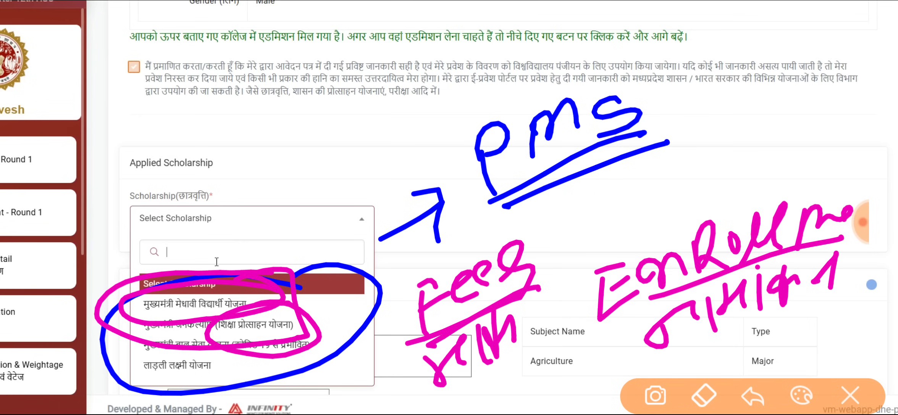
- Circle "PMS" in magenta and draw an arrow from it towards the empty area above the list
{"action": "mouse_move", "coordinate": [506, 193]}
{"action": "left_mouse_down"}
{"action": "mouse_move", "coordinate": [452, 173]}
{"action": "mouse_move", "coordinate": [681, 113]}
{"action": "mouse_move", "coordinate": [455, 196]}
{"action": "mouse_move", "coordinate": [549, 60]}
{"action": "mouse_move", "coordinate": [663, 153]}
{"action": "mouse_move", "coordinate": [472, 102]}
{"action": "mouse_move", "coordinate": [603, 57]}
{"action": "left_mouse_up"}
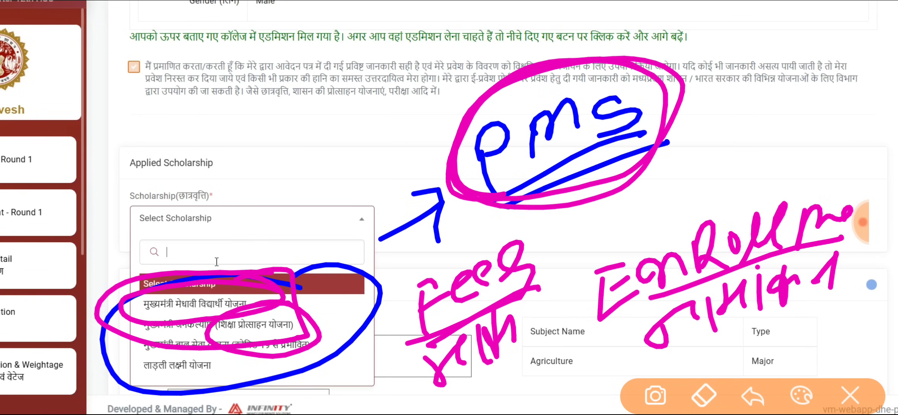
{"action": "mouse_move", "coordinate": [462, 110]}
{"action": "left_mouse_down"}
{"action": "mouse_move", "coordinate": [404, 95]}
{"action": "mouse_move", "coordinate": [402, 125]}
{"action": "left_mouse_up"}
{"action": "left_click_drag", "start_coordinate": [407, 75], "coordinate": [429, 99]}
- Write "OBC", "SC" and "ST" in a column beside the arrow and circle "PMS" once more
{"action": "mouse_move", "coordinate": [245, 94]}
{"action": "left_mouse_down"}
{"action": "mouse_move", "coordinate": [271, 94]}
{"action": "mouse_move", "coordinate": [238, 101]}
{"action": "left_mouse_up"}
{"action": "left_click_drag", "start_coordinate": [275, 67], "coordinate": [285, 115]}
{"action": "left_click_drag", "start_coordinate": [324, 66], "coordinate": [361, 71]}
{"action": "mouse_move", "coordinate": [292, 134]}
{"action": "left_mouse_down"}
{"action": "mouse_move", "coordinate": [264, 148]}
{"action": "mouse_move", "coordinate": [272, 173]}
{"action": "left_mouse_up"}
{"action": "mouse_move", "coordinate": [328, 119]}
{"action": "left_mouse_down"}
{"action": "mouse_move", "coordinate": [321, 123]}
{"action": "mouse_move", "coordinate": [357, 125]}
{"action": "left_mouse_up"}
{"action": "mouse_move", "coordinate": [299, 184]}
{"action": "left_mouse_down"}
{"action": "mouse_move", "coordinate": [310, 180]}
{"action": "mouse_move", "coordinate": [292, 229]}
{"action": "left_mouse_up"}
{"action": "left_click_drag", "start_coordinate": [331, 171], "coordinate": [356, 201]}
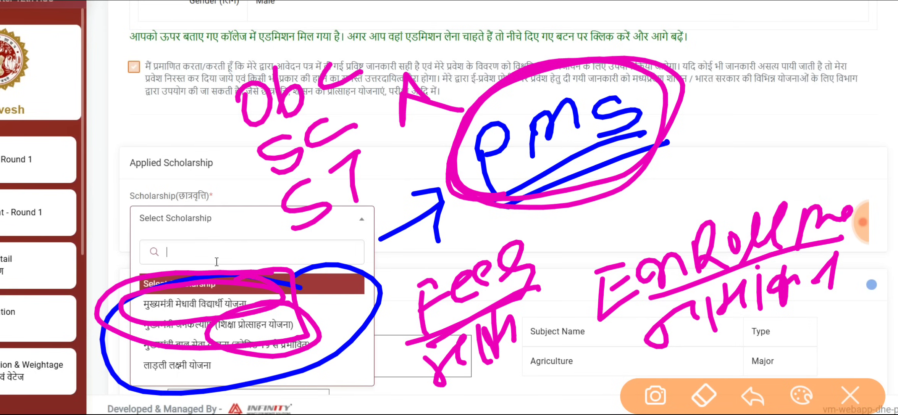
{"action": "mouse_move", "coordinate": [649, 89]}
{"action": "left_mouse_down"}
{"action": "mouse_move", "coordinate": [515, 205]}
{"action": "mouse_move", "coordinate": [506, 96]}
{"action": "left_mouse_up"}
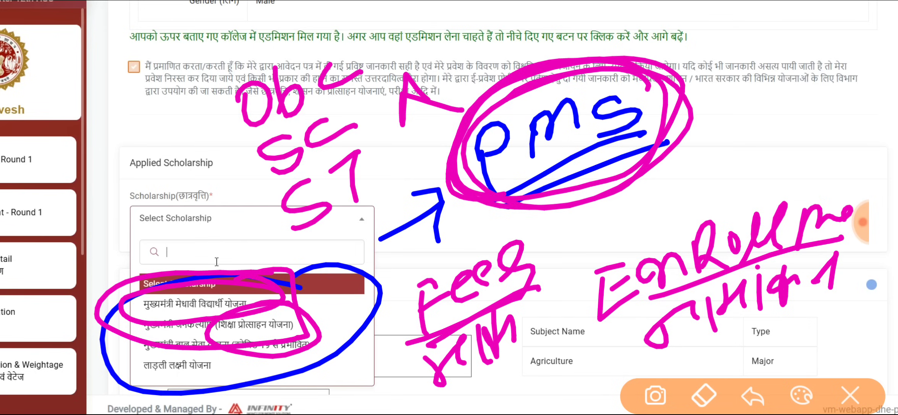
- Clear all markings and write "GEn" and "EWS" in magenta above the form
{"action": "left_click", "coordinate": [47, 281]}
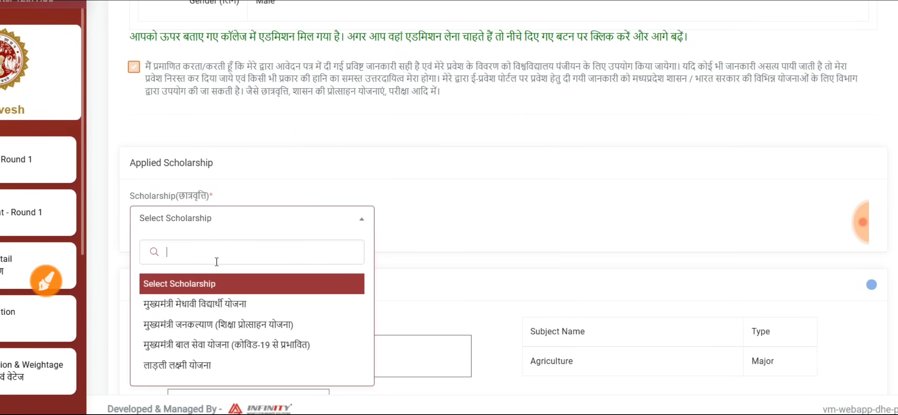
{"action": "mouse_move", "coordinate": [391, 156]}
{"action": "left_mouse_down"}
{"action": "mouse_move", "coordinate": [463, 161]}
{"action": "mouse_move", "coordinate": [474, 152]}
{"action": "left_mouse_up"}
{"action": "left_click_drag", "start_coordinate": [453, 147], "coordinate": [456, 144]}
{"action": "left_click_drag", "start_coordinate": [451, 132], "coordinate": [550, 116]}
{"action": "left_click_drag", "start_coordinate": [629, 82], "coordinate": [660, 94]}
{"action": "left_click_drag", "start_coordinate": [656, 67], "coordinate": [626, 73]}
{"action": "left_click_drag", "start_coordinate": [646, 84], "coordinate": [627, 91]}
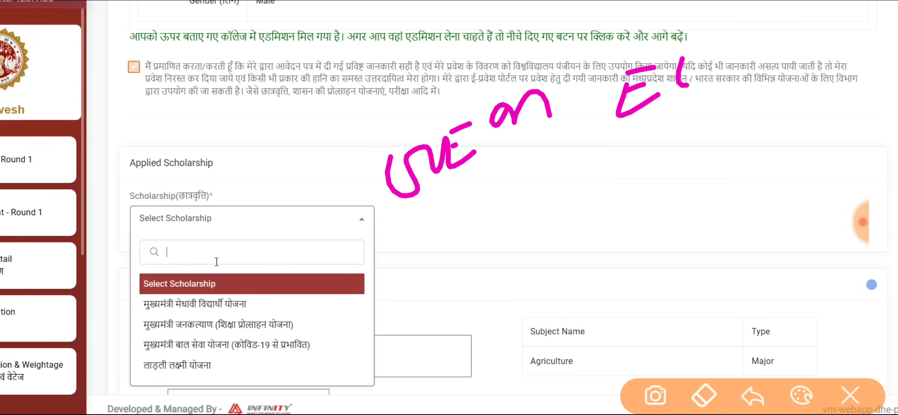
{"action": "left_click_drag", "start_coordinate": [678, 57], "coordinate": [720, 48]}
{"action": "left_click_drag", "start_coordinate": [779, 60], "coordinate": [743, 108]}
- Circle the मुख्यमंत्री मेधावी विद्यार्थी and मुख्यमंत्री जनकल्याण options separately, and clear the markings
{"action": "mouse_move", "coordinate": [172, 281]}
{"action": "left_mouse_down"}
{"action": "mouse_move", "coordinate": [221, 314]}
{"action": "mouse_move", "coordinate": [229, 273]}
{"action": "left_mouse_up"}
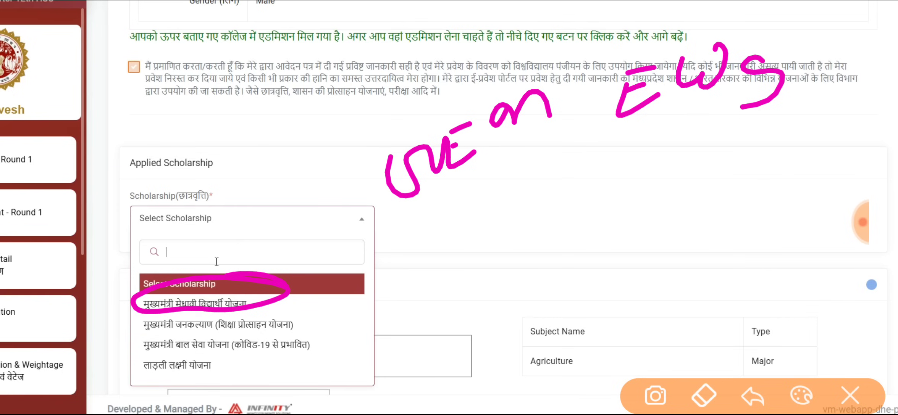
{"action": "mouse_move", "coordinate": [316, 306]}
{"action": "left_mouse_down"}
{"action": "mouse_move", "coordinate": [202, 314]}
{"action": "mouse_move", "coordinate": [203, 357]}
{"action": "mouse_move", "coordinate": [285, 303]}
{"action": "left_mouse_up"}
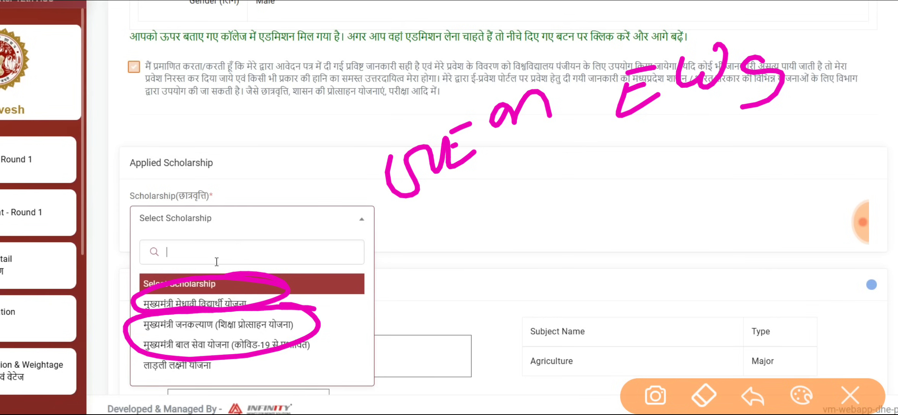
{"action": "left_click", "coordinate": [850, 396]}
- Draw a magenta arrow from मुख्यमंत्री मेधावी विद्यार्थी योजना and write "12वी" beyond it
{"action": "left_click", "coordinate": [46, 281]}
{"action": "left_click_drag", "start_coordinate": [266, 297], "coordinate": [329, 250]}
{"action": "left_click_drag", "start_coordinate": [302, 250], "coordinate": [333, 277]}
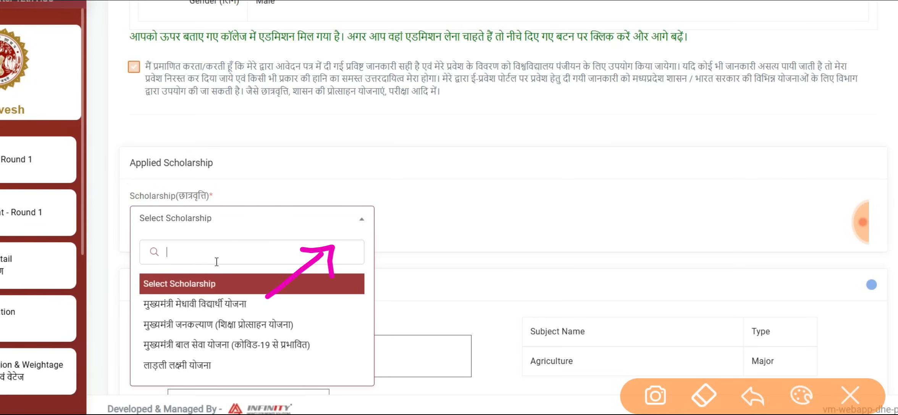
{"action": "mouse_move", "coordinate": [446, 140]}
{"action": "left_mouse_down"}
{"action": "mouse_move", "coordinate": [456, 178]}
{"action": "mouse_move", "coordinate": [494, 154]}
{"action": "left_mouse_up"}
{"action": "mouse_move", "coordinate": [518, 110]}
{"action": "left_mouse_down"}
{"action": "mouse_move", "coordinate": [529, 150]}
{"action": "mouse_move", "coordinate": [555, 124]}
{"action": "left_mouse_up"}
{"action": "left_click_drag", "start_coordinate": [520, 92], "coordinate": [559, 88]}
- Write "CBSE" in magenta beneath the "12वी" note
{"action": "left_click_drag", "start_coordinate": [542, 187], "coordinate": [558, 195]}
{"action": "mouse_move", "coordinate": [561, 163]}
{"action": "left_mouse_down"}
{"action": "mouse_move", "coordinate": [575, 206]}
{"action": "mouse_move", "coordinate": [603, 190]}
{"action": "mouse_move", "coordinate": [578, 197]}
{"action": "left_mouse_up"}
{"action": "left_click_drag", "start_coordinate": [632, 141], "coordinate": [608, 179]}
{"action": "left_click_drag", "start_coordinate": [657, 115], "coordinate": [652, 150]}
{"action": "left_click_drag", "start_coordinate": [653, 151], "coordinate": [693, 131]}
{"action": "left_click_drag", "start_coordinate": [692, 101], "coordinate": [659, 115]}
- Write "MPBSE" below "CBSE" and clear all the markings
{"action": "left_click_drag", "start_coordinate": [531, 248], "coordinate": [541, 299]}
{"action": "mouse_move", "coordinate": [533, 268]}
{"action": "left_mouse_down"}
{"action": "mouse_move", "coordinate": [575, 219]}
{"action": "mouse_move", "coordinate": [593, 243]}
{"action": "left_mouse_up"}
{"action": "mouse_move", "coordinate": [603, 179]}
{"action": "left_mouse_down"}
{"action": "mouse_move", "coordinate": [615, 257]}
{"action": "mouse_move", "coordinate": [627, 218]}
{"action": "left_mouse_up"}
{"action": "mouse_move", "coordinate": [641, 179]}
{"action": "left_mouse_down"}
{"action": "mouse_move", "coordinate": [649, 240]}
{"action": "mouse_move", "coordinate": [667, 207]}
{"action": "left_mouse_up"}
{"action": "left_click_drag", "start_coordinate": [653, 214], "coordinate": [676, 196]}
{"action": "left_click_drag", "start_coordinate": [716, 162], "coordinate": [689, 183]}
{"action": "left_click_drag", "start_coordinate": [680, 208], "coordinate": [716, 187]}
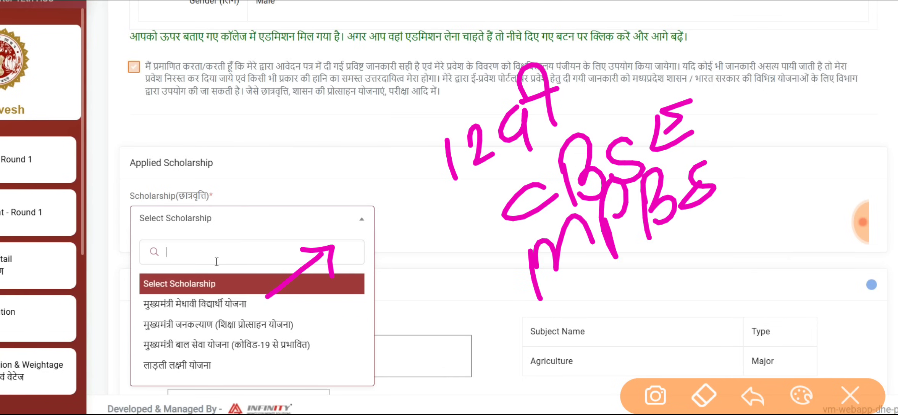
{"action": "left_click_drag", "start_coordinate": [754, 145], "coordinate": [760, 168]}
{"action": "left_click_drag", "start_coordinate": [734, 132], "coordinate": [775, 112]}
{"action": "left_click", "coordinate": [850, 396]}
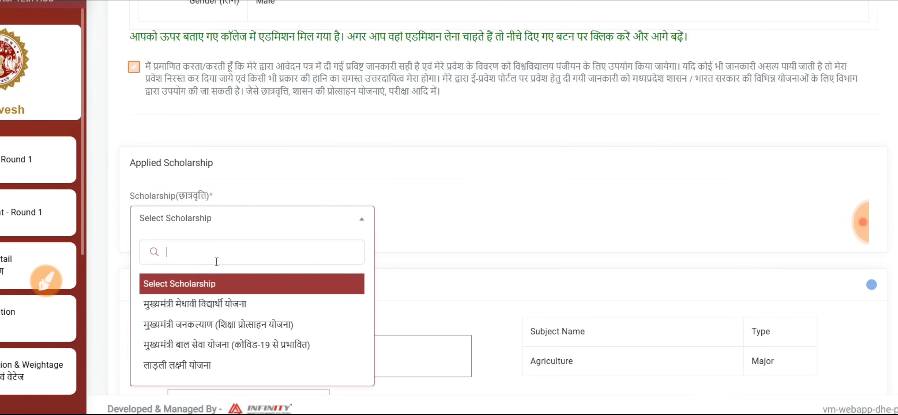
- Write "70%" in magenta above the Applied Scholarship section, with a box and underlines around it
{"action": "left_click", "coordinate": [46, 281]}
{"action": "mouse_move", "coordinate": [449, 120]}
{"action": "left_mouse_down"}
{"action": "mouse_move", "coordinate": [475, 102]}
{"action": "mouse_move", "coordinate": [480, 153]}
{"action": "left_mouse_up"}
{"action": "left_click_drag", "start_coordinate": [460, 142], "coordinate": [496, 111]}
{"action": "left_click_drag", "start_coordinate": [514, 116], "coordinate": [538, 91]}
{"action": "left_click", "coordinate": [514, 109]}
{"action": "left_click", "coordinate": [541, 113]}
{"action": "mouse_move", "coordinate": [463, 181]}
{"action": "left_mouse_down"}
{"action": "mouse_move", "coordinate": [569, 123]}
{"action": "mouse_move", "coordinate": [563, 141]}
{"action": "left_mouse_up"}
{"action": "mouse_move", "coordinate": [491, 187]}
{"action": "left_mouse_down"}
{"action": "mouse_move", "coordinate": [469, 188]}
{"action": "mouse_move", "coordinate": [579, 146]}
{"action": "mouse_move", "coordinate": [553, 154]}
{"action": "left_mouse_up"}
- Write "MPBSE" on one side of the boxed "70%" and "12वी" on the other
{"action": "left_click_drag", "start_coordinate": [612, 85], "coordinate": [614, 129]}
{"action": "mouse_move", "coordinate": [615, 102]}
{"action": "left_mouse_down"}
{"action": "mouse_move", "coordinate": [631, 75]}
{"action": "mouse_move", "coordinate": [662, 76]}
{"action": "mouse_move", "coordinate": [688, 65]}
{"action": "left_mouse_up"}
{"action": "mouse_move", "coordinate": [696, 95]}
{"action": "left_mouse_down"}
{"action": "mouse_move", "coordinate": [724, 57]}
{"action": "mouse_move", "coordinate": [708, 91]}
{"action": "left_mouse_up"}
{"action": "mouse_move", "coordinate": [761, 60]}
{"action": "left_mouse_down"}
{"action": "mouse_move", "coordinate": [766, 85]}
{"action": "mouse_move", "coordinate": [738, 90]}
{"action": "left_mouse_up"}
{"action": "mouse_move", "coordinate": [784, 50]}
{"action": "left_mouse_down"}
{"action": "mouse_move", "coordinate": [808, 70]}
{"action": "mouse_move", "coordinate": [809, 47]}
{"action": "left_mouse_up"}
{"action": "left_click_drag", "start_coordinate": [790, 66], "coordinate": [803, 58]}
{"action": "mouse_move", "coordinate": [304, 108]}
{"action": "left_mouse_down"}
{"action": "mouse_move", "coordinate": [307, 149]}
{"action": "mouse_move", "coordinate": [345, 115]}
{"action": "left_mouse_up"}
{"action": "left_click_drag", "start_coordinate": [376, 88], "coordinate": [362, 111]}
{"action": "mouse_move", "coordinate": [377, 118]}
{"action": "left_mouse_down"}
{"action": "mouse_move", "coordinate": [390, 51]}
{"action": "mouse_move", "coordinate": [399, 74]}
{"action": "left_mouse_up"}
- Write a second row reading "12", "CBSE" and "IES" beneath the 70% row
{"action": "left_click_drag", "start_coordinate": [361, 231], "coordinate": [374, 283]}
{"action": "mouse_move", "coordinate": [378, 223]}
{"action": "left_mouse_down"}
{"action": "mouse_move", "coordinate": [393, 246]}
{"action": "mouse_move", "coordinate": [420, 240]}
{"action": "left_mouse_up"}
{"action": "mouse_move", "coordinate": [521, 226]}
{"action": "left_mouse_down"}
{"action": "mouse_move", "coordinate": [539, 247]}
{"action": "mouse_move", "coordinate": [565, 214]}
{"action": "mouse_move", "coordinate": [573, 242]}
{"action": "left_mouse_up"}
{"action": "mouse_move", "coordinate": [618, 169]}
{"action": "left_mouse_down"}
{"action": "mouse_move", "coordinate": [608, 197]}
{"action": "mouse_move", "coordinate": [632, 214]}
{"action": "mouse_move", "coordinate": [596, 226]}
{"action": "left_mouse_up"}
{"action": "mouse_move", "coordinate": [646, 164]}
{"action": "left_mouse_down"}
{"action": "mouse_move", "coordinate": [678, 171]}
{"action": "mouse_move", "coordinate": [665, 146]}
{"action": "left_mouse_up"}
{"action": "left_click_drag", "start_coordinate": [652, 177], "coordinate": [662, 170]}
{"action": "mouse_move", "coordinate": [720, 141]}
{"action": "left_mouse_down"}
{"action": "mouse_move", "coordinate": [732, 133]}
{"action": "mouse_move", "coordinate": [754, 147]}
{"action": "left_mouse_up"}
{"action": "mouse_move", "coordinate": [785, 106]}
{"action": "left_mouse_down"}
{"action": "mouse_move", "coordinate": [773, 132]}
{"action": "mouse_move", "coordinate": [788, 145]}
{"action": "left_mouse_up"}
{"action": "left_click_drag", "start_coordinate": [785, 99], "coordinate": [794, 95]}
{"action": "left_click_drag", "start_coordinate": [784, 126], "coordinate": [792, 121]}
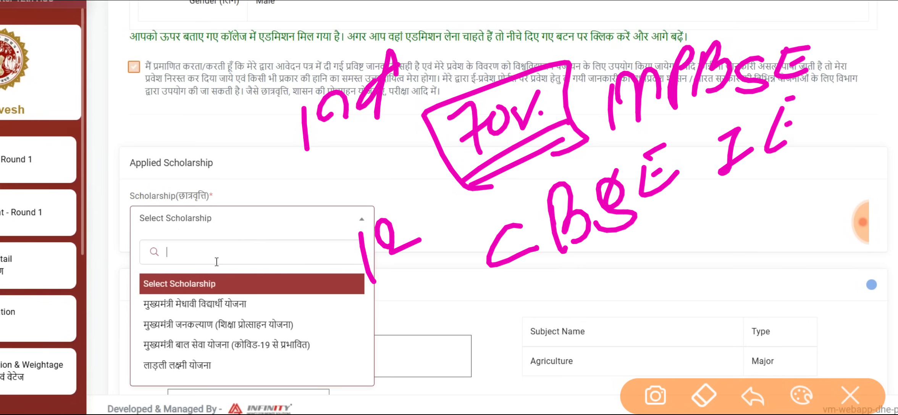
{"action": "left_click_drag", "start_coordinate": [839, 87], "coordinate": [811, 122]}
{"action": "left_click_drag", "start_coordinate": [811, 121], "coordinate": [806, 138]}
- Outline the CBSE row, write "85%" under it, mark the मेधावी विद्यार्थी option, and clear the markings
{"action": "mouse_move", "coordinate": [450, 240]}
{"action": "left_mouse_down"}
{"action": "mouse_move", "coordinate": [832, 82]}
{"action": "mouse_move", "coordinate": [461, 294]}
{"action": "mouse_move", "coordinate": [426, 299]}
{"action": "left_mouse_up"}
{"action": "mouse_move", "coordinate": [574, 279]}
{"action": "left_mouse_down"}
{"action": "mouse_move", "coordinate": [576, 313]}
{"action": "mouse_move", "coordinate": [560, 269]}
{"action": "left_mouse_up"}
{"action": "mouse_move", "coordinate": [609, 267]}
{"action": "left_mouse_down"}
{"action": "mouse_move", "coordinate": [625, 262]}
{"action": "mouse_move", "coordinate": [598, 303]}
{"action": "left_mouse_up"}
{"action": "left_click_drag", "start_coordinate": [659, 244], "coordinate": [647, 277]}
{"action": "left_click", "coordinate": [639, 264]}
{"action": "left_click", "coordinate": [679, 284]}
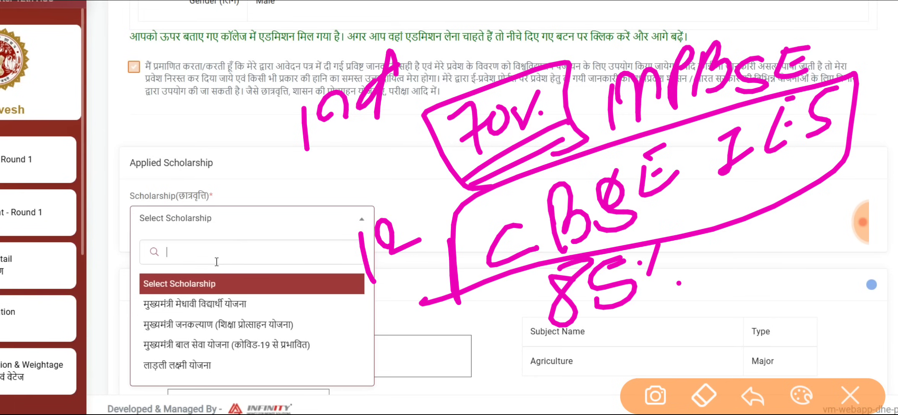
{"action": "mouse_move", "coordinate": [255, 297]}
{"action": "left_mouse_down"}
{"action": "mouse_move", "coordinate": [287, 302]}
{"action": "mouse_move", "coordinate": [345, 264]}
{"action": "left_mouse_up"}
{"action": "left_click", "coordinate": [850, 396]}
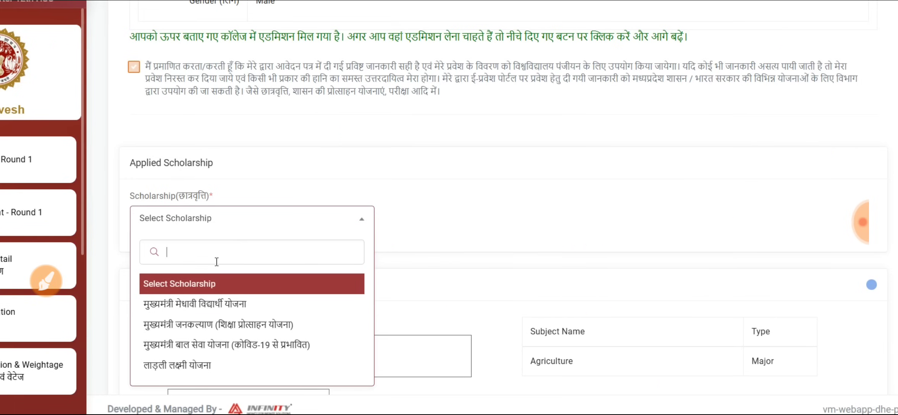
- Choose मुख्यमंत्री मेधावी विद्यार्थी योजना as the scholarship, and circle and tick its Description field
{"action": "left_click", "coordinate": [861, 223]}
{"action": "left_click", "coordinate": [827, 157]}
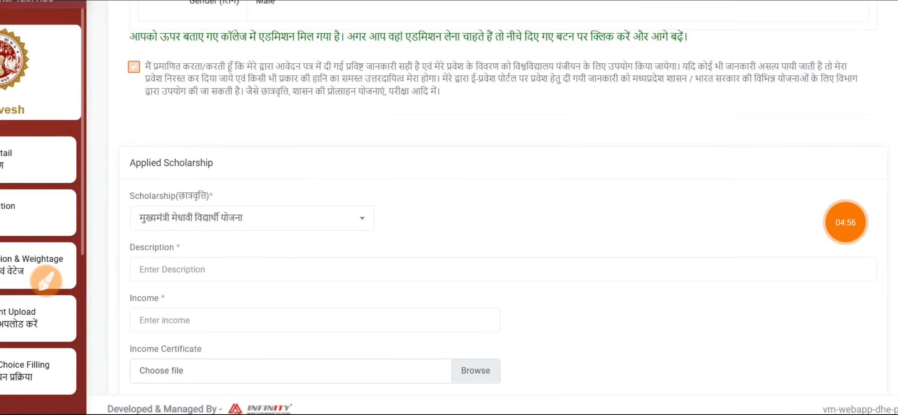
{"action": "left_click", "coordinate": [46, 281]}
{"action": "mouse_move", "coordinate": [206, 264]}
{"action": "left_mouse_down"}
{"action": "mouse_move", "coordinate": [234, 274]}
{"action": "mouse_move", "coordinate": [296, 232]}
{"action": "mouse_move", "coordinate": [165, 229]}
{"action": "mouse_move", "coordinate": [191, 291]}
{"action": "mouse_move", "coordinate": [216, 231]}
{"action": "left_mouse_up"}
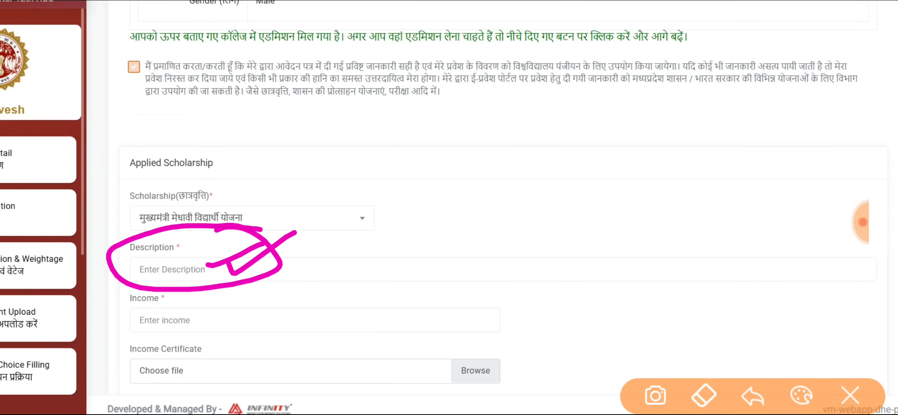
- Write "Yes" with a tick above the Description field, underline it and circle the whole note
{"action": "left_click_drag", "start_coordinate": [383, 156], "coordinate": [399, 196]}
{"action": "mouse_move", "coordinate": [406, 154]}
{"action": "left_mouse_down"}
{"action": "mouse_move", "coordinate": [409, 173]}
{"action": "mouse_move", "coordinate": [425, 157]}
{"action": "left_mouse_up"}
{"action": "mouse_move", "coordinate": [446, 138]}
{"action": "left_mouse_down"}
{"action": "mouse_move", "coordinate": [432, 168]}
{"action": "mouse_move", "coordinate": [447, 184]}
{"action": "left_mouse_up"}
{"action": "mouse_move", "coordinate": [481, 123]}
{"action": "left_mouse_down"}
{"action": "mouse_move", "coordinate": [483, 144]}
{"action": "mouse_move", "coordinate": [533, 112]}
{"action": "left_mouse_up"}
{"action": "mouse_move", "coordinate": [525, 151]}
{"action": "left_mouse_down"}
{"action": "mouse_move", "coordinate": [393, 219]}
{"action": "mouse_move", "coordinate": [536, 148]}
{"action": "left_mouse_up"}
{"action": "left_click_drag", "start_coordinate": [397, 228], "coordinate": [506, 176]}
{"action": "mouse_move", "coordinate": [425, 228]}
{"action": "left_mouse_down"}
{"action": "mouse_move", "coordinate": [410, 229]}
{"action": "mouse_move", "coordinate": [526, 178]}
{"action": "mouse_move", "coordinate": [382, 209]}
{"action": "left_mouse_up"}
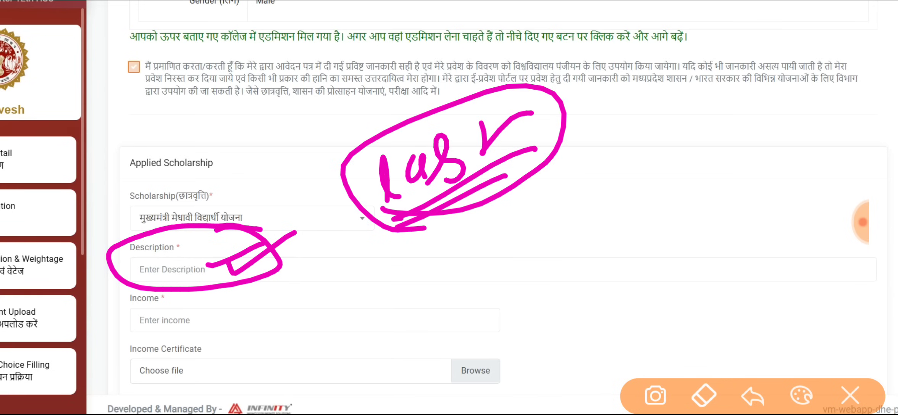
- Circle the Income field, mark the income entries afresh on a cleared screen, and clear the markings
{"action": "mouse_move", "coordinate": [201, 284]}
{"action": "left_mouse_down"}
{"action": "mouse_move", "coordinate": [145, 282]}
{"action": "mouse_move", "coordinate": [115, 336]}
{"action": "mouse_move", "coordinate": [271, 328]}
{"action": "mouse_move", "coordinate": [151, 283]}
{"action": "left_mouse_up"}
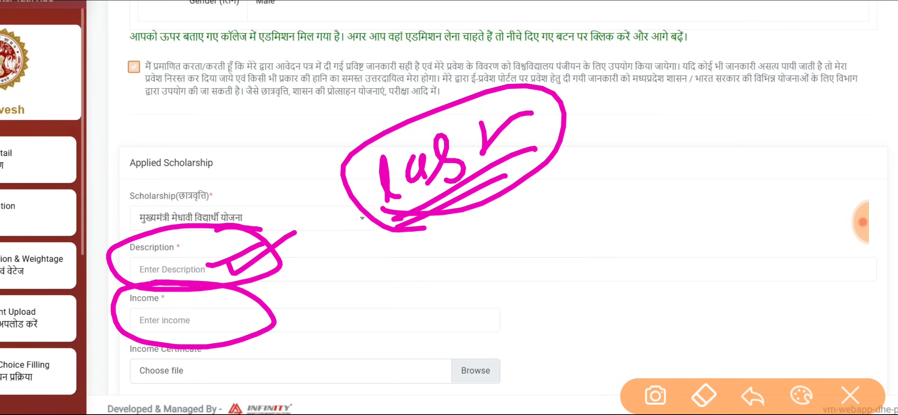
{"action": "left_click", "coordinate": [850, 396]}
{"action": "left_click", "coordinate": [46, 280]}
{"action": "mouse_move", "coordinate": [248, 335]}
{"action": "left_mouse_down"}
{"action": "mouse_move", "coordinate": [108, 366]}
{"action": "mouse_move", "coordinate": [246, 336]}
{"action": "left_mouse_up"}
{"action": "left_click_drag", "start_coordinate": [179, 314], "coordinate": [272, 333]}
{"action": "mouse_move", "coordinate": [259, 320]}
{"action": "left_mouse_down"}
{"action": "mouse_move", "coordinate": [259, 340]}
{"action": "mouse_move", "coordinate": [305, 318]}
{"action": "left_mouse_up"}
{"action": "left_click", "coordinate": [851, 396]}
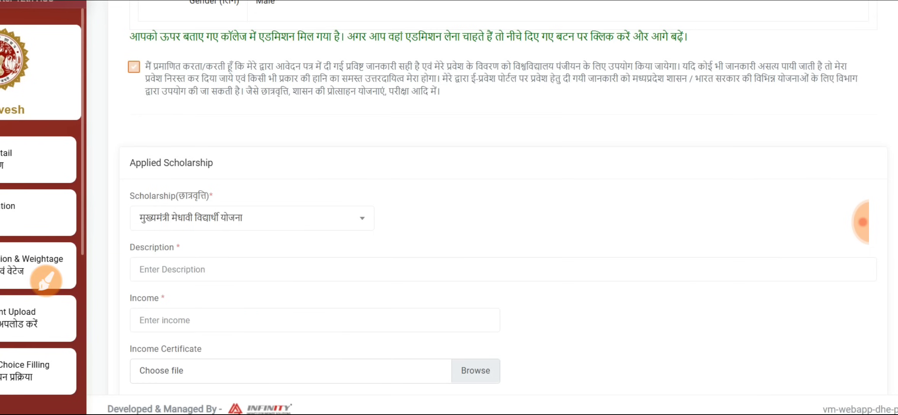
- Choose मुख्यमंत्री जनकल्याण (शिक्षा प्रोत्साहन योजना) as the scholarship, and circle its name and the Description field
{"action": "left_click", "coordinate": [846, 223]}
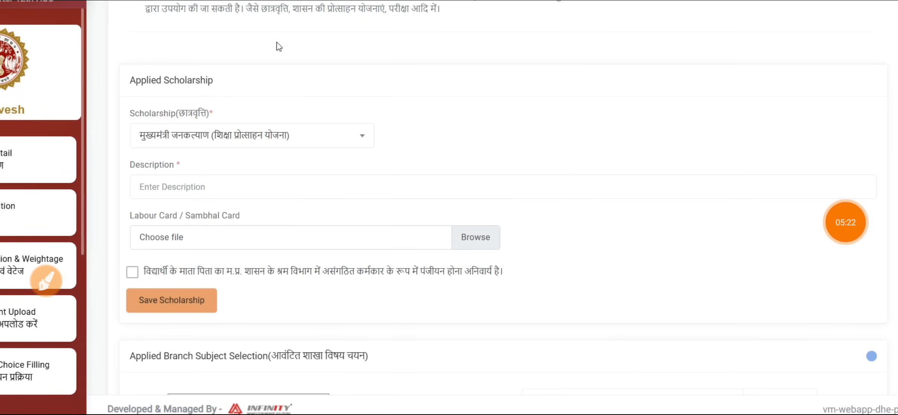
{"action": "left_click", "coordinate": [46, 281]}
{"action": "mouse_move", "coordinate": [231, 114]}
{"action": "left_mouse_down"}
{"action": "mouse_move", "coordinate": [330, 122]}
{"action": "mouse_move", "coordinate": [267, 112]}
{"action": "mouse_move", "coordinate": [336, 114]}
{"action": "left_mouse_up"}
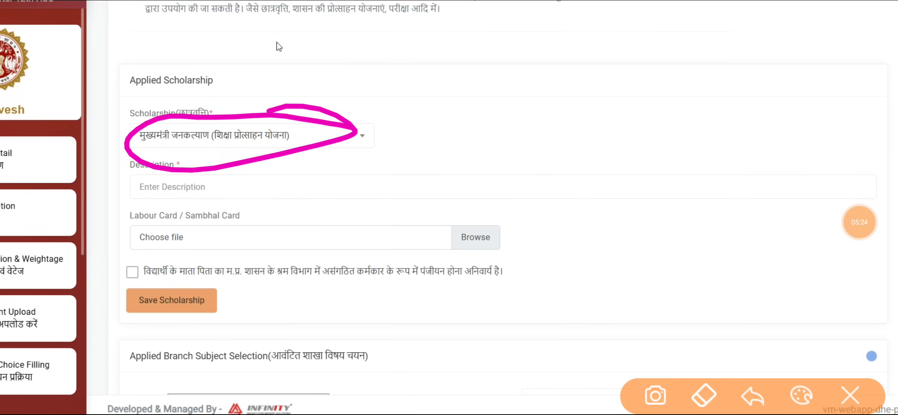
{"action": "mouse_move", "coordinate": [226, 160]}
{"action": "left_mouse_down"}
{"action": "mouse_move", "coordinate": [126, 181]}
{"action": "mouse_move", "coordinate": [176, 160]}
{"action": "left_mouse_up"}
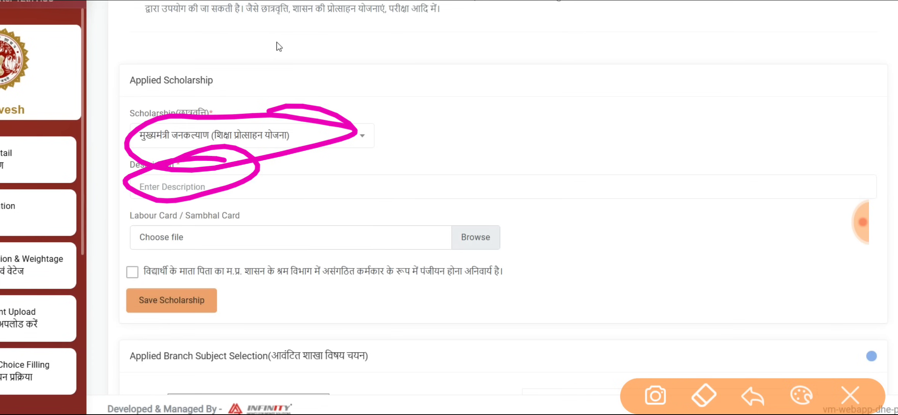
- Write "माता पिता" beside the scholarship name and draw a bracket beneath the two words
{"action": "left_click_drag", "start_coordinate": [451, 101], "coordinate": [485, 119]}
{"action": "left_click_drag", "start_coordinate": [500, 67], "coordinate": [499, 114]}
{"action": "left_click_drag", "start_coordinate": [533, 65], "coordinate": [529, 99]}
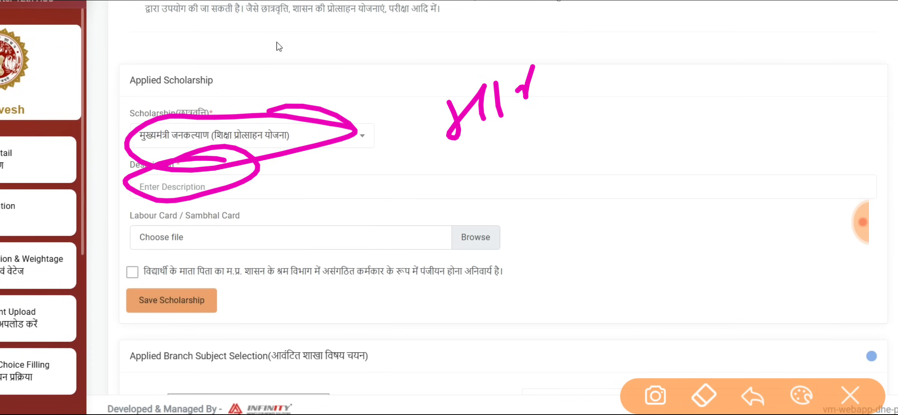
{"action": "left_click_drag", "start_coordinate": [453, 90], "coordinate": [533, 61]}
{"action": "left_click_drag", "start_coordinate": [571, 61], "coordinate": [552, 102]}
{"action": "left_click_drag", "start_coordinate": [623, 60], "coordinate": [622, 109]}
{"action": "left_click_drag", "start_coordinate": [654, 61], "coordinate": [668, 108]}
{"action": "left_click_drag", "start_coordinate": [625, 72], "coordinate": [675, 38]}
{"action": "left_click_drag", "start_coordinate": [712, 58], "coordinate": [707, 102]}
{"action": "left_click_drag", "start_coordinate": [750, 59], "coordinate": [735, 96]}
{"action": "left_click_drag", "start_coordinate": [630, 68], "coordinate": [723, 57]}
{"action": "left_click_drag", "start_coordinate": [414, 96], "coordinate": [662, 150]}
{"action": "left_click_drag", "start_coordinate": [730, 80], "coordinate": [663, 150]}
- Write "संबल" in large letters below the "माता पिता" note, with a headline stroke across it
{"action": "left_click_drag", "start_coordinate": [500, 196], "coordinate": [511, 250]}
{"action": "left_click_drag", "start_coordinate": [506, 221], "coordinate": [526, 210]}
{"action": "left_click_drag", "start_coordinate": [543, 187], "coordinate": [533, 235]}
{"action": "left_click", "coordinate": [539, 174]}
{"action": "mouse_move", "coordinate": [607, 187]}
{"action": "left_mouse_down"}
{"action": "mouse_move", "coordinate": [592, 225]}
{"action": "mouse_move", "coordinate": [650, 199]}
{"action": "mouse_move", "coordinate": [638, 220]}
{"action": "left_mouse_up"}
{"action": "left_click_drag", "start_coordinate": [659, 186], "coordinate": [654, 228]}
{"action": "left_click_drag", "start_coordinate": [489, 198], "coordinate": [645, 176]}
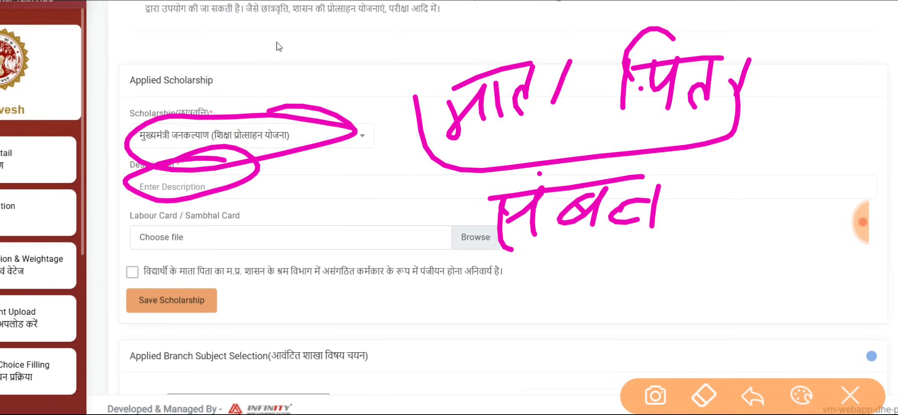
- Write another handwritten note across the card upload field and declaration line, and clear all the markings
{"action": "mouse_move", "coordinate": [276, 198]}
{"action": "left_mouse_down"}
{"action": "mouse_move", "coordinate": [250, 261]}
{"action": "mouse_move", "coordinate": [202, 202]}
{"action": "mouse_move", "coordinate": [187, 229]}
{"action": "mouse_move", "coordinate": [332, 308]}
{"action": "left_mouse_up"}
{"action": "mouse_move", "coordinate": [282, 267]}
{"action": "left_mouse_down"}
{"action": "mouse_move", "coordinate": [317, 296]}
{"action": "mouse_move", "coordinate": [284, 324]}
{"action": "left_mouse_up"}
{"action": "left_click_drag", "start_coordinate": [343, 315], "coordinate": [383, 334]}
{"action": "mouse_move", "coordinate": [397, 284]}
{"action": "left_mouse_down"}
{"action": "mouse_move", "coordinate": [430, 294]}
{"action": "mouse_move", "coordinate": [468, 340]}
{"action": "left_mouse_up"}
{"action": "mouse_move", "coordinate": [470, 271]}
{"action": "left_mouse_down"}
{"action": "mouse_move", "coordinate": [494, 317]}
{"action": "mouse_move", "coordinate": [512, 305]}
{"action": "left_mouse_up"}
{"action": "mouse_move", "coordinate": [482, 305]}
{"action": "left_mouse_down"}
{"action": "mouse_move", "coordinate": [500, 267]}
{"action": "mouse_move", "coordinate": [516, 305]}
{"action": "left_mouse_up"}
{"action": "left_click_drag", "start_coordinate": [344, 302], "coordinate": [504, 265]}
{"action": "left_click_drag", "start_coordinate": [538, 300], "coordinate": [593, 298]}
{"action": "left_click_drag", "start_coordinate": [611, 270], "coordinate": [609, 320]}
{"action": "left_click_drag", "start_coordinate": [629, 267], "coordinate": [651, 323]}
{"action": "left_click_drag", "start_coordinate": [646, 273], "coordinate": [667, 252]}
{"action": "left_click_drag", "start_coordinate": [546, 273], "coordinate": [680, 254]}
{"action": "left_click", "coordinate": [850, 395]}
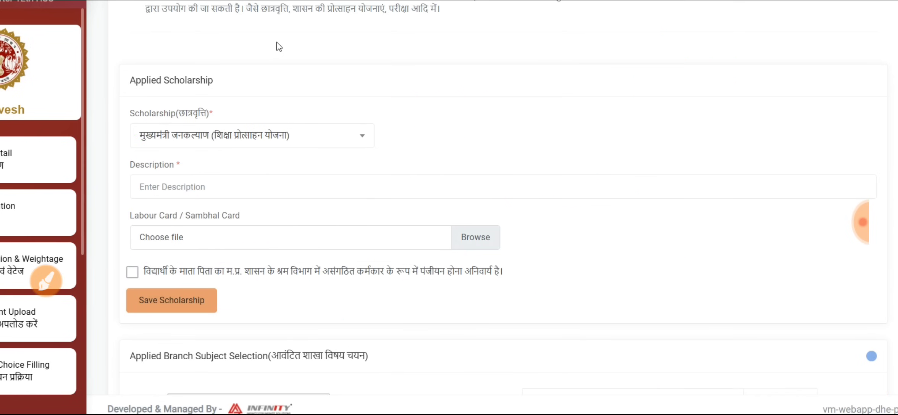
- Choose मुख्यमंत्री बाल सेवा योजना (कोविड-19 से प्रभावित) and then लाड़ली लक्ष्मी योजना as the scholarship
{"action": "left_click", "coordinate": [252, 135]}
{"action": "left_click", "coordinate": [220, 264]}
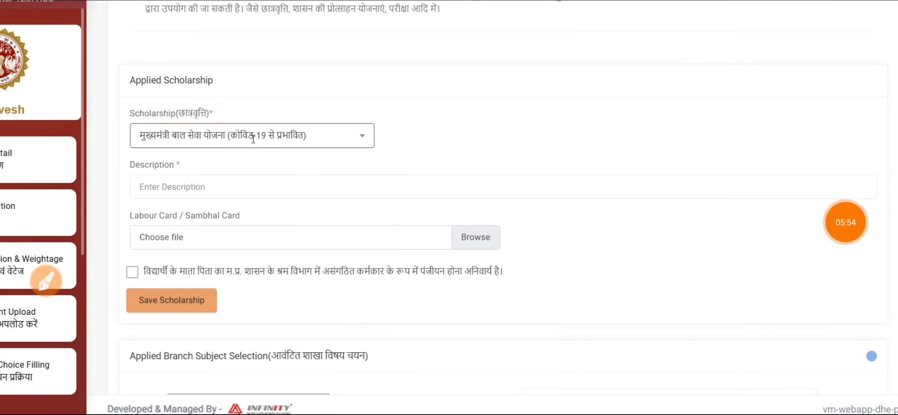
{"action": "left_click", "coordinate": [272, 140]}
{"action": "left_click", "coordinate": [198, 282]}
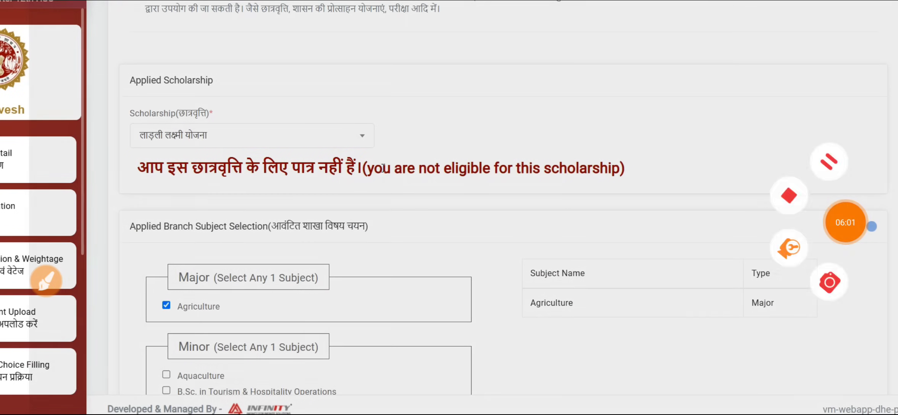
- Circle the first entries of the scholarship list, clear the mark, and choose मुख्यमंत्री जनकल्याण (शिक्षा प्रोत्साहन योजना)
{"action": "left_click", "coordinate": [252, 138]}
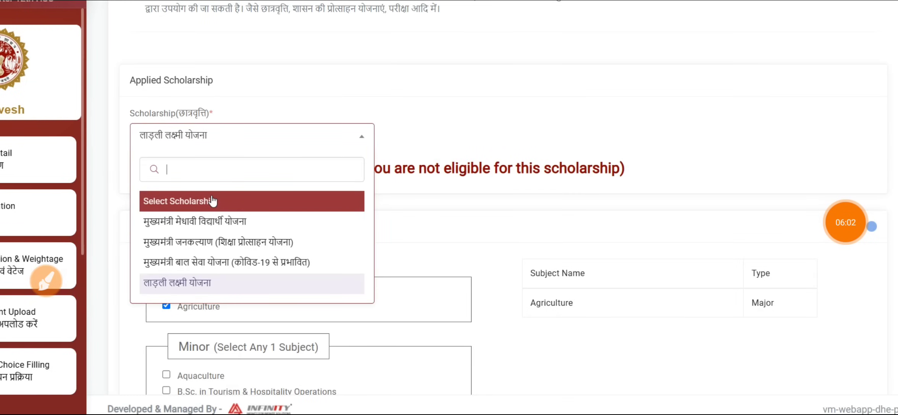
{"action": "left_click", "coordinate": [46, 281]}
{"action": "mouse_move", "coordinate": [276, 190]}
{"action": "left_mouse_down"}
{"action": "mouse_move", "coordinate": [119, 212]}
{"action": "mouse_move", "coordinate": [199, 176]}
{"action": "left_mouse_up"}
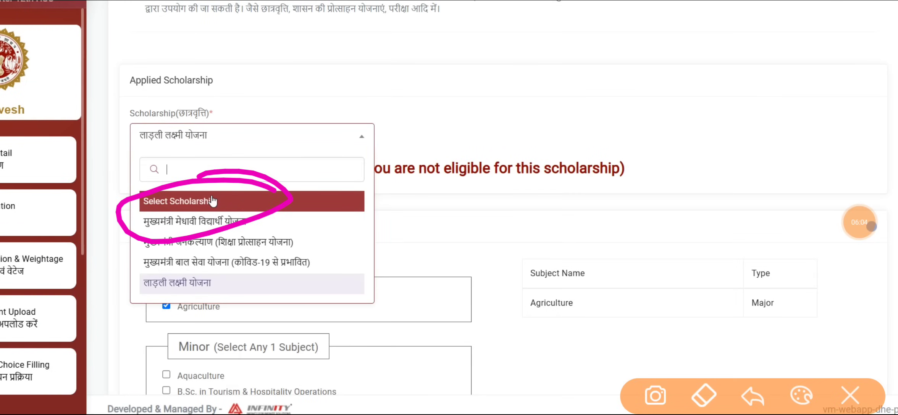
{"action": "left_click", "coordinate": [850, 396]}
{"action": "left_click", "coordinate": [859, 223]}
{"action": "left_click", "coordinate": [828, 157]}
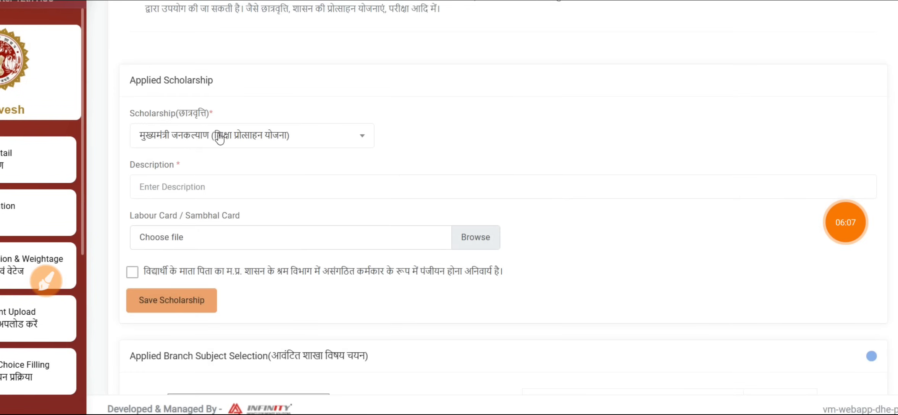
- Bracket the scholarship, description and card upload fields, circle Save Scholarship, and clear the markings
{"action": "left_click", "coordinate": [47, 281]}
{"action": "mouse_move", "coordinate": [287, 138]}
{"action": "left_mouse_down"}
{"action": "mouse_move", "coordinate": [310, 134]}
{"action": "mouse_move", "coordinate": [280, 240]}
{"action": "left_mouse_up"}
{"action": "mouse_move", "coordinate": [248, 292]}
{"action": "left_mouse_down"}
{"action": "mouse_move", "coordinate": [141, 288]}
{"action": "mouse_move", "coordinate": [265, 281]}
{"action": "left_mouse_up"}
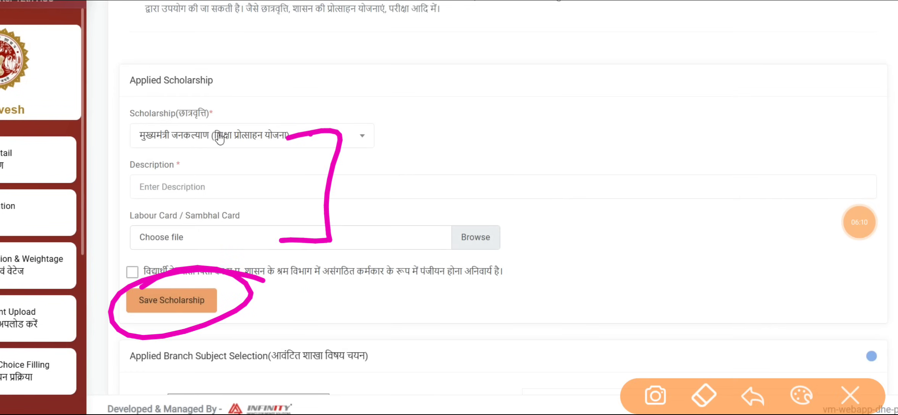
{"action": "left_click", "coordinate": [850, 396]}
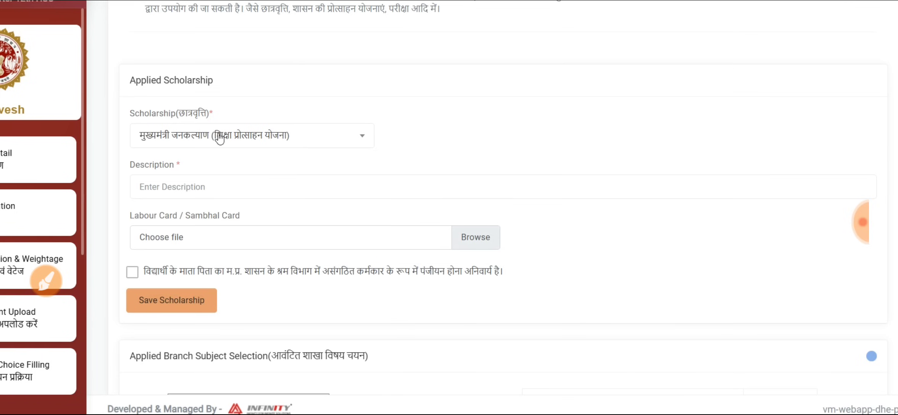
- Bring up the Applied Branch Subject Selection section and circle and underline its heading
{"action": "left_click", "coordinate": [846, 223]}
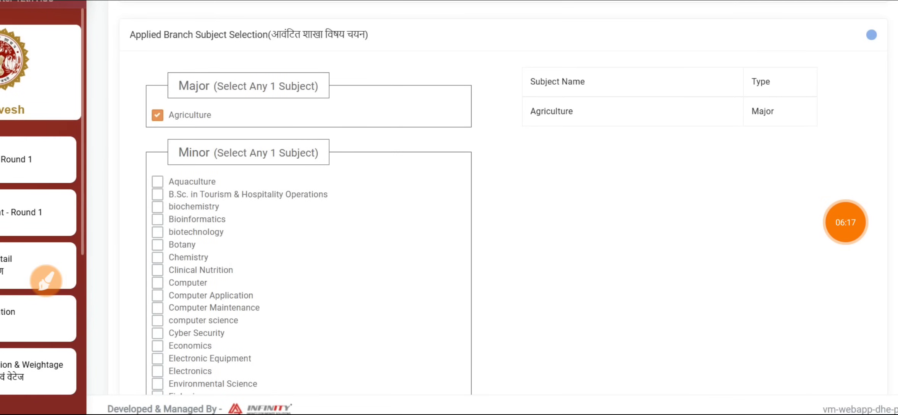
{"action": "left_click", "coordinate": [46, 281]}
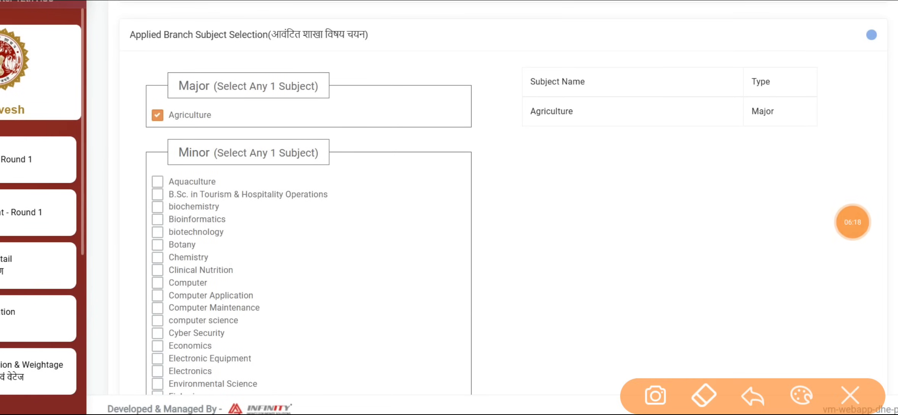
{"action": "mouse_move", "coordinate": [251, 58]}
{"action": "left_mouse_down"}
{"action": "mouse_move", "coordinate": [298, 57]}
{"action": "mouse_move", "coordinate": [378, 24]}
{"action": "mouse_move", "coordinate": [194, 15]}
{"action": "mouse_move", "coordinate": [107, 37]}
{"action": "mouse_move", "coordinate": [122, 53]}
{"action": "mouse_move", "coordinate": [295, 54]}
{"action": "left_mouse_up"}
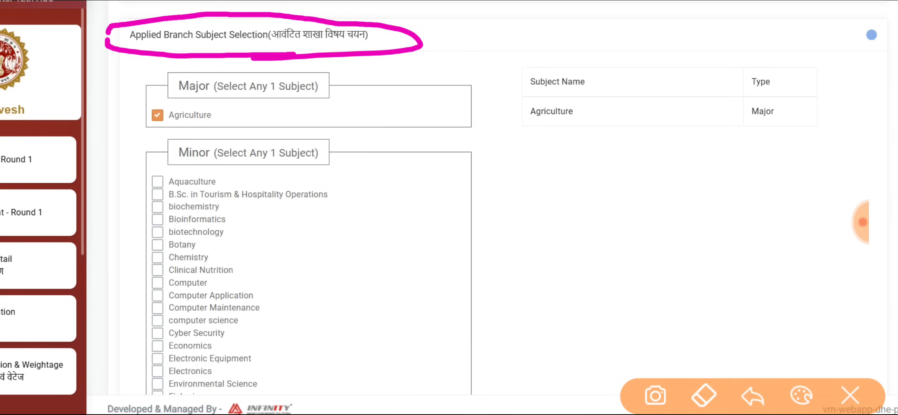
- Write "NEP" beside the Major subject box, underline it, and add underlined characters after it
{"action": "mouse_move", "coordinate": [390, 152]}
{"action": "left_mouse_down"}
{"action": "mouse_move", "coordinate": [400, 228]}
{"action": "mouse_move", "coordinate": [430, 133]}
{"action": "left_mouse_up"}
{"action": "mouse_move", "coordinate": [458, 114]}
{"action": "left_mouse_down"}
{"action": "mouse_move", "coordinate": [457, 168]}
{"action": "mouse_move", "coordinate": [498, 143]}
{"action": "left_mouse_up"}
{"action": "left_click_drag", "start_coordinate": [471, 135], "coordinate": [498, 121]}
{"action": "left_click_drag", "start_coordinate": [456, 114], "coordinate": [489, 100]}
{"action": "left_click_drag", "start_coordinate": [525, 141], "coordinate": [534, 111]}
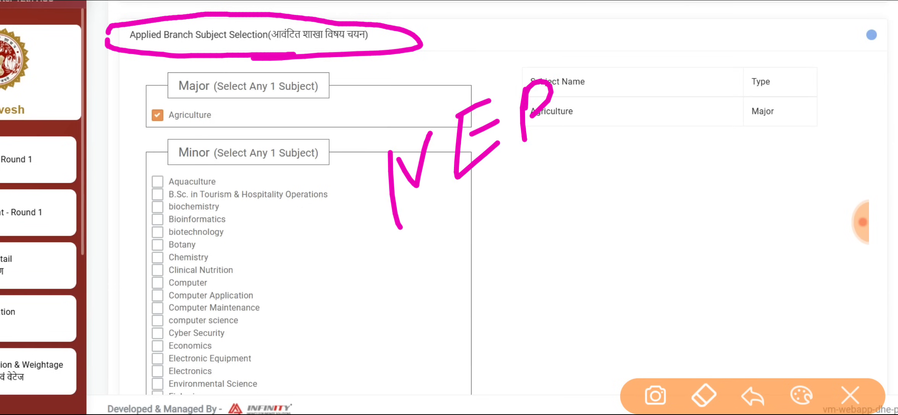
{"action": "left_click_drag", "start_coordinate": [372, 238], "coordinate": [649, 122]}
{"action": "mouse_move", "coordinate": [615, 82]}
{"action": "left_mouse_down"}
{"action": "mouse_move", "coordinate": [608, 76]}
{"action": "mouse_move", "coordinate": [649, 89]}
{"action": "left_mouse_up"}
{"action": "mouse_move", "coordinate": [670, 63]}
{"action": "left_mouse_down"}
{"action": "mouse_move", "coordinate": [664, 80]}
{"action": "mouse_move", "coordinate": [663, 51]}
{"action": "left_mouse_up"}
{"action": "left_click_drag", "start_coordinate": [681, 63], "coordinate": [725, 66]}
{"action": "left_click_drag", "start_coordinate": [644, 133], "coordinate": [758, 91]}
- Write a second handwritten line below the NEP note, starting over the Minor subject list
{"action": "left_click_drag", "start_coordinate": [285, 284], "coordinate": [292, 351]}
{"action": "mouse_move", "coordinate": [305, 310]}
{"action": "left_mouse_down"}
{"action": "mouse_move", "coordinate": [310, 282]}
{"action": "mouse_move", "coordinate": [332, 296]}
{"action": "left_mouse_up"}
{"action": "mouse_move", "coordinate": [374, 272]}
{"action": "left_mouse_down"}
{"action": "mouse_move", "coordinate": [376, 263]}
{"action": "mouse_move", "coordinate": [389, 304]}
{"action": "left_mouse_up"}
{"action": "mouse_move", "coordinate": [407, 244]}
{"action": "left_mouse_down"}
{"action": "mouse_move", "coordinate": [415, 286]}
{"action": "mouse_move", "coordinate": [397, 283]}
{"action": "left_mouse_up"}
{"action": "left_click_drag", "start_coordinate": [420, 263], "coordinate": [424, 236]}
{"action": "mouse_move", "coordinate": [446, 267]}
{"action": "left_mouse_down"}
{"action": "mouse_move", "coordinate": [485, 252]}
{"action": "mouse_move", "coordinate": [518, 275]}
{"action": "left_mouse_up"}
{"action": "left_click_drag", "start_coordinate": [552, 208], "coordinate": [600, 212]}
{"action": "left_click_drag", "start_coordinate": [611, 191], "coordinate": [613, 212]}
{"action": "left_click_drag", "start_coordinate": [618, 160], "coordinate": [618, 160]}
{"action": "mouse_move", "coordinate": [641, 186]}
{"action": "left_mouse_down"}
{"action": "mouse_move", "coordinate": [644, 204]}
{"action": "mouse_move", "coordinate": [668, 195]}
{"action": "left_mouse_up"}
{"action": "mouse_move", "coordinate": [687, 160]}
{"action": "left_mouse_down"}
{"action": "mouse_move", "coordinate": [693, 183]}
{"action": "mouse_move", "coordinate": [736, 168]}
{"action": "left_mouse_up"}
- Add a third handwritten line below the NEP notes, mark beneath it, and clear all the markings
{"action": "mouse_move", "coordinate": [493, 319]}
{"action": "left_mouse_down"}
{"action": "mouse_move", "coordinate": [472, 312]}
{"action": "mouse_move", "coordinate": [523, 357]}
{"action": "left_mouse_up"}
{"action": "mouse_move", "coordinate": [506, 308]}
{"action": "left_mouse_down"}
{"action": "mouse_move", "coordinate": [529, 296]}
{"action": "mouse_move", "coordinate": [558, 313]}
{"action": "left_mouse_up"}
{"action": "mouse_move", "coordinate": [577, 277]}
{"action": "left_mouse_down"}
{"action": "mouse_move", "coordinate": [575, 298]}
{"action": "mouse_move", "coordinate": [615, 278]}
{"action": "left_mouse_up"}
{"action": "left_click_drag", "start_coordinate": [635, 237], "coordinate": [661, 268]}
{"action": "mouse_move", "coordinate": [637, 252]}
{"action": "left_mouse_down"}
{"action": "mouse_move", "coordinate": [655, 242]}
{"action": "mouse_move", "coordinate": [653, 225]}
{"action": "left_mouse_up"}
{"action": "mouse_move", "coordinate": [658, 276]}
{"action": "left_mouse_down"}
{"action": "mouse_move", "coordinate": [683, 248]}
{"action": "mouse_move", "coordinate": [716, 248]}
{"action": "left_mouse_up"}
{"action": "mouse_move", "coordinate": [748, 223]}
{"action": "left_mouse_down"}
{"action": "mouse_move", "coordinate": [757, 193]}
{"action": "mouse_move", "coordinate": [777, 197]}
{"action": "left_mouse_up"}
{"action": "left_click_drag", "start_coordinate": [789, 191], "coordinate": [789, 222]}
{"action": "left_click", "coordinate": [790, 176]}
{"action": "mouse_move", "coordinate": [818, 171]}
{"action": "left_mouse_down"}
{"action": "mouse_move", "coordinate": [798, 210]}
{"action": "mouse_move", "coordinate": [821, 217]}
{"action": "left_mouse_up"}
{"action": "mouse_move", "coordinate": [475, 361]}
{"action": "left_mouse_down"}
{"action": "mouse_move", "coordinate": [486, 363]}
{"action": "mouse_move", "coordinate": [513, 279]}
{"action": "mouse_move", "coordinate": [692, 294]}
{"action": "left_mouse_up"}
{"action": "mouse_move", "coordinate": [619, 378]}
{"action": "left_mouse_down"}
{"action": "mouse_move", "coordinate": [638, 330]}
{"action": "mouse_move", "coordinate": [668, 345]}
{"action": "left_mouse_up"}
{"action": "left_click_drag", "start_coordinate": [683, 301], "coordinate": [688, 350]}
{"action": "mouse_move", "coordinate": [749, 288]}
{"action": "left_mouse_down"}
{"action": "mouse_move", "coordinate": [728, 321]}
{"action": "mouse_move", "coordinate": [783, 301]}
{"action": "left_mouse_up"}
{"action": "left_click", "coordinate": [850, 396]}
- Write "Vocation" in large letters beside the Minor subject list
{"action": "left_click", "coordinate": [46, 279]}
{"action": "left_click_drag", "start_coordinate": [378, 220], "coordinate": [404, 208]}
{"action": "mouse_move", "coordinate": [427, 203]}
{"action": "left_mouse_down"}
{"action": "mouse_move", "coordinate": [429, 228]}
{"action": "mouse_move", "coordinate": [428, 203]}
{"action": "left_mouse_up"}
{"action": "left_click_drag", "start_coordinate": [477, 189], "coordinate": [482, 215]}
{"action": "left_click_drag", "start_coordinate": [519, 182], "coordinate": [554, 176]}
{"action": "left_click_drag", "start_coordinate": [542, 138], "coordinate": [550, 180]}
{"action": "mouse_move", "coordinate": [533, 174]}
{"action": "left_mouse_down"}
{"action": "mouse_move", "coordinate": [571, 155]}
{"action": "mouse_move", "coordinate": [569, 180]}
{"action": "left_mouse_up"}
{"action": "left_click", "coordinate": [574, 136]}
{"action": "mouse_move", "coordinate": [602, 142]}
{"action": "left_mouse_down"}
{"action": "mouse_move", "coordinate": [592, 160]}
{"action": "mouse_move", "coordinate": [634, 156]}
{"action": "left_mouse_up"}
- Write "Project" below "Vocation", circle both words together, and clear the markings
{"action": "left_click_drag", "start_coordinate": [438, 279], "coordinate": [450, 325]}
{"action": "mouse_move", "coordinate": [446, 291]}
{"action": "left_mouse_down"}
{"action": "mouse_move", "coordinate": [433, 270]}
{"action": "mouse_move", "coordinate": [477, 309]}
{"action": "left_mouse_up"}
{"action": "left_click_drag", "start_coordinate": [464, 275], "coordinate": [494, 283]}
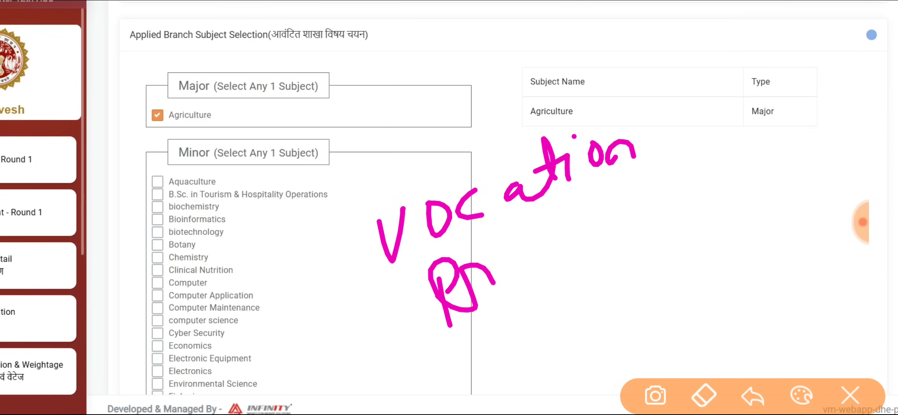
{"action": "left_click_drag", "start_coordinate": [501, 248], "coordinate": [517, 267]}
{"action": "left_click_drag", "start_coordinate": [529, 236], "coordinate": [538, 274]}
{"action": "mouse_move", "coordinate": [547, 250]}
{"action": "left_mouse_down"}
{"action": "mouse_move", "coordinate": [561, 232]}
{"action": "mouse_move", "coordinate": [583, 257]}
{"action": "left_mouse_up"}
{"action": "left_click_drag", "start_coordinate": [595, 240], "coordinate": [585, 249]}
{"action": "mouse_move", "coordinate": [606, 204]}
{"action": "left_mouse_down"}
{"action": "mouse_move", "coordinate": [602, 229]}
{"action": "mouse_move", "coordinate": [644, 198]}
{"action": "left_mouse_up"}
{"action": "mouse_move", "coordinate": [524, 143]}
{"action": "left_mouse_down"}
{"action": "mouse_move", "coordinate": [373, 340]}
{"action": "mouse_move", "coordinate": [607, 119]}
{"action": "left_mouse_up"}
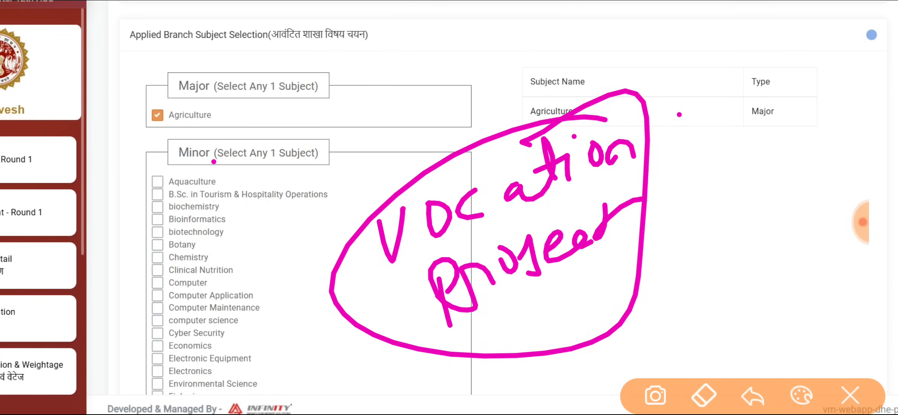
{"action": "left_click", "coordinate": [850, 396]}
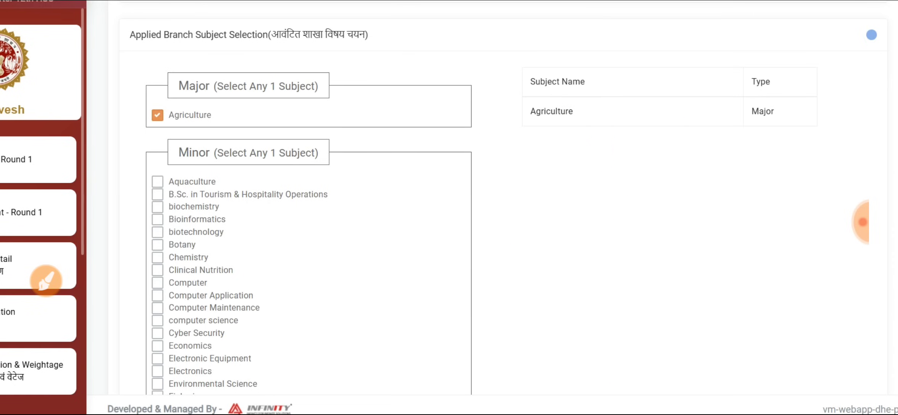
- Circle the Major subject box with Agriculture and draw an arrow leading down from it
{"action": "left_click", "coordinate": [46, 281]}
{"action": "mouse_move", "coordinate": [353, 82]}
{"action": "left_mouse_down"}
{"action": "mouse_move", "coordinate": [152, 145]}
{"action": "mouse_move", "coordinate": [259, 58]}
{"action": "left_mouse_up"}
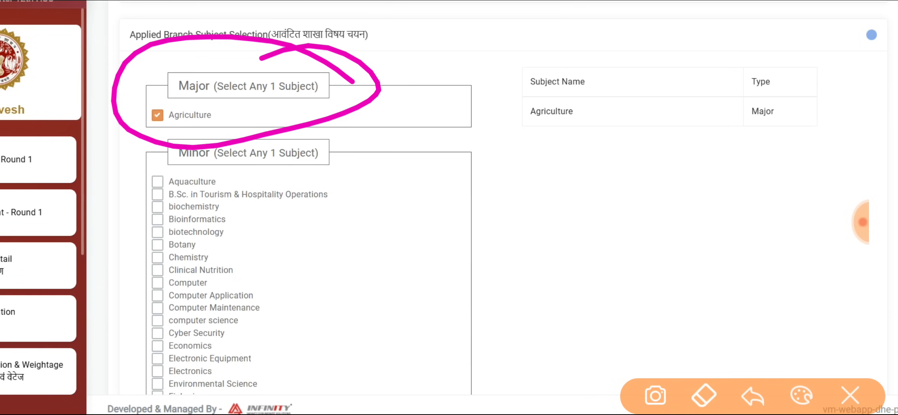
{"action": "left_click_drag", "start_coordinate": [306, 129], "coordinate": [334, 158]}
{"action": "mouse_move", "coordinate": [339, 118]}
{"action": "left_mouse_down"}
{"action": "mouse_move", "coordinate": [343, 133]}
{"action": "mouse_move", "coordinate": [303, 177]}
{"action": "left_mouse_up"}
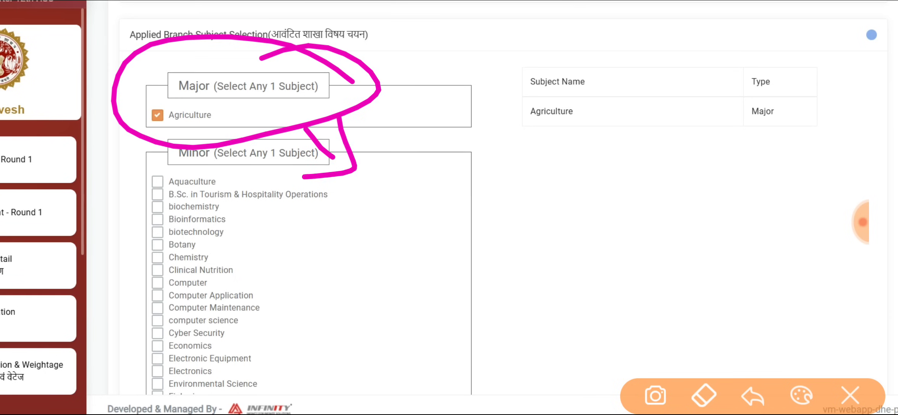
- Write "12th" at the end of the arrow, and circle and underline it
{"action": "left_click_drag", "start_coordinate": [345, 204], "coordinate": [354, 245]}
{"action": "mouse_move", "coordinate": [358, 214]}
{"action": "left_mouse_down"}
{"action": "mouse_move", "coordinate": [376, 222]}
{"action": "mouse_move", "coordinate": [394, 207]}
{"action": "left_mouse_up"}
{"action": "left_click_drag", "start_coordinate": [409, 153], "coordinate": [422, 180]}
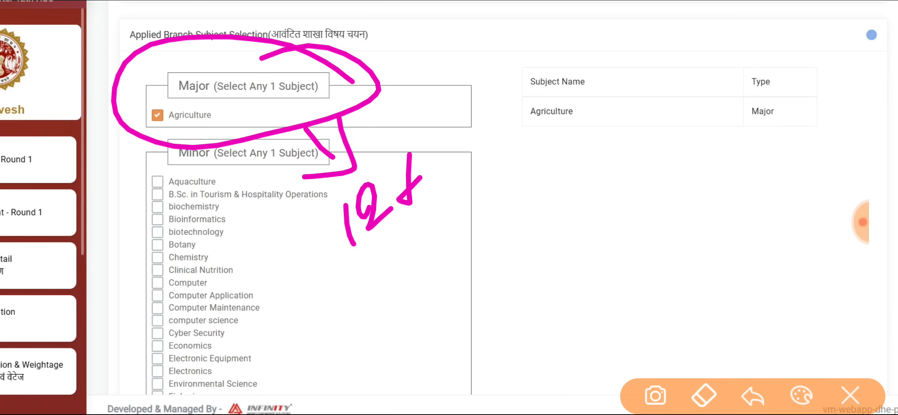
{"action": "left_click_drag", "start_coordinate": [425, 141], "coordinate": [445, 183]}
{"action": "left_click_drag", "start_coordinate": [341, 272], "coordinate": [334, 268]}
{"action": "left_click_drag", "start_coordinate": [449, 216], "coordinate": [333, 267]}
- Write "Math" beside the circled 12th note and "BSC" below it
{"action": "left_click_drag", "start_coordinate": [528, 126], "coordinate": [521, 177]}
{"action": "left_click_drag", "start_coordinate": [523, 141], "coordinate": [574, 130]}
{"action": "mouse_move", "coordinate": [601, 115]}
{"action": "left_mouse_down"}
{"action": "mouse_move", "coordinate": [590, 126]}
{"action": "mouse_move", "coordinate": [613, 136]}
{"action": "left_mouse_up"}
{"action": "left_click_drag", "start_coordinate": [627, 83], "coordinate": [621, 123]}
{"action": "left_click_drag", "start_coordinate": [663, 58], "coordinate": [646, 120]}
{"action": "left_click_drag", "start_coordinate": [646, 116], "coordinate": [682, 109]}
{"action": "left_click_drag", "start_coordinate": [383, 260], "coordinate": [383, 313]}
{"action": "left_click_drag", "start_coordinate": [393, 254], "coordinate": [398, 301]}
{"action": "left_click_drag", "start_coordinate": [450, 246], "coordinate": [433, 289]}
{"action": "mouse_move", "coordinate": [477, 227]}
{"action": "left_mouse_down"}
{"action": "mouse_move", "coordinate": [464, 263]}
{"action": "mouse_move", "coordinate": [513, 234]}
{"action": "left_mouse_up"}
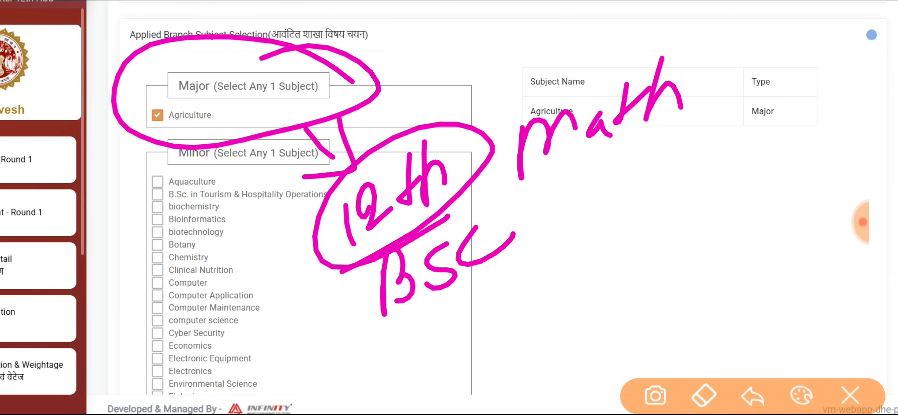
- Write a second "Math" next to BSC, circle it, and tick the Major subject box
{"action": "left_click_drag", "start_coordinate": [541, 208], "coordinate": [536, 254]}
{"action": "mouse_move", "coordinate": [536, 230]}
{"action": "left_mouse_down"}
{"action": "mouse_move", "coordinate": [565, 214]}
{"action": "mouse_move", "coordinate": [581, 217]}
{"action": "left_mouse_up"}
{"action": "left_click_drag", "start_coordinate": [607, 180], "coordinate": [596, 206]}
{"action": "left_click_drag", "start_coordinate": [632, 155], "coordinate": [611, 202]}
{"action": "left_click_drag", "start_coordinate": [611, 179], "coordinate": [634, 174]}
{"action": "left_click_drag", "start_coordinate": [647, 141], "coordinate": [655, 208]}
{"action": "mouse_move", "coordinate": [617, 145]}
{"action": "left_mouse_down"}
{"action": "mouse_move", "coordinate": [679, 137]}
{"action": "mouse_move", "coordinate": [649, 142]}
{"action": "left_mouse_up"}
{"action": "left_click_drag", "start_coordinate": [241, 107], "coordinate": [378, 42]}
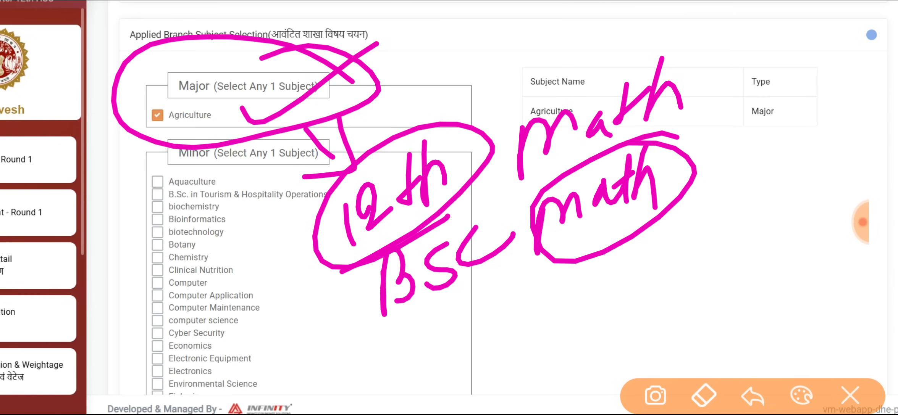
- Write "BIO" below the circled Math note, tick the Major subject area again, and clear the markings
{"action": "left_click_drag", "start_coordinate": [569, 278], "coordinate": [569, 330]}
{"action": "mouse_move", "coordinate": [567, 267]}
{"action": "left_mouse_down"}
{"action": "mouse_move", "coordinate": [586, 290]}
{"action": "mouse_move", "coordinate": [573, 332]}
{"action": "left_mouse_up"}
{"action": "mouse_move", "coordinate": [608, 272]}
{"action": "left_mouse_down"}
{"action": "mouse_move", "coordinate": [607, 316]}
{"action": "mouse_move", "coordinate": [620, 311]}
{"action": "mouse_move", "coordinate": [649, 262]}
{"action": "left_mouse_up"}
{"action": "left_click", "coordinate": [609, 254]}
{"action": "left_click_drag", "start_coordinate": [328, 86], "coordinate": [199, 159]}
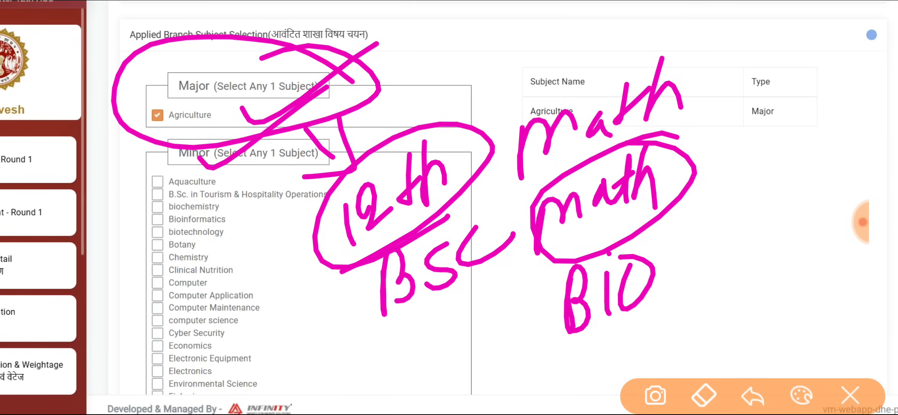
{"action": "left_click", "coordinate": [851, 396]}
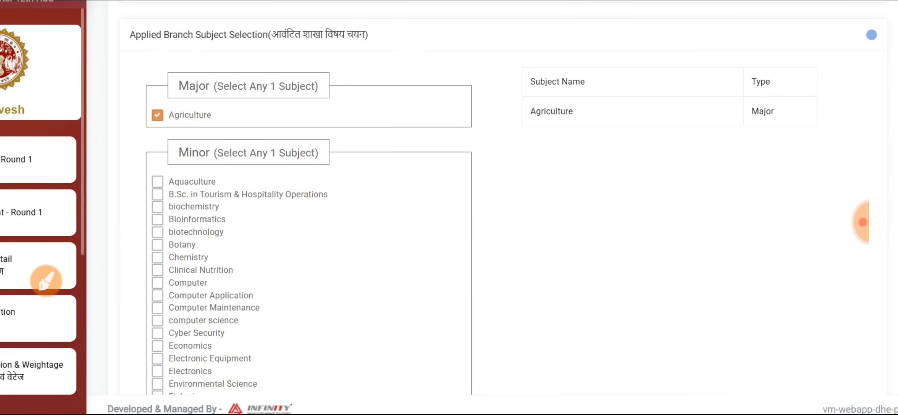
- Write "BA" and "Eng" beside the subject lists, and circle the Major subject box and "Eng"
{"action": "left_click", "coordinate": [46, 281]}
{"action": "left_click_drag", "start_coordinate": [364, 197], "coordinate": [366, 272]}
{"action": "left_click_drag", "start_coordinate": [367, 241], "coordinate": [377, 262]}
{"action": "left_click_drag", "start_coordinate": [424, 176], "coordinate": [429, 242]}
{"action": "mouse_move", "coordinate": [427, 206]}
{"action": "left_mouse_down"}
{"action": "mouse_move", "coordinate": [454, 214]}
{"action": "mouse_move", "coordinate": [452, 189]}
{"action": "left_mouse_up"}
{"action": "mouse_move", "coordinate": [510, 146]}
{"action": "left_mouse_down"}
{"action": "mouse_move", "coordinate": [538, 168]}
{"action": "mouse_move", "coordinate": [530, 165]}
{"action": "left_mouse_up"}
{"action": "left_click_drag", "start_coordinate": [505, 147], "coordinate": [592, 152]}
{"action": "mouse_move", "coordinate": [610, 140]}
{"action": "left_mouse_down"}
{"action": "mouse_move", "coordinate": [623, 123]}
{"action": "mouse_move", "coordinate": [584, 173]}
{"action": "left_mouse_up"}
{"action": "mouse_move", "coordinate": [131, 148]}
{"action": "left_mouse_down"}
{"action": "mouse_move", "coordinate": [370, 65]}
{"action": "mouse_move", "coordinate": [218, 72]}
{"action": "left_mouse_up"}
{"action": "mouse_move", "coordinate": [676, 107]}
{"action": "left_mouse_down"}
{"action": "mouse_move", "coordinate": [571, 92]}
{"action": "mouse_move", "coordinate": [552, 116]}
{"action": "left_mouse_up"}
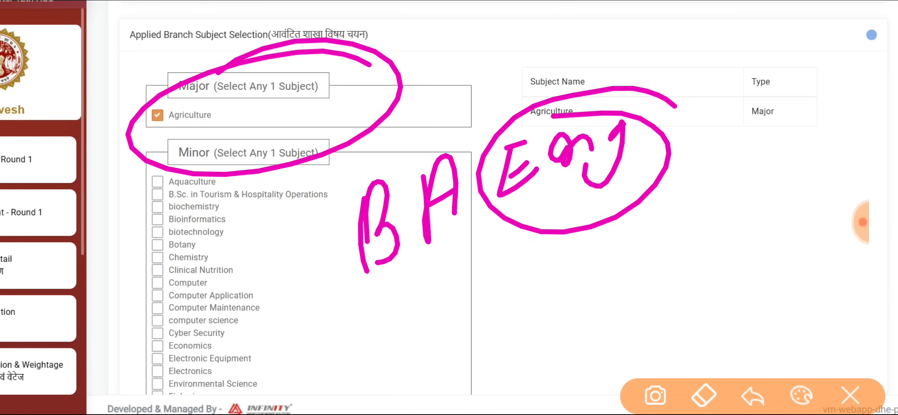
- Put two ticks on the Major subject box and circle the "BA" note
{"action": "left_click_drag", "start_coordinate": [281, 91], "coordinate": [362, 65]}
{"action": "left_click_drag", "start_coordinate": [325, 100], "coordinate": [402, 58]}
{"action": "left_click_drag", "start_coordinate": [438, 150], "coordinate": [425, 166]}
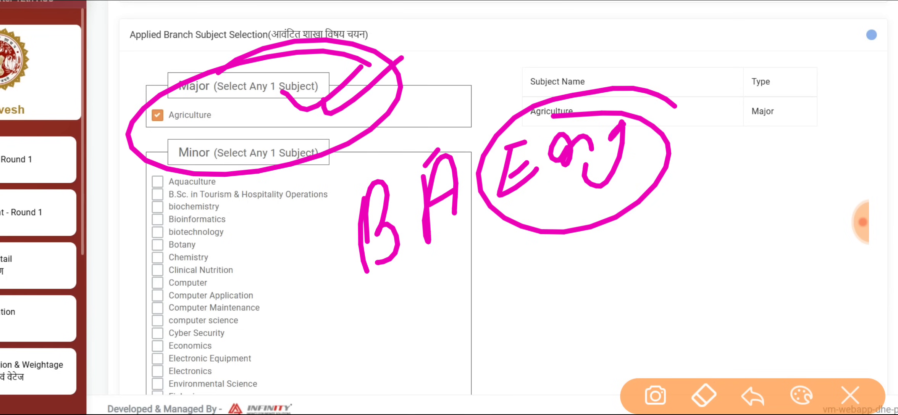
{"action": "mouse_move", "coordinate": [435, 133]}
{"action": "left_mouse_down"}
{"action": "mouse_move", "coordinate": [451, 144]}
{"action": "mouse_move", "coordinate": [393, 147]}
{"action": "left_mouse_up"}
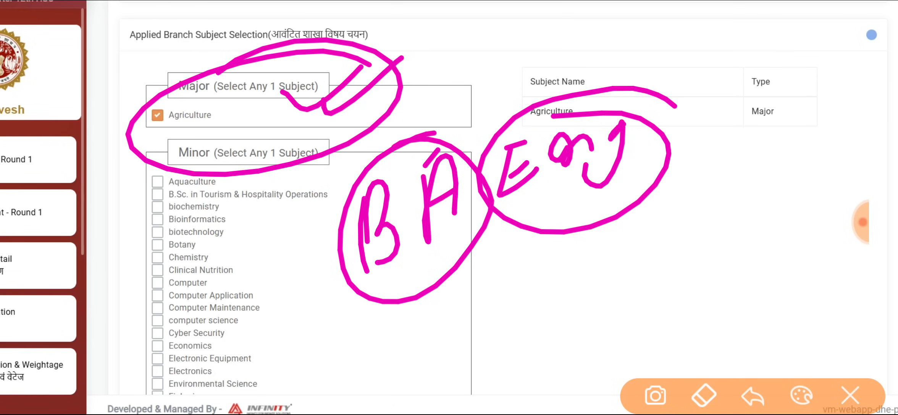
- Link the "BA" and "Eng" circles with a curved line, tick the Major subject box again, and clear the markings
{"action": "left_click", "coordinate": [442, 260]}
{"action": "left_click_drag", "start_coordinate": [449, 261], "coordinate": [475, 297]}
{"action": "mouse_move", "coordinate": [439, 293]}
{"action": "left_mouse_down"}
{"action": "mouse_move", "coordinate": [487, 305]}
{"action": "mouse_move", "coordinate": [473, 260]}
{"action": "mouse_move", "coordinate": [612, 216]}
{"action": "left_mouse_up"}
{"action": "left_click_drag", "start_coordinate": [612, 216], "coordinate": [611, 255]}
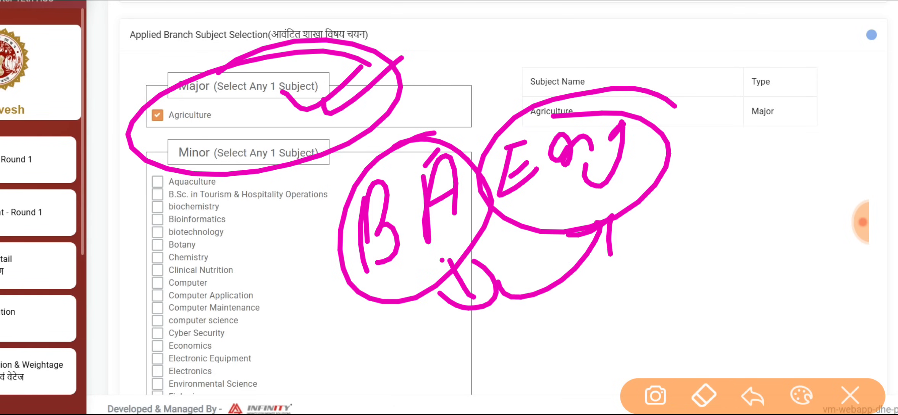
{"action": "left_click_drag", "start_coordinate": [351, 96], "coordinate": [311, 115]}
{"action": "left_click_drag", "start_coordinate": [398, 82], "coordinate": [336, 119]}
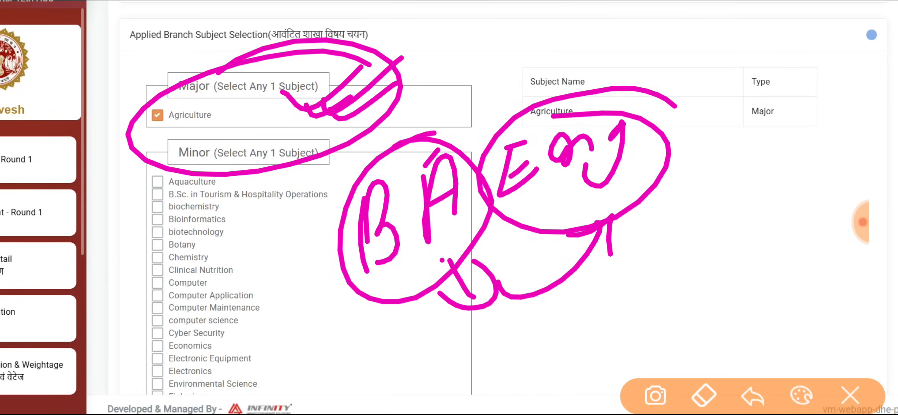
{"action": "left_click", "coordinate": [850, 395]}
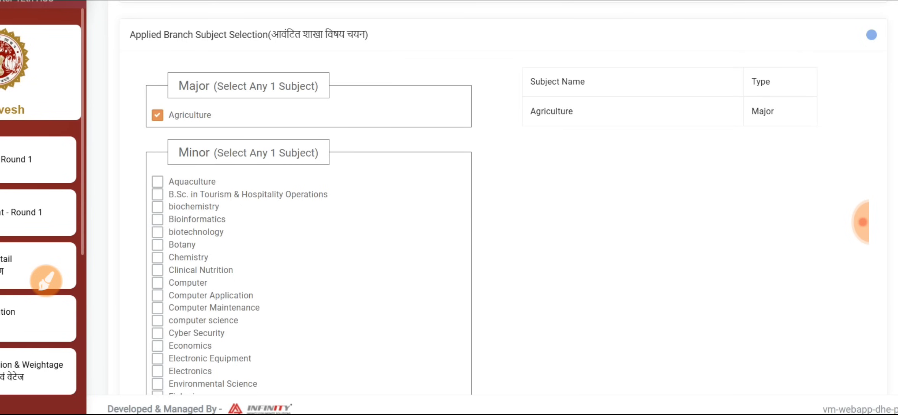
- Write "Major" in pen beside the subject lists, followed by a large opening bracket
{"action": "left_click", "coordinate": [46, 281]}
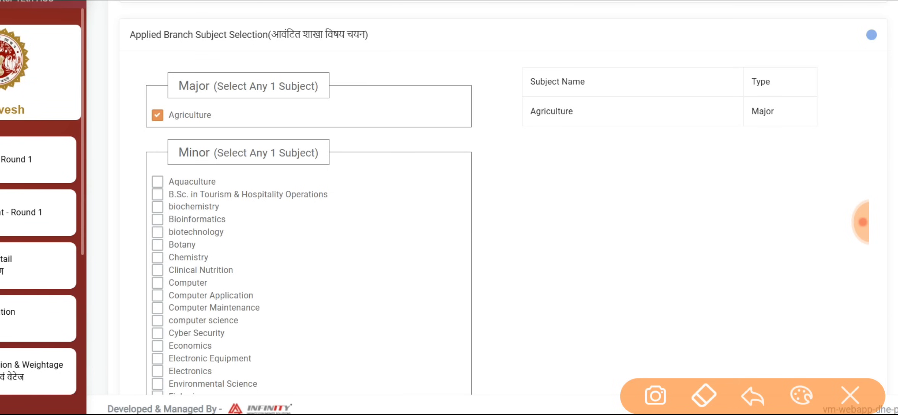
{"action": "mouse_move", "coordinate": [400, 187]}
{"action": "left_mouse_down"}
{"action": "mouse_move", "coordinate": [399, 212]}
{"action": "mouse_move", "coordinate": [438, 187]}
{"action": "left_mouse_up"}
{"action": "mouse_move", "coordinate": [461, 163]}
{"action": "left_mouse_down"}
{"action": "mouse_move", "coordinate": [465, 187]}
{"action": "mouse_move", "coordinate": [481, 182]}
{"action": "left_mouse_up"}
{"action": "mouse_move", "coordinate": [503, 138]}
{"action": "left_mouse_down"}
{"action": "mouse_move", "coordinate": [501, 151]}
{"action": "mouse_move", "coordinate": [505, 136]}
{"action": "left_mouse_up"}
{"action": "mouse_move", "coordinate": [521, 165]}
{"action": "left_mouse_down"}
{"action": "mouse_move", "coordinate": [550, 130]}
{"action": "mouse_move", "coordinate": [572, 137]}
{"action": "left_mouse_up"}
{"action": "mouse_move", "coordinate": [607, 109]}
{"action": "left_mouse_down"}
{"action": "mouse_move", "coordinate": [601, 171]}
{"action": "mouse_move", "coordinate": [643, 183]}
{"action": "left_mouse_up"}
{"action": "left_click_drag", "start_coordinate": [610, 142], "coordinate": [642, 97]}
- Write "Paper-1" at the upper arm of the bracket
{"action": "mouse_move", "coordinate": [672, 73]}
{"action": "left_mouse_down"}
{"action": "mouse_move", "coordinate": [675, 124]}
{"action": "mouse_move", "coordinate": [676, 88]}
{"action": "left_mouse_up"}
{"action": "left_click_drag", "start_coordinate": [718, 75], "coordinate": [722, 107]}
{"action": "mouse_move", "coordinate": [749, 47]}
{"action": "left_mouse_down"}
{"action": "mouse_move", "coordinate": [739, 104]}
{"action": "mouse_move", "coordinate": [747, 72]}
{"action": "left_mouse_up"}
{"action": "mouse_move", "coordinate": [772, 81]}
{"action": "left_mouse_down"}
{"action": "mouse_move", "coordinate": [798, 69]}
{"action": "mouse_move", "coordinate": [833, 97]}
{"action": "left_mouse_up"}
{"action": "left_click", "coordinate": [821, 73]}
{"action": "left_click_drag", "start_coordinate": [819, 100], "coordinate": [855, 90]}
- Write "Paper-2" at the lower arm of the bracket
{"action": "left_click_drag", "start_coordinate": [662, 191], "coordinate": [652, 241]}
{"action": "mouse_move", "coordinate": [653, 214]}
{"action": "left_mouse_down"}
{"action": "mouse_move", "coordinate": [662, 197]}
{"action": "mouse_move", "coordinate": [709, 212]}
{"action": "left_mouse_up"}
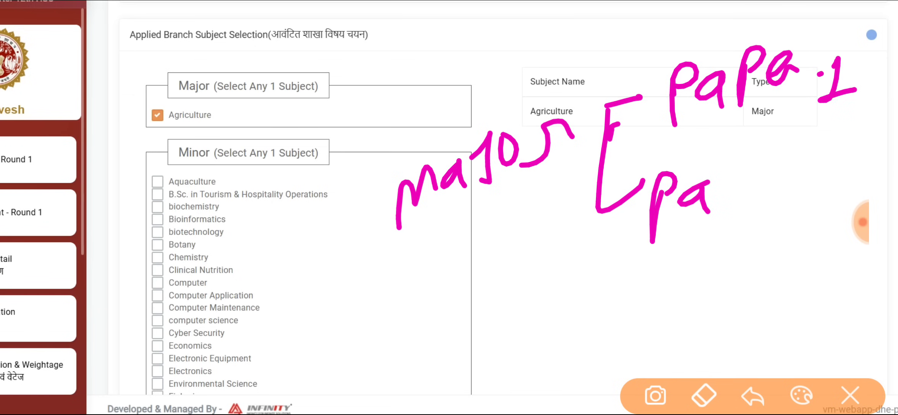
{"action": "left_click_drag", "start_coordinate": [724, 160], "coordinate": [722, 219]}
{"action": "left_click_drag", "start_coordinate": [726, 162], "coordinate": [727, 185]}
{"action": "left_click_drag", "start_coordinate": [760, 163], "coordinate": [783, 187]}
{"action": "mouse_move", "coordinate": [794, 185]}
{"action": "left_mouse_down"}
{"action": "mouse_move", "coordinate": [837, 165]}
{"action": "mouse_move", "coordinate": [867, 192]}
{"action": "left_mouse_up"}
- Circle the Minor heading and write an underlined "Paper 2" over the Minor subject list
{"action": "mouse_move", "coordinate": [330, 142]}
{"action": "left_mouse_down"}
{"action": "mouse_move", "coordinate": [153, 201]}
{"action": "mouse_move", "coordinate": [220, 132]}
{"action": "left_mouse_up"}
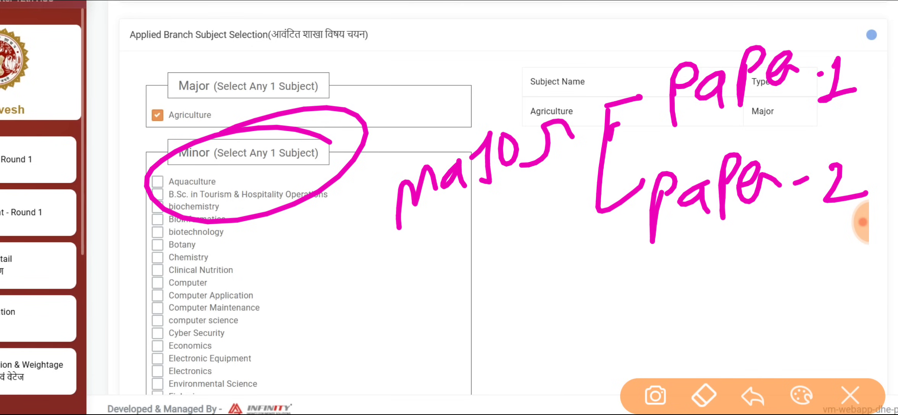
{"action": "left_click_drag", "start_coordinate": [161, 313], "coordinate": [168, 363]}
{"action": "mouse_move", "coordinate": [153, 324]}
{"action": "left_mouse_down"}
{"action": "mouse_move", "coordinate": [160, 310]}
{"action": "mouse_move", "coordinate": [205, 313]}
{"action": "mouse_move", "coordinate": [220, 267]}
{"action": "mouse_move", "coordinate": [259, 299]}
{"action": "mouse_move", "coordinate": [267, 287]}
{"action": "mouse_move", "coordinate": [370, 262]}
{"action": "left_mouse_up"}
{"action": "left_click_drag", "start_coordinate": [210, 356], "coordinate": [372, 291]}
- Write "Hind-2" beside the underlined "Paper 2" note
{"action": "mouse_move", "coordinate": [345, 330]}
{"action": "left_mouse_down"}
{"action": "mouse_move", "coordinate": [346, 360]}
{"action": "mouse_move", "coordinate": [368, 337]}
{"action": "left_mouse_up"}
{"action": "mouse_move", "coordinate": [365, 316]}
{"action": "left_mouse_down"}
{"action": "mouse_move", "coordinate": [369, 352]}
{"action": "mouse_move", "coordinate": [388, 345]}
{"action": "left_mouse_up"}
{"action": "left_click", "coordinate": [378, 298]}
{"action": "mouse_move", "coordinate": [404, 306]}
{"action": "left_mouse_down"}
{"action": "mouse_move", "coordinate": [402, 326]}
{"action": "mouse_move", "coordinate": [424, 327]}
{"action": "left_mouse_up"}
{"action": "mouse_move", "coordinate": [441, 277]}
{"action": "left_mouse_down"}
{"action": "mouse_move", "coordinate": [447, 312]}
{"action": "mouse_move", "coordinate": [459, 311]}
{"action": "left_mouse_up"}
{"action": "left_click_drag", "start_coordinate": [466, 302], "coordinate": [540, 282]}
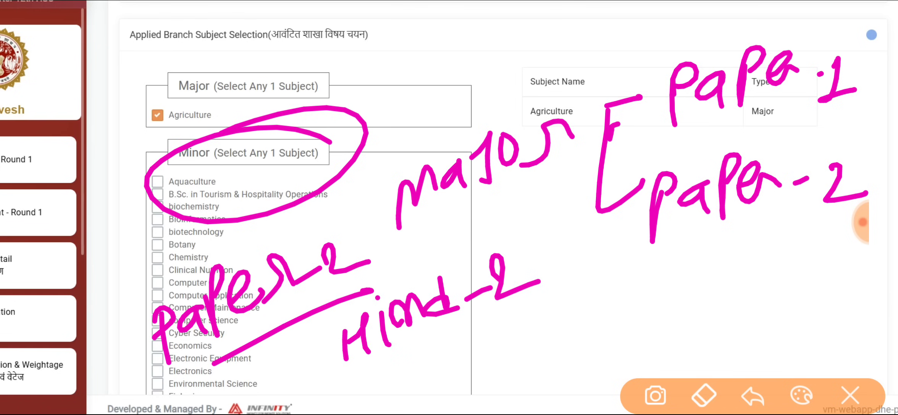
- Circle the Agriculture option, strike through "Paper" in both Major notes, and clear the markings
{"action": "mouse_move", "coordinate": [218, 100]}
{"action": "left_mouse_down"}
{"action": "mouse_move", "coordinate": [128, 139]}
{"action": "mouse_move", "coordinate": [216, 114]}
{"action": "left_mouse_up"}
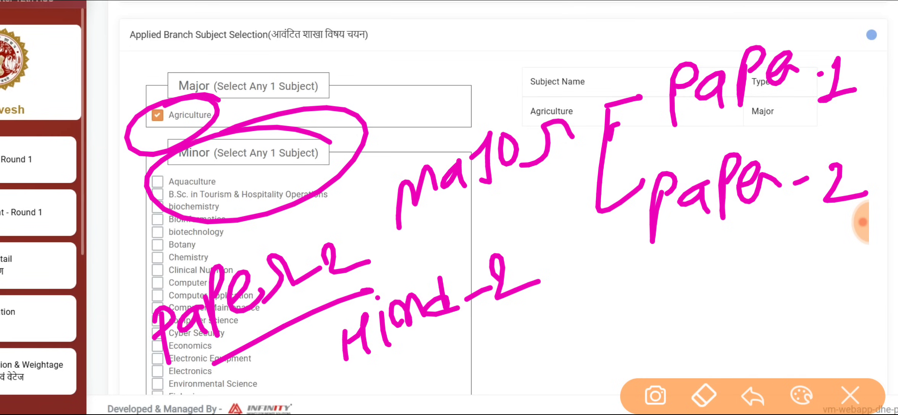
{"action": "left_click_drag", "start_coordinate": [674, 100], "coordinate": [812, 64]}
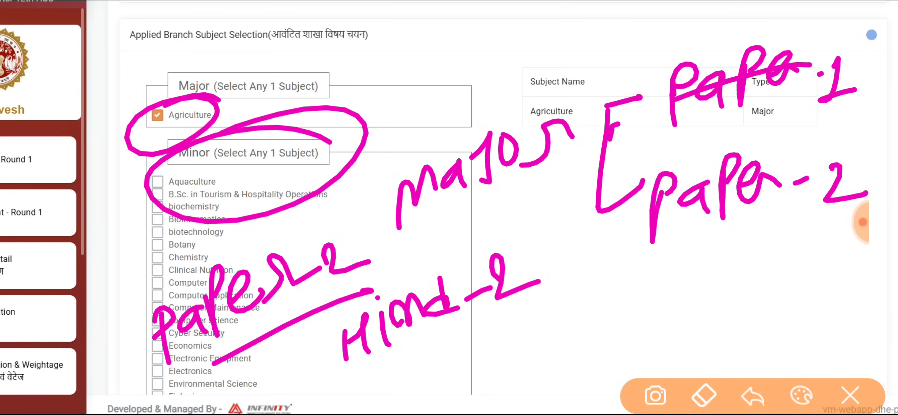
{"action": "left_click_drag", "start_coordinate": [646, 216], "coordinate": [808, 176]}
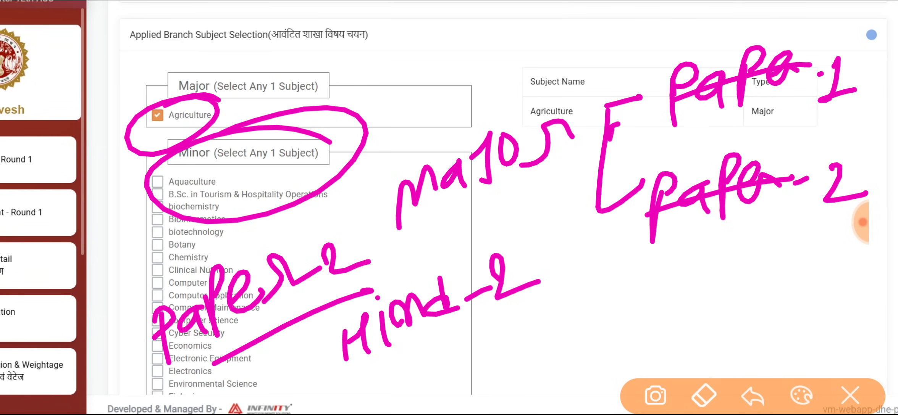
{"action": "left_click", "coordinate": [850, 395]}
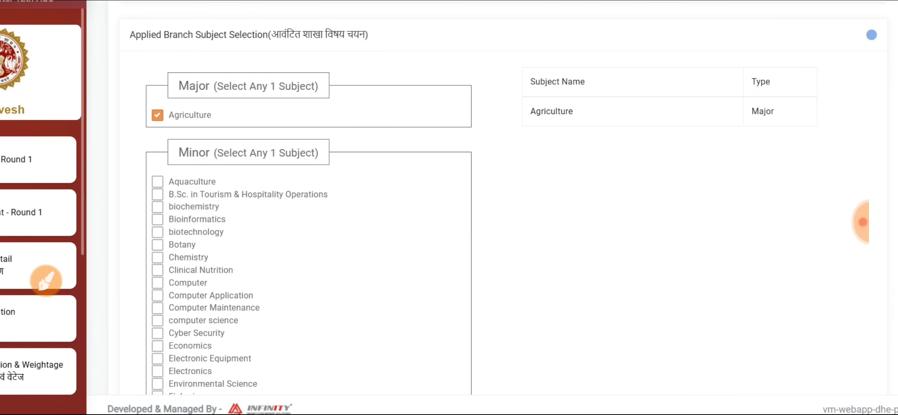
- Circle the Minor heading, draw a downward arrow along the Minor subject list, and clear the markings
{"action": "left_click", "coordinate": [46, 281]}
{"action": "mouse_move", "coordinate": [375, 135]}
{"action": "left_mouse_down"}
{"action": "mouse_move", "coordinate": [387, 143]}
{"action": "mouse_move", "coordinate": [237, 136]}
{"action": "left_mouse_up"}
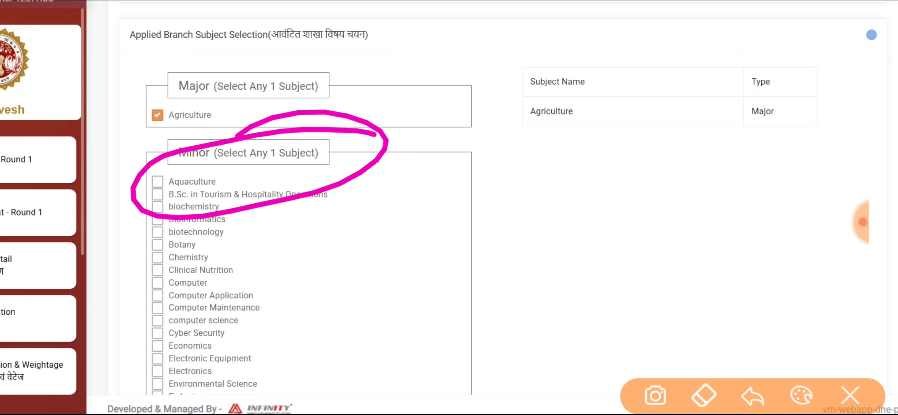
{"action": "left_click_drag", "start_coordinate": [273, 182], "coordinate": [272, 314]}
{"action": "left_click_drag", "start_coordinate": [249, 259], "coordinate": [305, 271]}
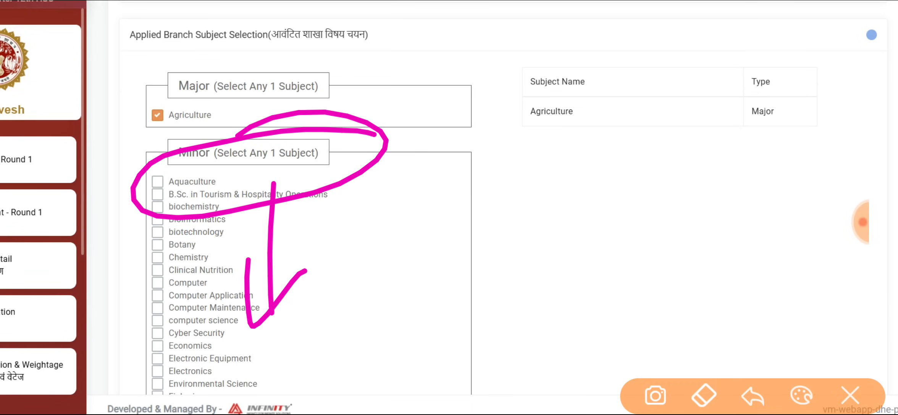
{"action": "left_click", "coordinate": [850, 396]}
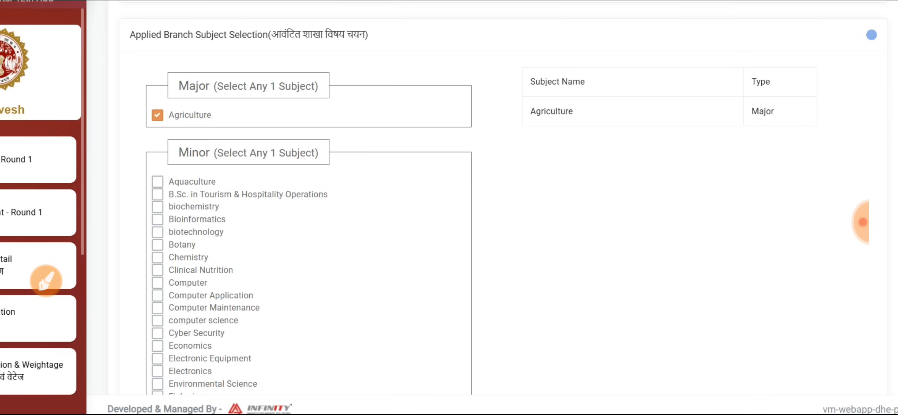
- Write "BSC PCM" in pen beside and across the Major subject area
{"action": "left_click", "coordinate": [46, 281]}
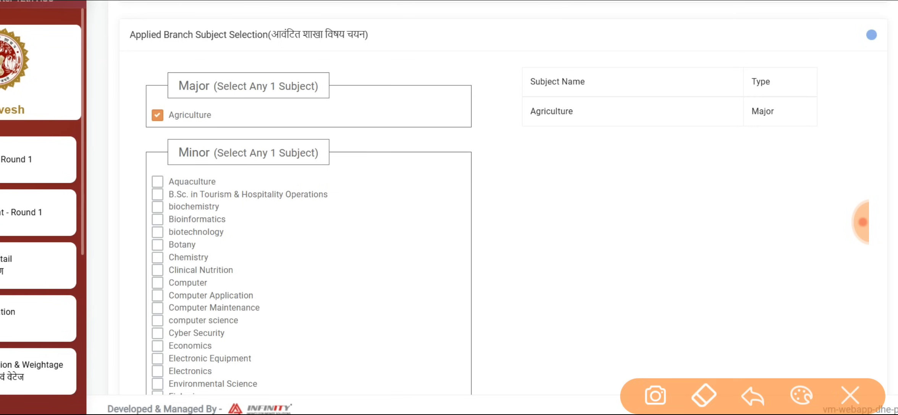
{"action": "mouse_move", "coordinate": [367, 149]}
{"action": "left_mouse_down"}
{"action": "mouse_move", "coordinate": [364, 100]}
{"action": "mouse_move", "coordinate": [384, 92]}
{"action": "mouse_move", "coordinate": [363, 153]}
{"action": "left_mouse_up"}
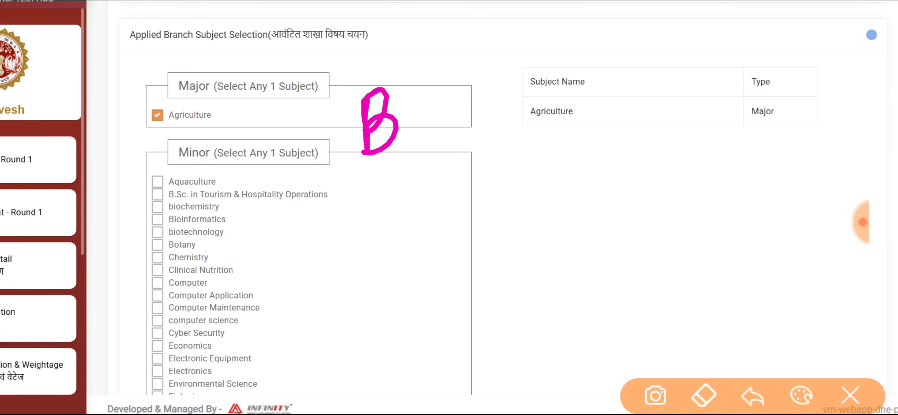
{"action": "left_click_drag", "start_coordinate": [428, 92], "coordinate": [395, 136]}
{"action": "left_click_drag", "start_coordinate": [465, 90], "coordinate": [499, 101]}
{"action": "left_click_drag", "start_coordinate": [520, 63], "coordinate": [525, 132]}
{"action": "left_click_drag", "start_coordinate": [523, 61], "coordinate": [531, 82]}
{"action": "left_click_drag", "start_coordinate": [595, 64], "coordinate": [595, 83]}
{"action": "mouse_move", "coordinate": [605, 112]}
{"action": "left_mouse_down"}
{"action": "mouse_move", "coordinate": [633, 46]}
{"action": "mouse_move", "coordinate": [683, 68]}
{"action": "left_mouse_up"}
- Underline the letters of "PCM", circle the "M", and draw a curved arrow from it to the Major heading
{"action": "mouse_move", "coordinate": [463, 168]}
{"action": "left_mouse_down"}
{"action": "mouse_move", "coordinate": [587, 125]}
{"action": "mouse_move", "coordinate": [697, 107]}
{"action": "left_mouse_up"}
{"action": "mouse_move", "coordinate": [683, 55]}
{"action": "left_mouse_down"}
{"action": "mouse_move", "coordinate": [712, 72]}
{"action": "mouse_move", "coordinate": [683, 58]}
{"action": "left_mouse_up"}
{"action": "mouse_move", "coordinate": [676, 115]}
{"action": "left_mouse_down"}
{"action": "mouse_move", "coordinate": [485, 260]}
{"action": "mouse_move", "coordinate": [259, 122]}
{"action": "left_mouse_up"}
{"action": "mouse_move", "coordinate": [254, 170]}
{"action": "left_mouse_down"}
{"action": "mouse_move", "coordinate": [251, 122]}
{"action": "mouse_move", "coordinate": [273, 109]}
{"action": "left_mouse_up"}
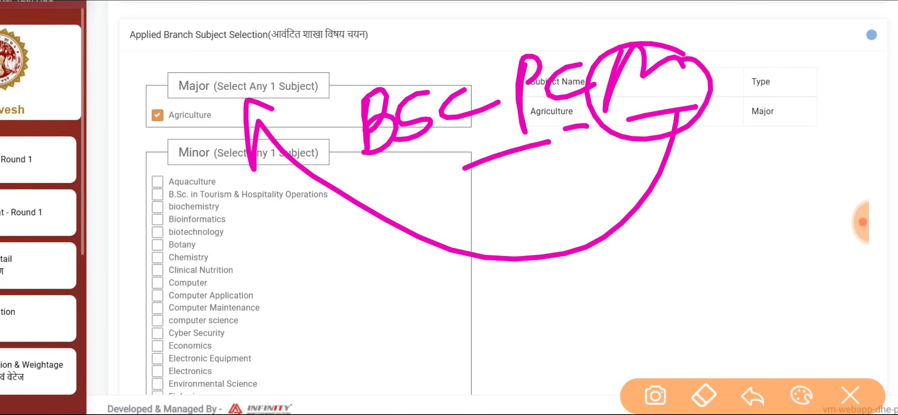
- Circle "C" and "P", draw an arrow from each to the Minor subject area, and clear the markings
{"action": "mouse_move", "coordinate": [583, 50]}
{"action": "left_mouse_down"}
{"action": "mouse_move", "coordinate": [571, 49]}
{"action": "mouse_move", "coordinate": [550, 116]}
{"action": "mouse_move", "coordinate": [599, 83]}
{"action": "mouse_move", "coordinate": [558, 48]}
{"action": "left_mouse_up"}
{"action": "mouse_move", "coordinate": [569, 104]}
{"action": "left_mouse_down"}
{"action": "mouse_move", "coordinate": [361, 222]}
{"action": "mouse_move", "coordinate": [382, 273]}
{"action": "left_mouse_up"}
{"action": "left_click_drag", "start_coordinate": [354, 212], "coordinate": [387, 222]}
{"action": "mouse_move", "coordinate": [532, 53]}
{"action": "left_mouse_down"}
{"action": "mouse_move", "coordinate": [495, 107]}
{"action": "mouse_move", "coordinate": [527, 52]}
{"action": "left_mouse_up"}
{"action": "mouse_move", "coordinate": [508, 107]}
{"action": "left_mouse_down"}
{"action": "mouse_move", "coordinate": [293, 246]}
{"action": "mouse_move", "coordinate": [301, 188]}
{"action": "left_mouse_up"}
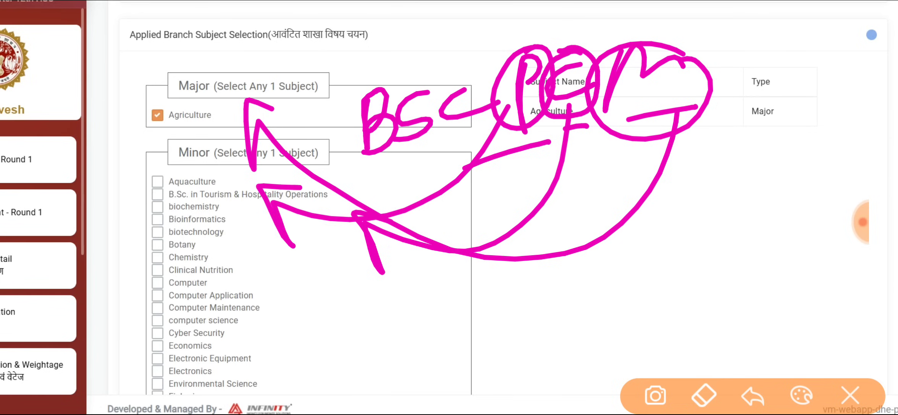
{"action": "left_click", "coordinate": [850, 396]}
- Write "PCM" again, circle the "M" and "P", and draw a bracket beneath the three letters
{"action": "left_click", "coordinate": [47, 279]}
{"action": "left_click_drag", "start_coordinate": [387, 121], "coordinate": [389, 131]}
{"action": "left_click_drag", "start_coordinate": [446, 101], "coordinate": [461, 126]}
{"action": "mouse_move", "coordinate": [463, 136]}
{"action": "left_mouse_down"}
{"action": "mouse_move", "coordinate": [482, 81]}
{"action": "mouse_move", "coordinate": [521, 102]}
{"action": "left_mouse_up"}
{"action": "left_click_drag", "start_coordinate": [472, 71], "coordinate": [456, 83]}
{"action": "mouse_move", "coordinate": [394, 86]}
{"action": "left_mouse_down"}
{"action": "mouse_move", "coordinate": [360, 171]}
{"action": "mouse_move", "coordinate": [370, 86]}
{"action": "mouse_move", "coordinate": [568, 125]}
{"action": "mouse_move", "coordinate": [530, 71]}
{"action": "left_mouse_up"}
{"action": "left_click", "coordinate": [443, 93]}
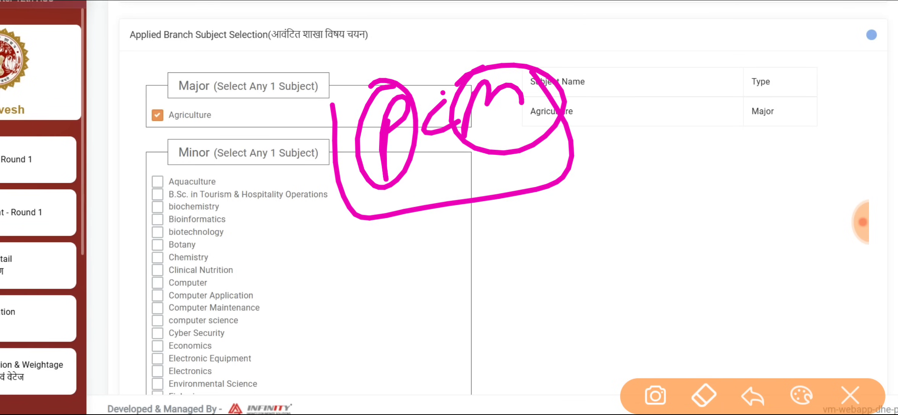
- Write "PCB" over the selected-subjects table and underline each letter
{"action": "mouse_move", "coordinate": [662, 76]}
{"action": "left_mouse_down"}
{"action": "mouse_move", "coordinate": [668, 62]}
{"action": "mouse_move", "coordinate": [663, 105]}
{"action": "left_mouse_up"}
{"action": "left_click_drag", "start_coordinate": [723, 77], "coordinate": [733, 94]}
{"action": "left_click_drag", "start_coordinate": [760, 63], "coordinate": [746, 133]}
{"action": "left_click_drag", "start_coordinate": [613, 181], "coordinate": [673, 161]}
{"action": "left_click_drag", "start_coordinate": [691, 142], "coordinate": [720, 133]}
{"action": "left_click_drag", "start_coordinate": [760, 150], "coordinate": [775, 145]}
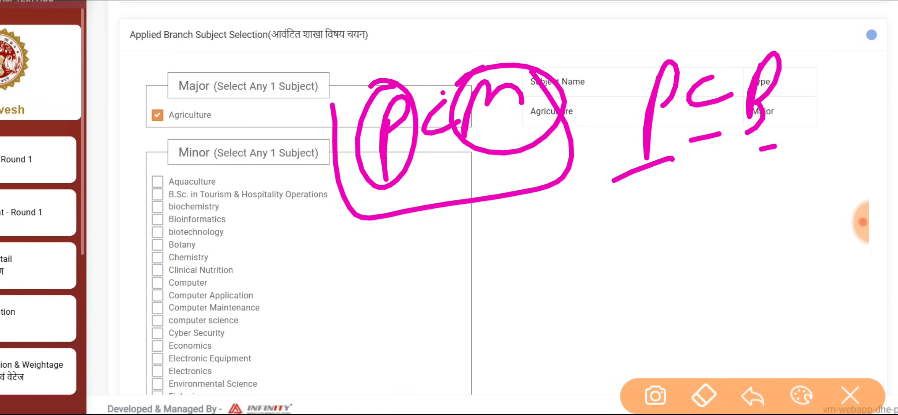
- Circle the "C" of "PCM", draw a downward arrow from it, and enclose the whole note in a large circle
{"action": "mouse_move", "coordinate": [429, 131]}
{"action": "left_mouse_down"}
{"action": "mouse_move", "coordinate": [418, 135]}
{"action": "mouse_move", "coordinate": [462, 101]}
{"action": "left_mouse_up"}
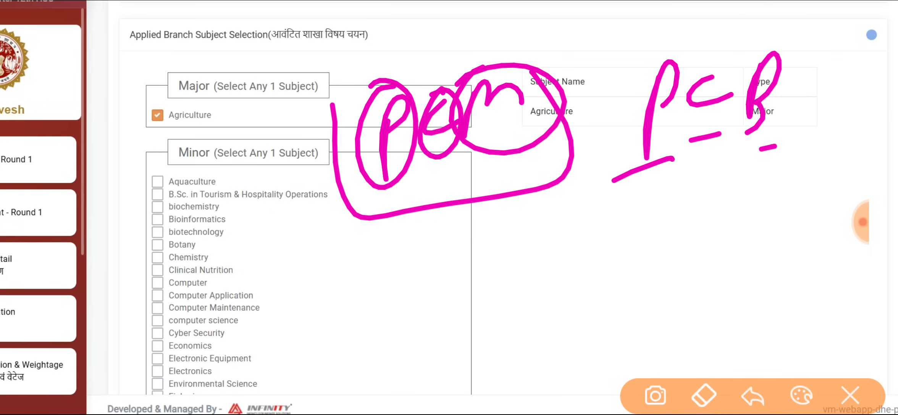
{"action": "left_click_drag", "start_coordinate": [445, 146], "coordinate": [502, 238]}
{"action": "mouse_move", "coordinate": [496, 199]}
{"action": "left_mouse_down"}
{"action": "mouse_move", "coordinate": [513, 249]}
{"action": "mouse_move", "coordinate": [475, 253]}
{"action": "left_mouse_up"}
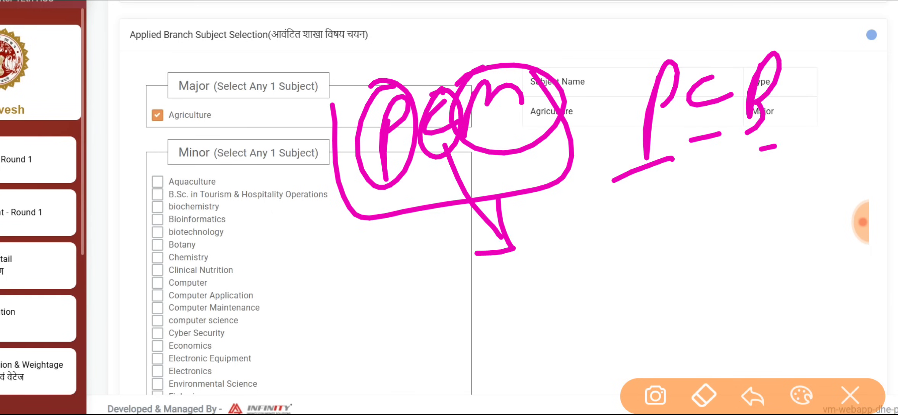
{"action": "mouse_move", "coordinate": [533, 63]}
{"action": "left_mouse_down"}
{"action": "mouse_move", "coordinate": [405, 56]}
{"action": "mouse_move", "coordinate": [554, 197]}
{"action": "mouse_move", "coordinate": [439, 62]}
{"action": "left_mouse_up"}
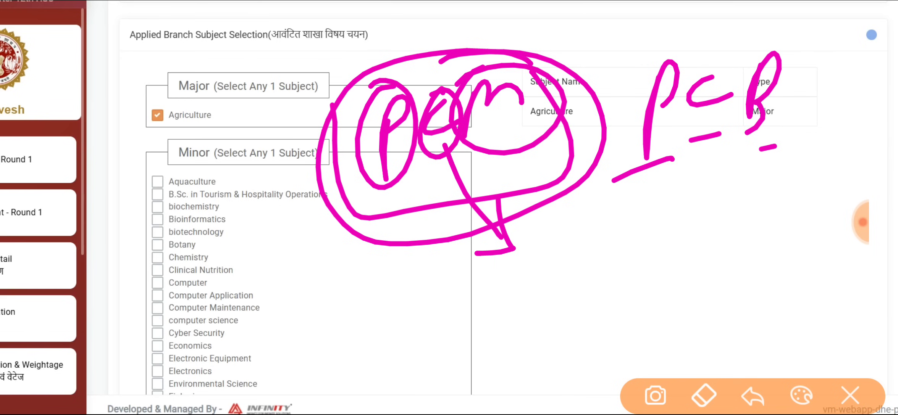
- Add tick strokes across "M" and "P" and draw another loop around the "C" in the "PCM" note
{"action": "left_click_drag", "start_coordinate": [528, 76], "coordinate": [608, 38]}
{"action": "mouse_move", "coordinate": [328, 88]}
{"action": "left_mouse_down"}
{"action": "mouse_move", "coordinate": [393, 52]}
{"action": "mouse_move", "coordinate": [409, 148]}
{"action": "left_mouse_up"}
{"action": "left_click_drag", "start_coordinate": [476, 99], "coordinate": [465, 139]}
{"action": "left_click_drag", "start_coordinate": [460, 74], "coordinate": [418, 84]}
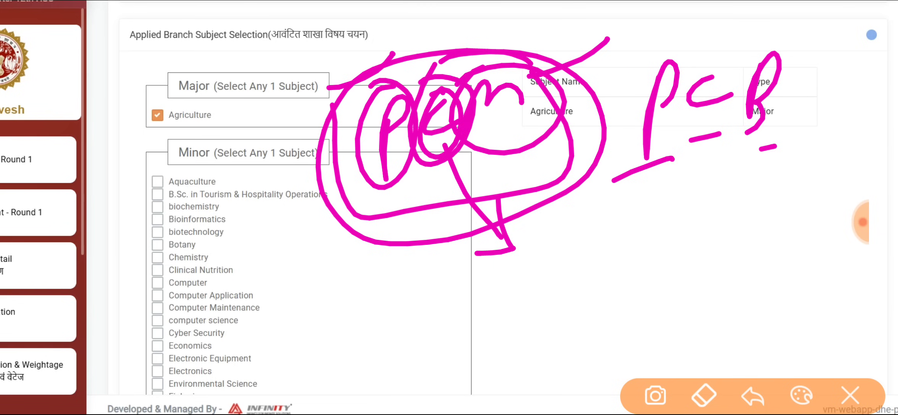
- Write "MDC" below the "PCB" note, underline it twice, and clear the markings
{"action": "left_click_drag", "start_coordinate": [620, 255], "coordinate": [672, 250]}
{"action": "left_click_drag", "start_coordinate": [679, 218], "coordinate": [689, 267]}
{"action": "mouse_move", "coordinate": [678, 226]}
{"action": "left_mouse_down"}
{"action": "mouse_move", "coordinate": [676, 209]}
{"action": "mouse_move", "coordinate": [687, 253]}
{"action": "left_mouse_up"}
{"action": "mouse_move", "coordinate": [751, 174]}
{"action": "left_mouse_down"}
{"action": "mouse_move", "coordinate": [719, 210]}
{"action": "mouse_move", "coordinate": [786, 200]}
{"action": "left_mouse_up"}
{"action": "left_click_drag", "start_coordinate": [627, 312], "coordinate": [816, 229]}
{"action": "left_click_drag", "start_coordinate": [662, 311], "coordinate": [818, 239]}
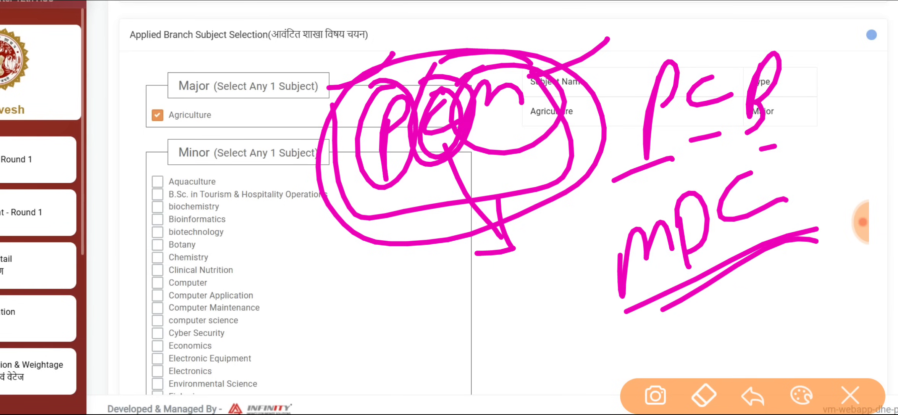
{"action": "left_click", "coordinate": [851, 396]}
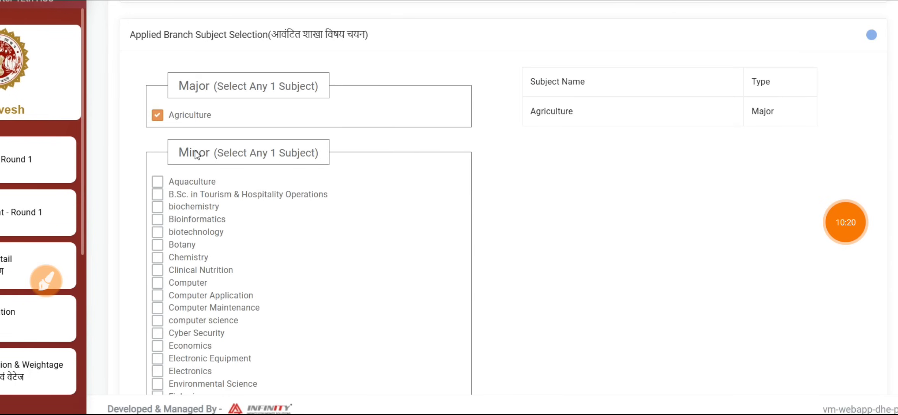
- Look through the Minor subject list, circle the Agriculture row in the selected-subjects table, and clear the marking
{"action": "left_click", "coordinate": [846, 223]}
{"action": "scroll", "coordinate": [270, 152], "scroll_direction": "down", "scroll_amount": 5}
{"action": "scroll", "coordinate": [309, 198], "scroll_direction": "down", "scroll_amount": 4}
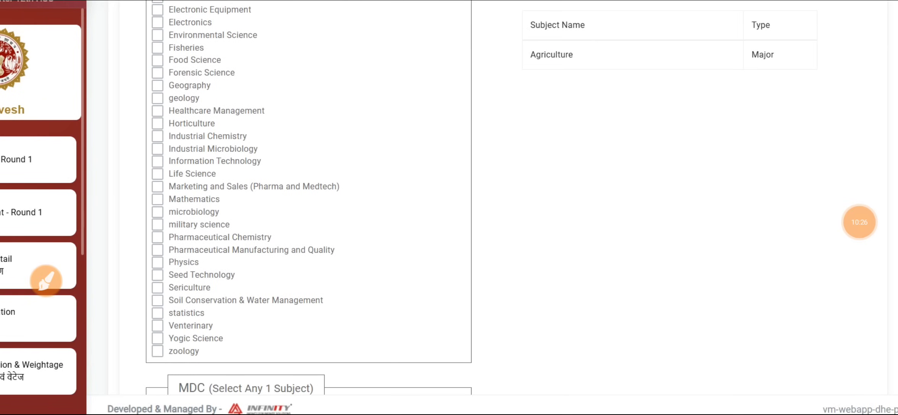
{"action": "scroll", "coordinate": [309, 180], "scroll_direction": "down", "scroll_amount": 1}
{"action": "scroll", "coordinate": [309, 179], "scroll_direction": "up", "scroll_amount": 6}
{"action": "left_click", "coordinate": [46, 282]}
{"action": "mouse_move", "coordinate": [542, 134]}
{"action": "left_mouse_down"}
{"action": "mouse_move", "coordinate": [841, 95]}
{"action": "mouse_move", "coordinate": [497, 37]}
{"action": "mouse_move", "coordinate": [657, 127]}
{"action": "left_mouse_up"}
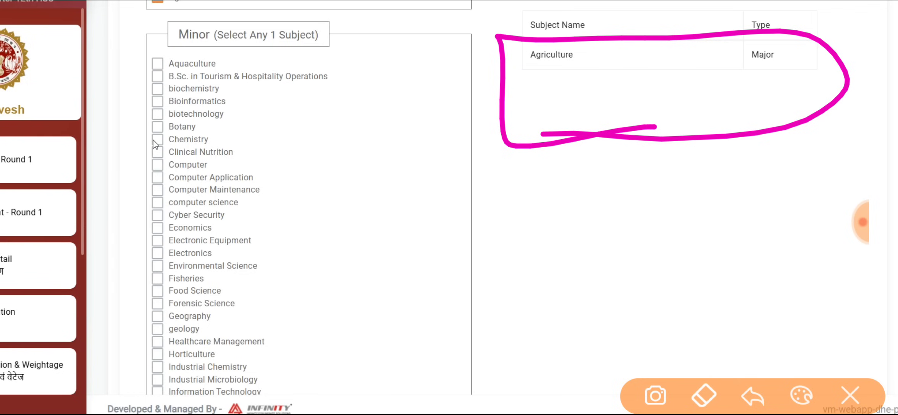
{"action": "key", "text": "Escape"}
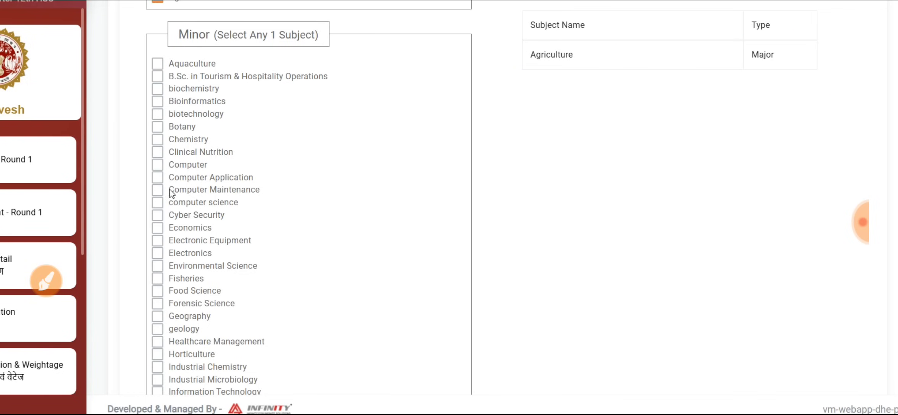
- Select Aquaculture as the minor subject, mark the subject list and selected-subjects table in pen, and clear the markings
{"action": "left_click", "coordinate": [157, 64]}
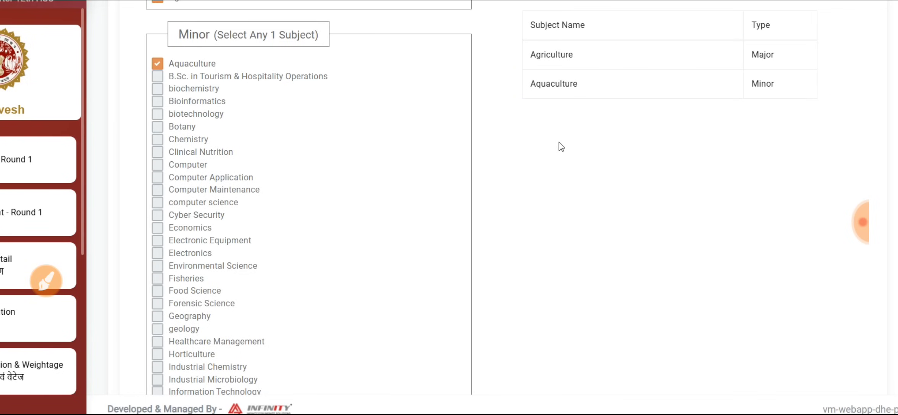
{"action": "left_click", "coordinate": [46, 281]}
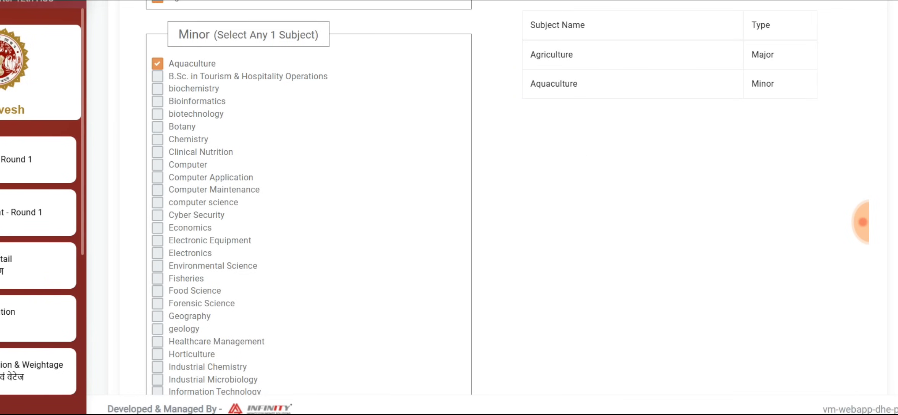
{"action": "scroll", "coordinate": [308, 206], "scroll_direction": "down", "scroll_amount": 18}
{"action": "left_click_drag", "start_coordinate": [172, 89], "coordinate": [176, 268]}
{"action": "mouse_move", "coordinate": [149, 199]}
{"action": "left_mouse_down"}
{"action": "mouse_move", "coordinate": [167, 281]}
{"action": "mouse_move", "coordinate": [224, 204]}
{"action": "left_mouse_up"}
{"action": "scroll", "coordinate": [309, 206], "scroll_direction": "up", "scroll_amount": 7}
{"action": "mouse_move", "coordinate": [716, 28]}
{"action": "left_mouse_down"}
{"action": "mouse_move", "coordinate": [487, 124]}
{"action": "mouse_move", "coordinate": [675, 134]}
{"action": "left_mouse_up"}
{"action": "left_click", "coordinate": [850, 396]}
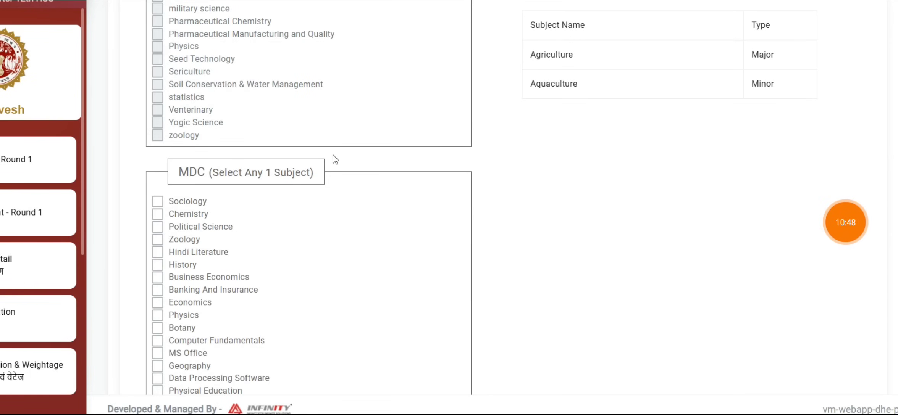
- Write "Open" in pen over the selected-subjects table, beside the MDC section
{"action": "left_click", "coordinate": [45, 281]}
{"action": "left_click_drag", "start_coordinate": [657, 98], "coordinate": [636, 105]}
{"action": "left_click_drag", "start_coordinate": [691, 76], "coordinate": [693, 123]}
{"action": "mouse_move", "coordinate": [691, 83]}
{"action": "left_mouse_down"}
{"action": "mouse_move", "coordinate": [693, 96]}
{"action": "mouse_move", "coordinate": [736, 76]}
{"action": "mouse_move", "coordinate": [747, 98]}
{"action": "left_mouse_up"}
{"action": "mouse_move", "coordinate": [775, 69]}
{"action": "left_mouse_down"}
{"action": "mouse_move", "coordinate": [777, 82]}
{"action": "mouse_move", "coordinate": [792, 84]}
{"action": "left_mouse_up"}
- Write "Electiv" below the "Open" note
{"action": "mouse_move", "coordinate": [656, 154]}
{"action": "left_mouse_down"}
{"action": "mouse_move", "coordinate": [696, 155]}
{"action": "mouse_move", "coordinate": [683, 153]}
{"action": "left_mouse_up"}
{"action": "left_click_drag", "start_coordinate": [658, 147], "coordinate": [684, 139]}
{"action": "left_click_drag", "start_coordinate": [698, 172], "coordinate": [715, 163]}
{"action": "mouse_move", "coordinate": [731, 145]}
{"action": "left_mouse_down"}
{"action": "mouse_move", "coordinate": [746, 132]}
{"action": "mouse_move", "coordinate": [744, 158]}
{"action": "left_mouse_up"}
{"action": "left_click_drag", "start_coordinate": [780, 131], "coordinate": [784, 144]}
{"action": "left_click_drag", "start_coordinate": [798, 105], "coordinate": [786, 146]}
{"action": "mouse_move", "coordinate": [781, 142]}
{"action": "left_mouse_down"}
{"action": "mouse_move", "coordinate": [817, 114]}
{"action": "mouse_move", "coordinate": [814, 147]}
{"action": "left_mouse_up"}
{"action": "left_click", "coordinate": [821, 109]}
{"action": "mouse_move", "coordinate": [829, 105]}
{"action": "left_mouse_down"}
{"action": "mouse_move", "coordinate": [837, 139]}
{"action": "mouse_move", "coordinate": [858, 99]}
{"action": "left_mouse_up"}
- Draw an arrow from the "Open" note toward the MDC section, circle the MDC heading, and clear the markings
{"action": "mouse_move", "coordinate": [671, 83]}
{"action": "left_mouse_down"}
{"action": "mouse_move", "coordinate": [437, 93]}
{"action": "mouse_move", "coordinate": [323, 119]}
{"action": "left_mouse_up"}
{"action": "mouse_move", "coordinate": [378, 85]}
{"action": "left_mouse_down"}
{"action": "mouse_move", "coordinate": [322, 119]}
{"action": "mouse_move", "coordinate": [393, 121]}
{"action": "left_mouse_up"}
{"action": "mouse_move", "coordinate": [252, 124]}
{"action": "left_mouse_down"}
{"action": "mouse_move", "coordinate": [147, 208]}
{"action": "mouse_move", "coordinate": [168, 157]}
{"action": "left_mouse_up"}
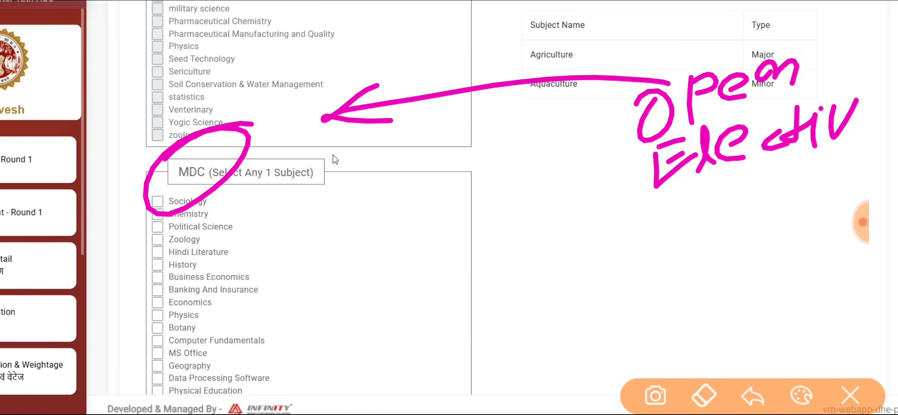
{"action": "left_click", "coordinate": [851, 396]}
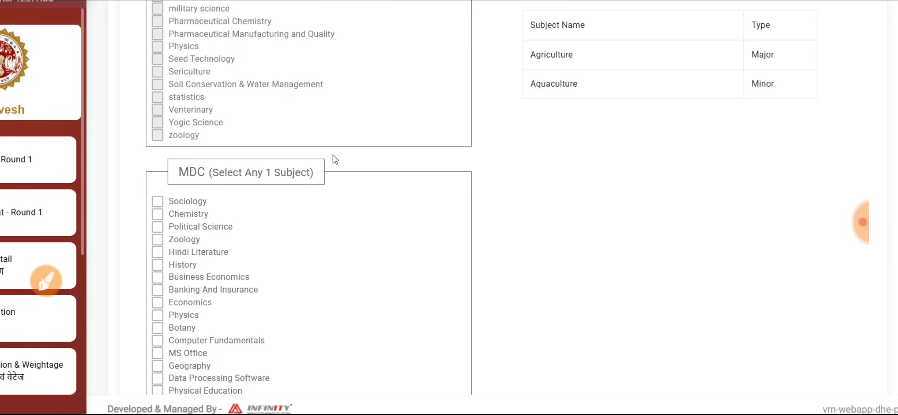
- Write "PCM" over the selected-subjects table and circle each letter separately
{"action": "left_click", "coordinate": [46, 281]}
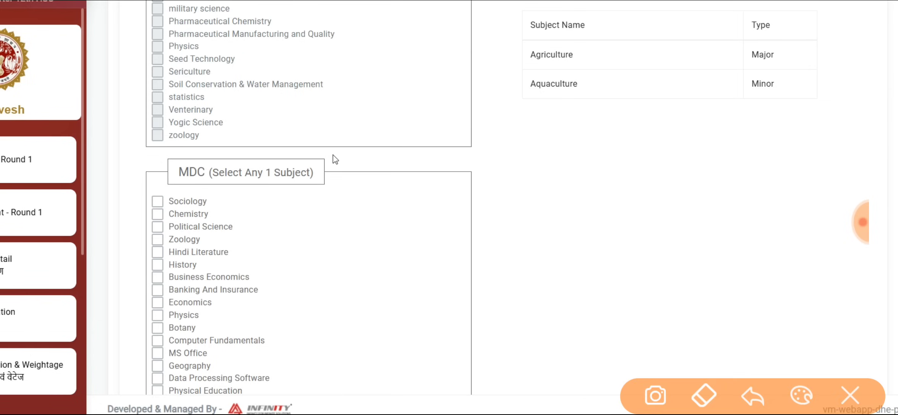
{"action": "mouse_move", "coordinate": [595, 91]}
{"action": "left_mouse_down"}
{"action": "mouse_move", "coordinate": [590, 100]}
{"action": "mouse_move", "coordinate": [603, 98]}
{"action": "left_mouse_up"}
{"action": "left_click_drag", "start_coordinate": [678, 78], "coordinate": [704, 92]}
{"action": "mouse_move", "coordinate": [725, 116]}
{"action": "left_mouse_down"}
{"action": "mouse_move", "coordinate": [754, 61]}
{"action": "mouse_move", "coordinate": [771, 100]}
{"action": "left_mouse_up"}
{"action": "mouse_move", "coordinate": [731, 51]}
{"action": "left_mouse_down"}
{"action": "mouse_move", "coordinate": [804, 101]}
{"action": "mouse_move", "coordinate": [745, 50]}
{"action": "left_mouse_up"}
{"action": "mouse_move", "coordinate": [598, 66]}
{"action": "left_mouse_down"}
{"action": "mouse_move", "coordinate": [573, 149]}
{"action": "mouse_move", "coordinate": [576, 79]}
{"action": "left_mouse_up"}
{"action": "mouse_move", "coordinate": [679, 66]}
{"action": "left_mouse_down"}
{"action": "mouse_move", "coordinate": [703, 93]}
{"action": "mouse_move", "coordinate": [651, 61]}
{"action": "left_mouse_up"}
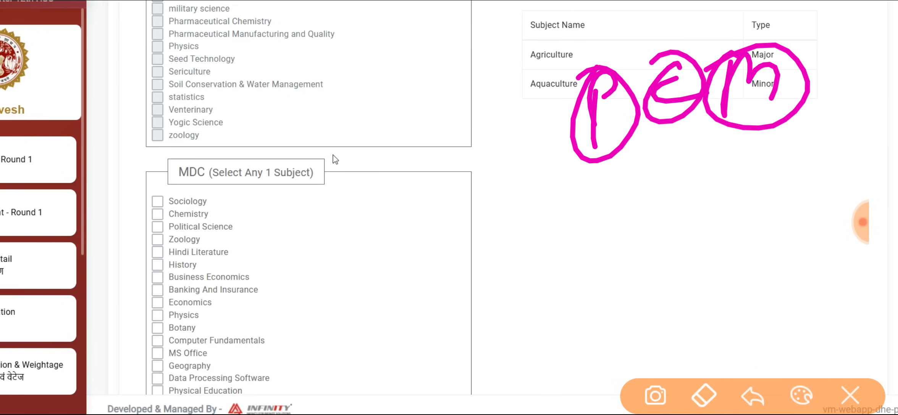
- Draw a curved arrow pointing at the MDC subject list and clear the markings
{"action": "left_click_drag", "start_coordinate": [644, 220], "coordinate": [461, 300]}
{"action": "left_click_drag", "start_coordinate": [482, 343], "coordinate": [508, 288]}
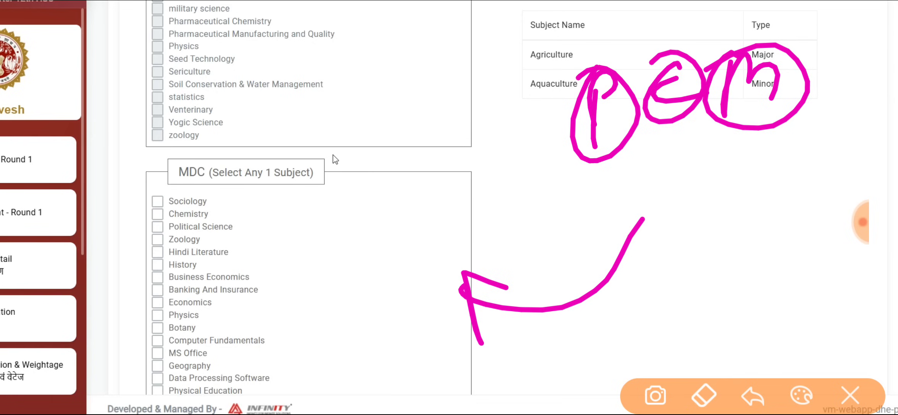
{"action": "left_click", "coordinate": [850, 396]}
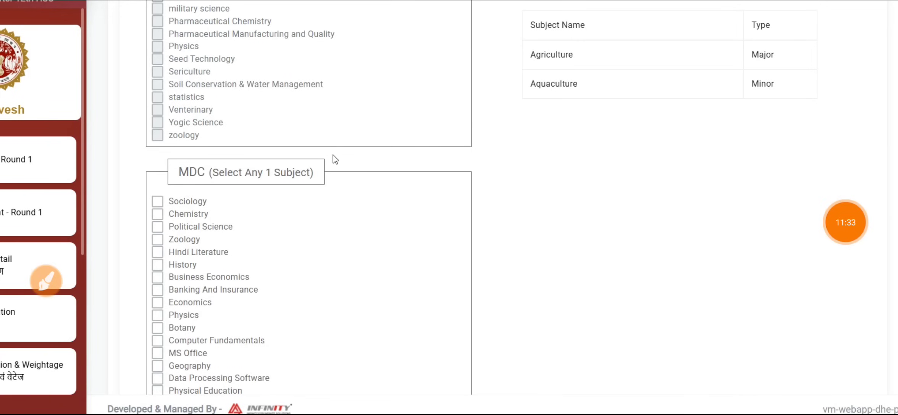
- Write a two-word Hindi note over the selected-subjects table and draw a stroke below its first word
{"action": "left_click", "coordinate": [45, 281]}
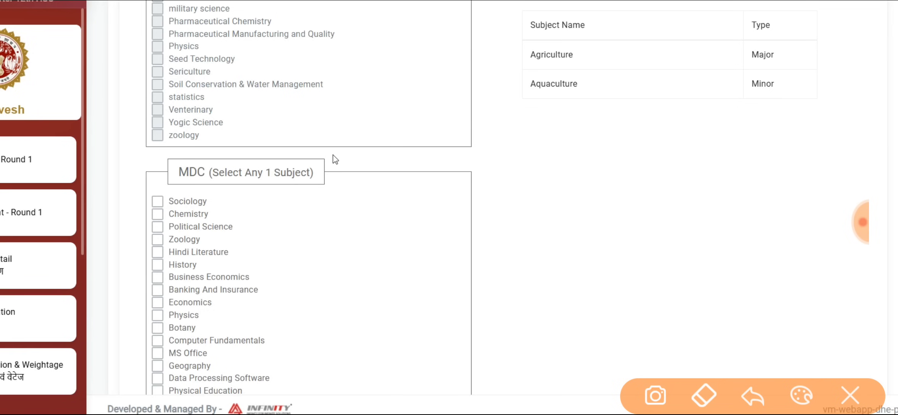
{"action": "left_click_drag", "start_coordinate": [545, 122], "coordinate": [590, 130]}
{"action": "mouse_move", "coordinate": [585, 90]}
{"action": "left_mouse_down"}
{"action": "mouse_move", "coordinate": [590, 131]}
{"action": "mouse_move", "coordinate": [605, 123]}
{"action": "left_mouse_up"}
{"action": "left_click_drag", "start_coordinate": [625, 81], "coordinate": [629, 138]}
{"action": "left_click_drag", "start_coordinate": [561, 97], "coordinate": [628, 69]}
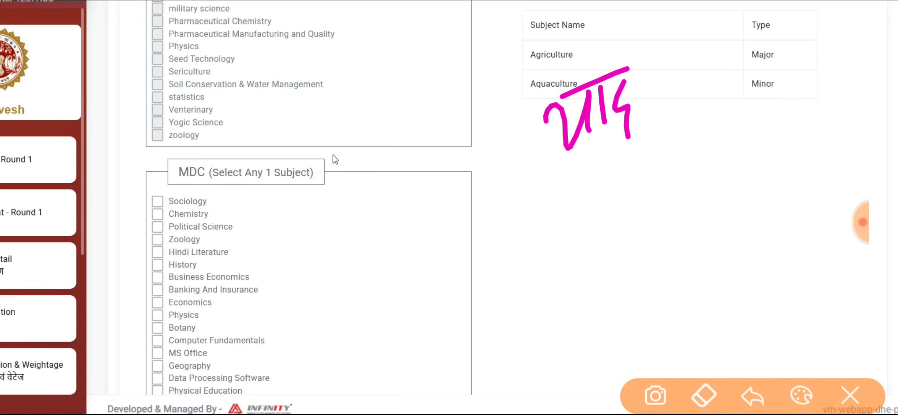
{"action": "left_click_drag", "start_coordinate": [618, 149], "coordinate": [572, 184]}
{"action": "left_click_drag", "start_coordinate": [714, 74], "coordinate": [713, 102]}
{"action": "left_click_drag", "start_coordinate": [711, 81], "coordinate": [734, 81]}
{"action": "left_click_drag", "start_coordinate": [745, 67], "coordinate": [749, 91]}
{"action": "mouse_move", "coordinate": [776, 79]}
{"action": "left_mouse_down"}
{"action": "mouse_move", "coordinate": [764, 83]}
{"action": "mouse_move", "coordinate": [785, 78]}
{"action": "left_mouse_up"}
{"action": "left_click_drag", "start_coordinate": [697, 76], "coordinate": [787, 41]}
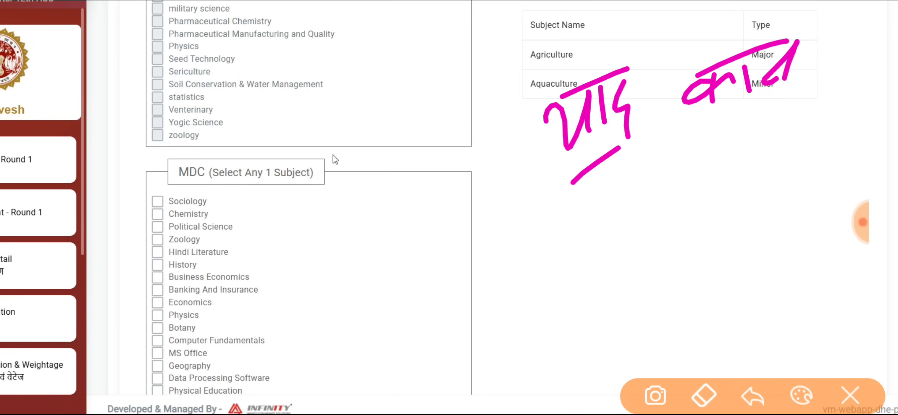
- Write "College" below the Hindi note and draw a box around it
{"action": "left_click_drag", "start_coordinate": [590, 197], "coordinate": [595, 231]}
{"action": "left_click_drag", "start_coordinate": [620, 193], "coordinate": [617, 194]}
{"action": "mouse_move", "coordinate": [636, 227]}
{"action": "left_mouse_down"}
{"action": "mouse_move", "coordinate": [655, 206]}
{"action": "mouse_move", "coordinate": [708, 196]}
{"action": "left_mouse_up"}
{"action": "mouse_move", "coordinate": [730, 179]}
{"action": "left_mouse_down"}
{"action": "mouse_move", "coordinate": [745, 172]}
{"action": "mouse_move", "coordinate": [714, 216]}
{"action": "mouse_move", "coordinate": [793, 190]}
{"action": "left_mouse_up"}
{"action": "left_click_drag", "start_coordinate": [546, 191], "coordinate": [553, 271]}
{"action": "mouse_move", "coordinate": [534, 187]}
{"action": "left_mouse_down"}
{"action": "mouse_move", "coordinate": [718, 145]}
{"action": "mouse_move", "coordinate": [598, 237]}
{"action": "left_mouse_up"}
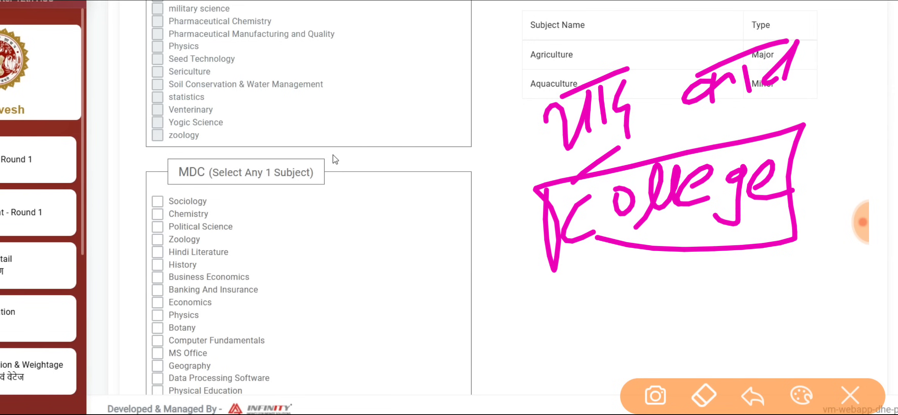
- Circle the Banking And Insurance and Economics entries in the MDC list and clear the markings
{"action": "left_click", "coordinate": [212, 263]}
{"action": "mouse_move", "coordinate": [288, 285]}
{"action": "left_mouse_down"}
{"action": "mouse_move", "coordinate": [127, 294]}
{"action": "mouse_move", "coordinate": [228, 262]}
{"action": "left_mouse_up"}
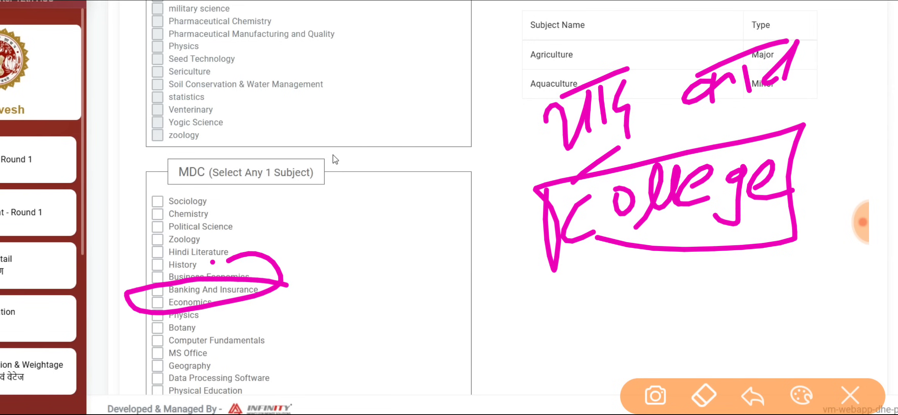
{"action": "left_click", "coordinate": [850, 396]}
- Circle MS Office in the MDC list, draw an arrow from it toward the selected-subjects table, and another down from the MDC heading
{"action": "left_click", "coordinate": [46, 280]}
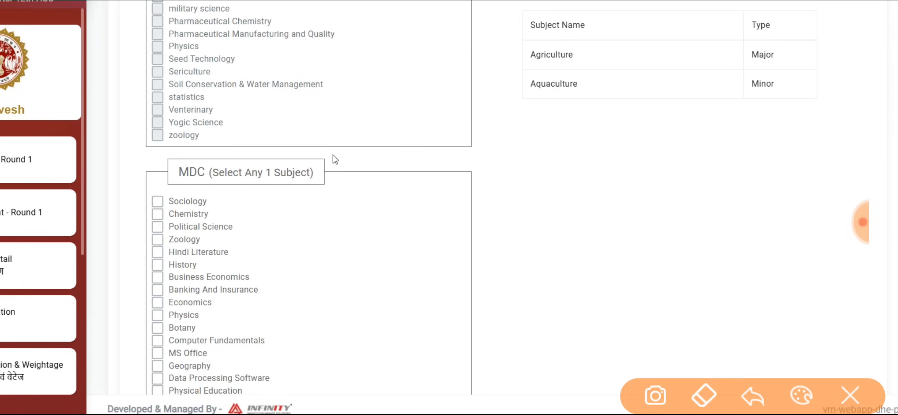
{"action": "mouse_move", "coordinate": [244, 336]}
{"action": "left_mouse_down"}
{"action": "mouse_move", "coordinate": [246, 348]}
{"action": "mouse_move", "coordinate": [196, 330]}
{"action": "left_mouse_up"}
{"action": "mouse_move", "coordinate": [248, 339]}
{"action": "left_mouse_down"}
{"action": "mouse_move", "coordinate": [444, 286]}
{"action": "mouse_move", "coordinate": [440, 307]}
{"action": "left_mouse_up"}
{"action": "left_click_drag", "start_coordinate": [188, 179], "coordinate": [188, 264]}
{"action": "left_click_drag", "start_coordinate": [174, 209], "coordinate": [212, 223]}
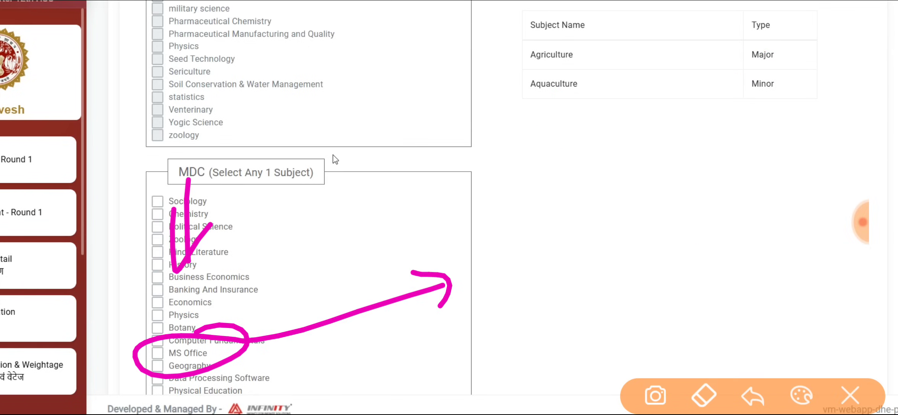
- Write "Payment" beside the subject lists and underline it with an arrow
{"action": "mouse_move", "coordinate": [576, 132]}
{"action": "left_mouse_down"}
{"action": "mouse_move", "coordinate": [578, 172]}
{"action": "mouse_move", "coordinate": [578, 162]}
{"action": "left_mouse_up"}
{"action": "left_click_drag", "start_coordinate": [627, 126], "coordinate": [632, 149]}
{"action": "left_click_drag", "start_coordinate": [664, 101], "coordinate": [648, 147]}
{"action": "mouse_move", "coordinate": [675, 100]}
{"action": "left_mouse_down"}
{"action": "mouse_move", "coordinate": [673, 133]}
{"action": "mouse_move", "coordinate": [798, 63]}
{"action": "left_mouse_up"}
{"action": "left_click_drag", "start_coordinate": [583, 192], "coordinate": [827, 79]}
- Write an abbreviation for admission below the "Payment" note
{"action": "mouse_move", "coordinate": [623, 208]}
{"action": "left_mouse_down"}
{"action": "mouse_move", "coordinate": [595, 228]}
{"action": "mouse_move", "coordinate": [629, 224]}
{"action": "left_mouse_up"}
{"action": "left_click_drag", "start_coordinate": [650, 160], "coordinate": [646, 203]}
{"action": "mouse_move", "coordinate": [659, 206]}
{"action": "left_mouse_down"}
{"action": "mouse_move", "coordinate": [680, 170]}
{"action": "mouse_move", "coordinate": [695, 170]}
{"action": "left_mouse_up"}
{"action": "mouse_move", "coordinate": [707, 143]}
{"action": "left_mouse_down"}
{"action": "mouse_move", "coordinate": [706, 165]}
{"action": "mouse_move", "coordinate": [721, 174]}
{"action": "left_mouse_up"}
{"action": "left_click_drag", "start_coordinate": [721, 166], "coordinate": [712, 195]}
- Write "College" below the admission note, circle it, and clear the markings
{"action": "mouse_move", "coordinate": [578, 286]}
{"action": "left_mouse_down"}
{"action": "mouse_move", "coordinate": [567, 289]}
{"action": "mouse_move", "coordinate": [583, 308]}
{"action": "left_mouse_up"}
{"action": "mouse_move", "coordinate": [602, 266]}
{"action": "left_mouse_down"}
{"action": "mouse_move", "coordinate": [591, 290]}
{"action": "mouse_move", "coordinate": [634, 264]}
{"action": "mouse_move", "coordinate": [678, 263]}
{"action": "left_mouse_up"}
{"action": "left_click", "coordinate": [689, 244]}
{"action": "left_click_drag", "start_coordinate": [714, 229], "coordinate": [671, 291]}
{"action": "left_click_drag", "start_coordinate": [704, 248], "coordinate": [726, 259]}
{"action": "mouse_move", "coordinate": [743, 206]}
{"action": "left_mouse_down"}
{"action": "mouse_move", "coordinate": [523, 305]}
{"action": "mouse_move", "coordinate": [688, 221]}
{"action": "left_mouse_up"}
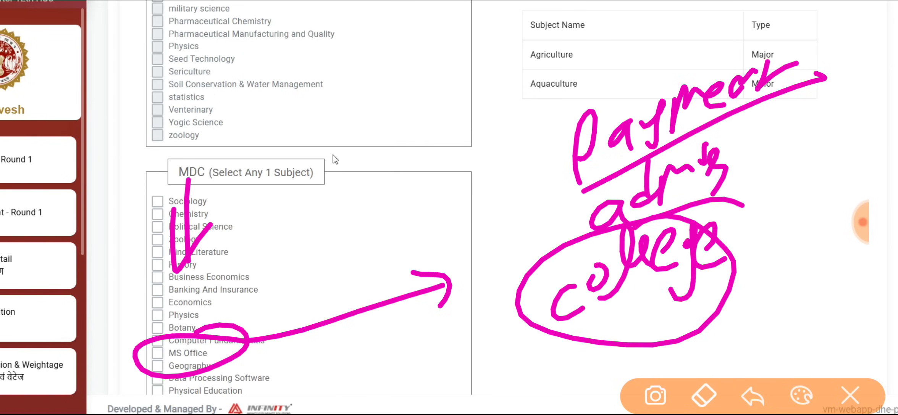
{"action": "left_click", "coordinate": [851, 395]}
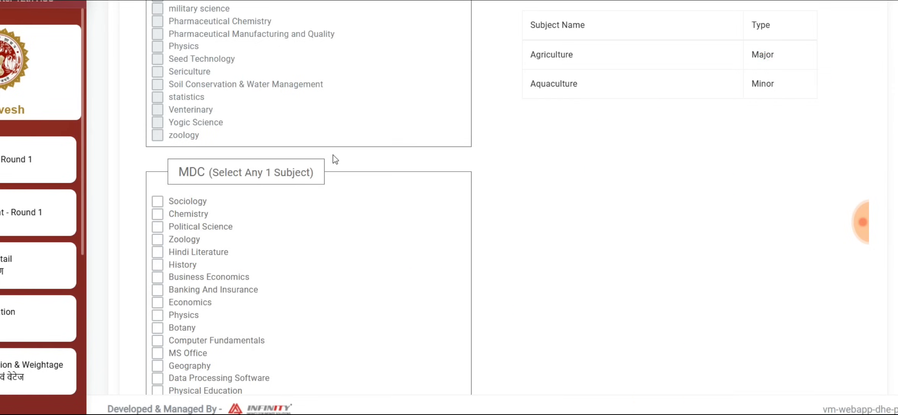
- Write "2024" over the selected-subjects table, underline it twice, circle it, and clear the markings
{"action": "left_click", "coordinate": [46, 279]}
{"action": "mouse_move", "coordinate": [658, 103]}
{"action": "left_mouse_down"}
{"action": "mouse_move", "coordinate": [656, 123]}
{"action": "mouse_move", "coordinate": [678, 142]}
{"action": "left_mouse_up"}
{"action": "mouse_move", "coordinate": [693, 98]}
{"action": "left_mouse_down"}
{"action": "mouse_move", "coordinate": [686, 118]}
{"action": "mouse_move", "coordinate": [695, 95]}
{"action": "left_mouse_up"}
{"action": "mouse_move", "coordinate": [717, 88]}
{"action": "left_mouse_down"}
{"action": "mouse_move", "coordinate": [728, 112]}
{"action": "mouse_move", "coordinate": [742, 110]}
{"action": "left_mouse_up"}
{"action": "left_click_drag", "start_coordinate": [749, 82], "coordinate": [758, 94]}
{"action": "left_click_drag", "start_coordinate": [759, 76], "coordinate": [758, 114]}
{"action": "mouse_move", "coordinate": [631, 187]}
{"action": "left_mouse_down"}
{"action": "mouse_move", "coordinate": [794, 123]}
{"action": "mouse_move", "coordinate": [788, 134]}
{"action": "left_mouse_up"}
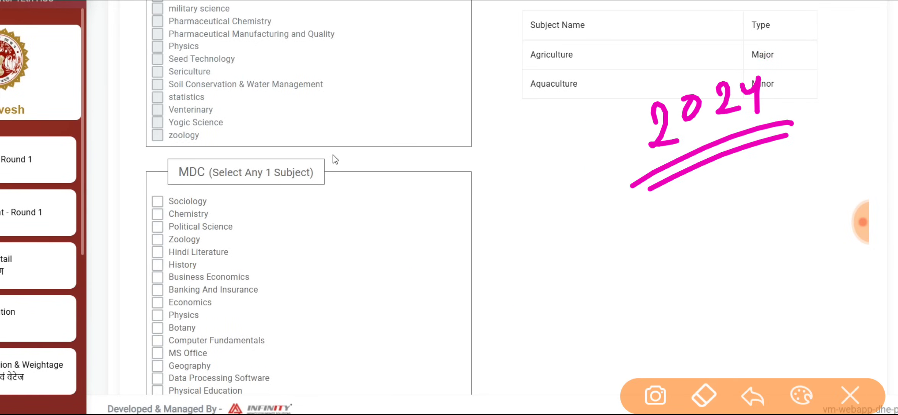
{"action": "mouse_move", "coordinate": [642, 196]}
{"action": "left_mouse_down"}
{"action": "mouse_move", "coordinate": [624, 68]}
{"action": "mouse_move", "coordinate": [685, 68]}
{"action": "left_mouse_up"}
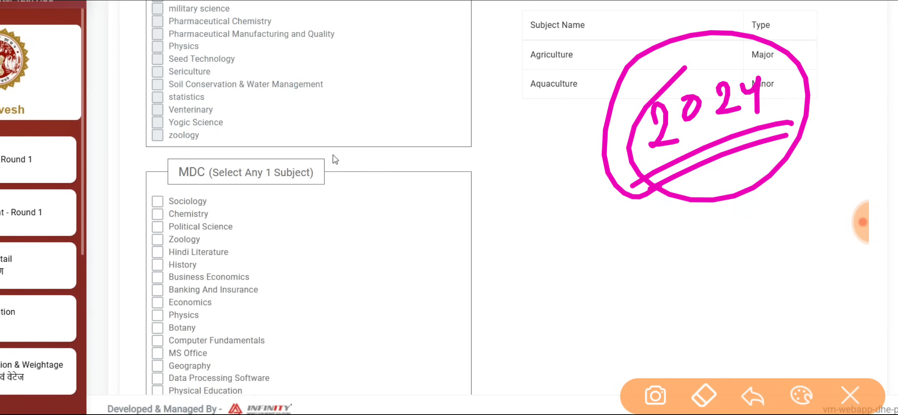
{"action": "left_click", "coordinate": [850, 396]}
- Write "PCM" over the selected-subjects table, circle each letter, and underline the letters twice
{"action": "left_click", "coordinate": [46, 282]}
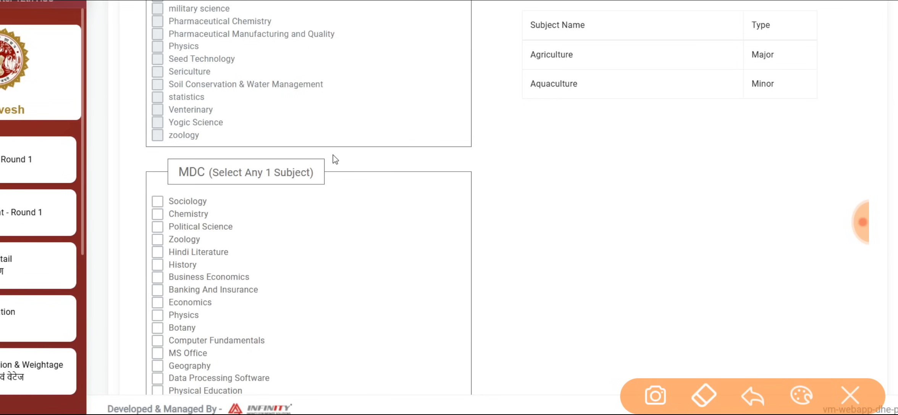
{"action": "left_click_drag", "start_coordinate": [611, 94], "coordinate": [623, 166]}
{"action": "left_click_drag", "start_coordinate": [613, 94], "coordinate": [606, 131]}
{"action": "mouse_move", "coordinate": [677, 87]}
{"action": "left_mouse_down"}
{"action": "mouse_move", "coordinate": [667, 91]}
{"action": "mouse_move", "coordinate": [684, 106]}
{"action": "left_mouse_up"}
{"action": "mouse_move", "coordinate": [711, 70]}
{"action": "left_mouse_down"}
{"action": "mouse_move", "coordinate": [731, 58]}
{"action": "mouse_move", "coordinate": [747, 88]}
{"action": "left_mouse_up"}
{"action": "mouse_move", "coordinate": [596, 73]}
{"action": "left_mouse_down"}
{"action": "mouse_move", "coordinate": [570, 154]}
{"action": "mouse_move", "coordinate": [624, 81]}
{"action": "left_mouse_up"}
{"action": "mouse_move", "coordinate": [663, 74]}
{"action": "left_mouse_down"}
{"action": "mouse_move", "coordinate": [649, 98]}
{"action": "mouse_move", "coordinate": [659, 75]}
{"action": "left_mouse_up"}
{"action": "left_click_drag", "start_coordinate": [744, 42], "coordinate": [711, 60]}
{"action": "left_click_drag", "start_coordinate": [590, 189], "coordinate": [807, 114]}
{"action": "mouse_move", "coordinate": [595, 198]}
{"action": "left_mouse_down"}
{"action": "mouse_move", "coordinate": [759, 138]}
{"action": "mouse_move", "coordinate": [824, 126]}
{"action": "left_mouse_up"}
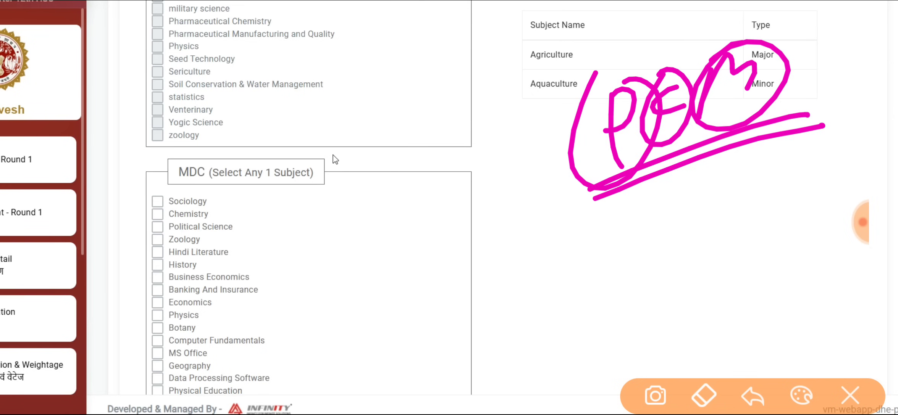
- Write a word below the "PCM" note and scribble over it until it is covered
{"action": "left_click_drag", "start_coordinate": [640, 220], "coordinate": [643, 273]}
{"action": "left_click_drag", "start_coordinate": [644, 248], "coordinate": [672, 254]}
{"action": "left_click_drag", "start_coordinate": [691, 209], "coordinate": [691, 247]}
{"action": "left_click", "coordinate": [691, 188]}
{"action": "mouse_move", "coordinate": [699, 229]}
{"action": "left_mouse_down"}
{"action": "mouse_move", "coordinate": [754, 172]}
{"action": "mouse_move", "coordinate": [753, 214]}
{"action": "left_mouse_up"}
{"action": "left_click", "coordinate": [806, 180]}
{"action": "mouse_move", "coordinate": [806, 168]}
{"action": "left_mouse_down"}
{"action": "mouse_move", "coordinate": [810, 194]}
{"action": "mouse_move", "coordinate": [838, 170]}
{"action": "left_mouse_up"}
{"action": "mouse_move", "coordinate": [635, 243]}
{"action": "left_mouse_down"}
{"action": "mouse_move", "coordinate": [821, 180]}
{"action": "mouse_move", "coordinate": [645, 241]}
{"action": "left_mouse_up"}
{"action": "mouse_move", "coordinate": [645, 241]}
{"action": "left_mouse_down"}
{"action": "mouse_move", "coordinate": [813, 191]}
{"action": "mouse_move", "coordinate": [810, 164]}
{"action": "mouse_move", "coordinate": [826, 168]}
{"action": "mouse_move", "coordinate": [748, 172]}
{"action": "mouse_move", "coordinate": [655, 261]}
{"action": "mouse_move", "coordinate": [671, 253]}
{"action": "mouse_move", "coordinate": [693, 260]}
{"action": "mouse_move", "coordinate": [728, 184]}
{"action": "mouse_move", "coordinate": [759, 178]}
{"action": "left_mouse_up"}
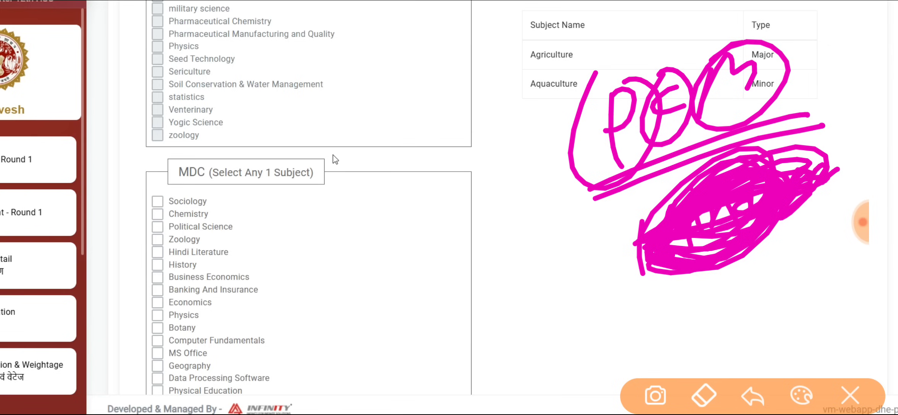
- Fill in the space between the two underlines of "PCM" and clear the markings
{"action": "mouse_move", "coordinate": [590, 193]}
{"action": "left_mouse_down"}
{"action": "mouse_move", "coordinate": [789, 124]}
{"action": "mouse_move", "coordinate": [609, 189]}
{"action": "mouse_move", "coordinate": [653, 177]}
{"action": "left_mouse_up"}
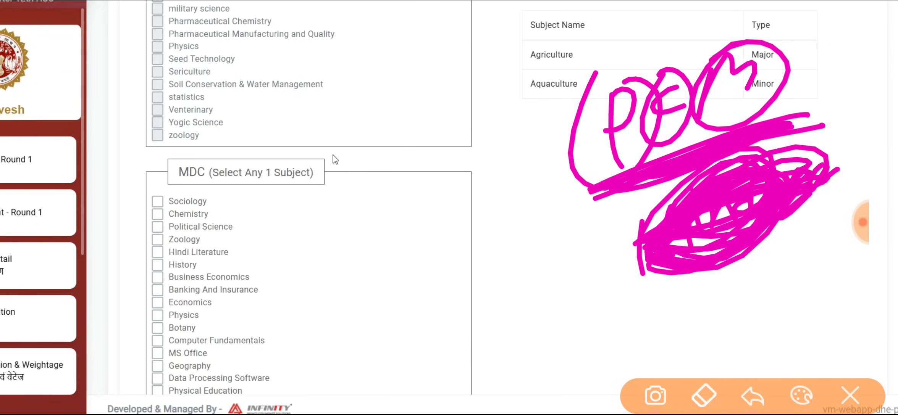
{"action": "left_click_drag", "start_coordinate": [790, 135], "coordinate": [709, 168]}
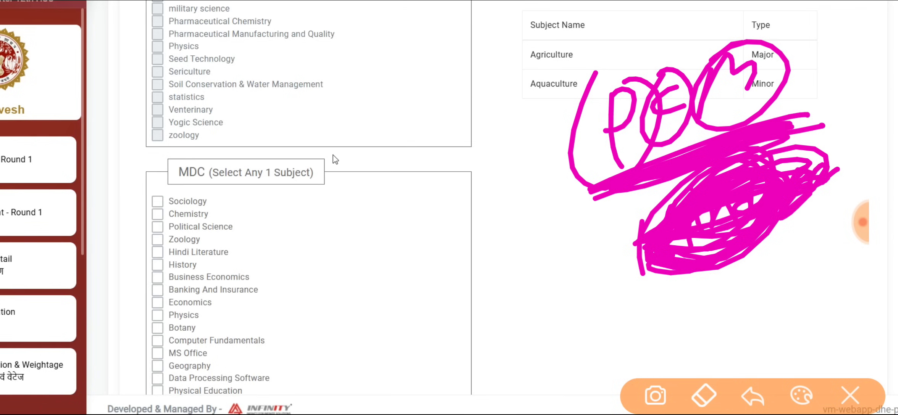
{"action": "left_click", "coordinate": [850, 396]}
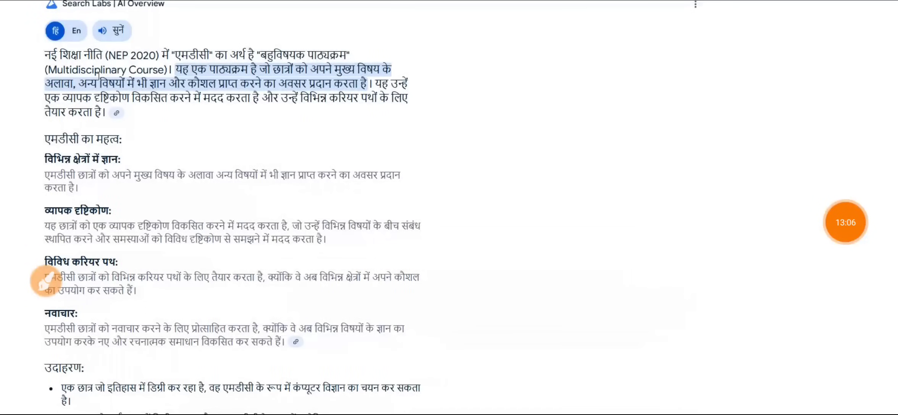
- Circle "बहुविषयक पाठ्यक्रम" and "Multidisciplinary Course" in the Hindi AI overview and clear the markings
{"action": "left_click", "coordinate": [46, 281]}
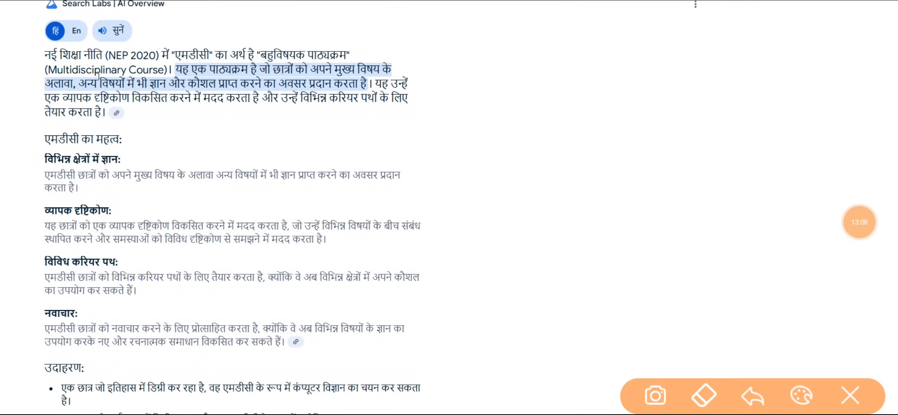
{"action": "mouse_move", "coordinate": [395, 50]}
{"action": "left_mouse_down"}
{"action": "mouse_move", "coordinate": [292, 39]}
{"action": "mouse_move", "coordinate": [291, 81]}
{"action": "mouse_move", "coordinate": [341, 37]}
{"action": "left_mouse_up"}
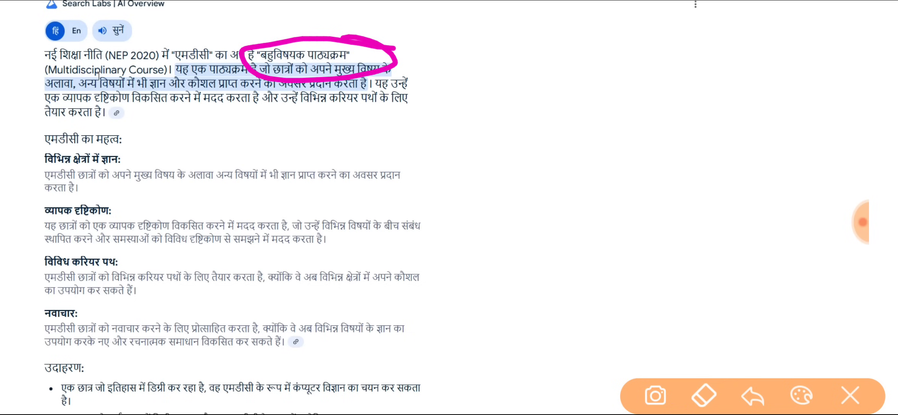
{"action": "mouse_move", "coordinate": [191, 49]}
{"action": "left_mouse_down"}
{"action": "mouse_move", "coordinate": [94, 83]}
{"action": "mouse_move", "coordinate": [143, 39]}
{"action": "left_mouse_up"}
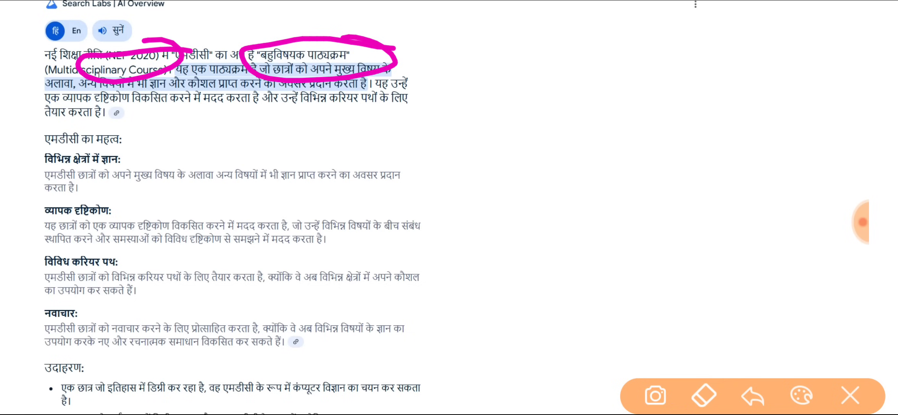
{"action": "left_click", "coordinate": [851, 396]}
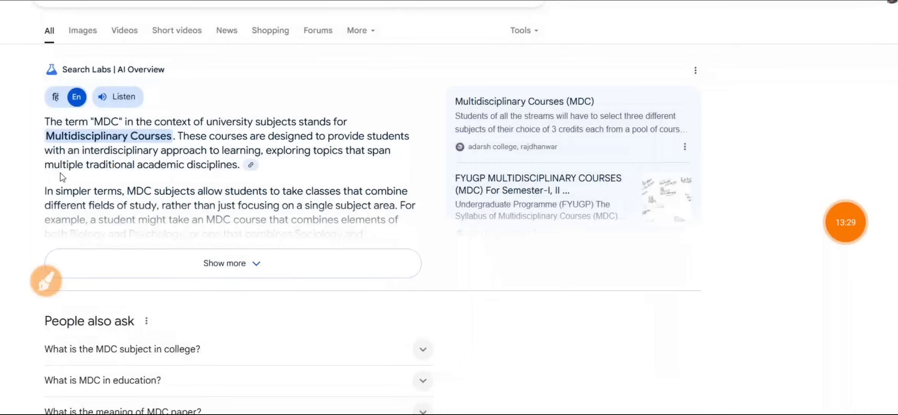
- Mark "Multidisciplinary Courses" in the English AI overview and clear the marking
{"action": "left_click", "coordinate": [45, 282]}
{"action": "mouse_move", "coordinate": [101, 113]}
{"action": "left_mouse_down"}
{"action": "mouse_move", "coordinate": [220, 115]}
{"action": "mouse_move", "coordinate": [189, 105]}
{"action": "mouse_move", "coordinate": [134, 116]}
{"action": "left_mouse_up"}
{"action": "left_click", "coordinate": [851, 396]}
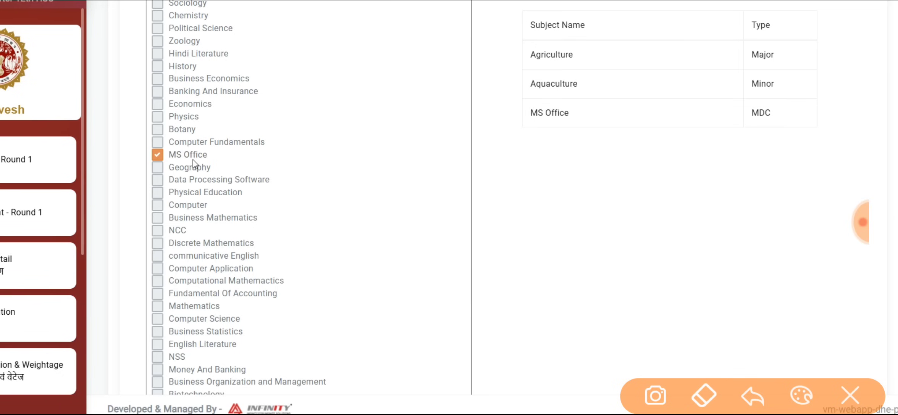
- Circle the ticked MS Office entry in the MDC list and clear the marking
{"action": "left_click_drag", "start_coordinate": [240, 151], "coordinate": [155, 148]}
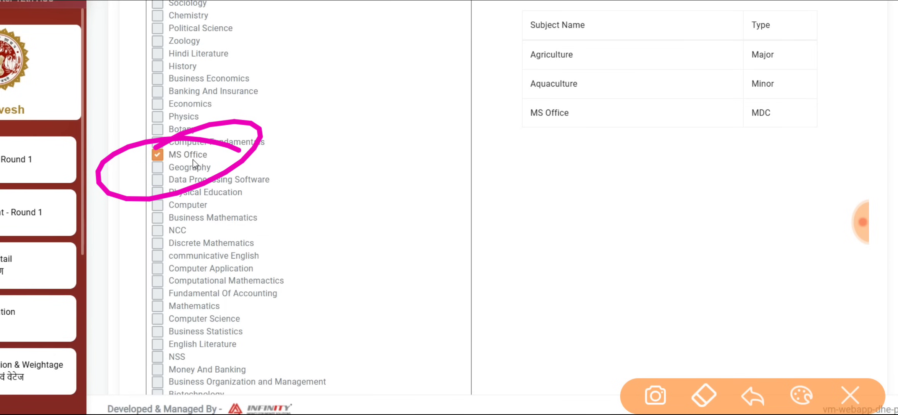
{"action": "left_click", "coordinate": [850, 396]}
{"action": "left_click", "coordinate": [861, 223]}
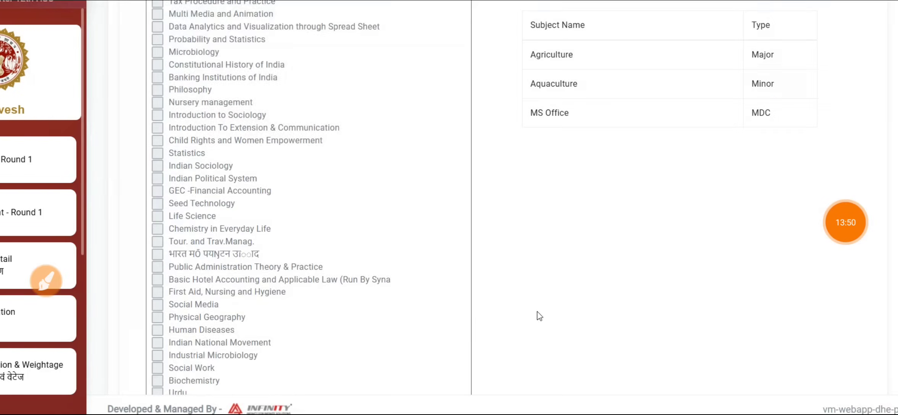
- Write "PCM" next to the Vocational subject list, circle its letters, and underline the note
{"action": "scroll", "coordinate": [539, 316], "scroll_direction": "down", "scroll_amount": 20}
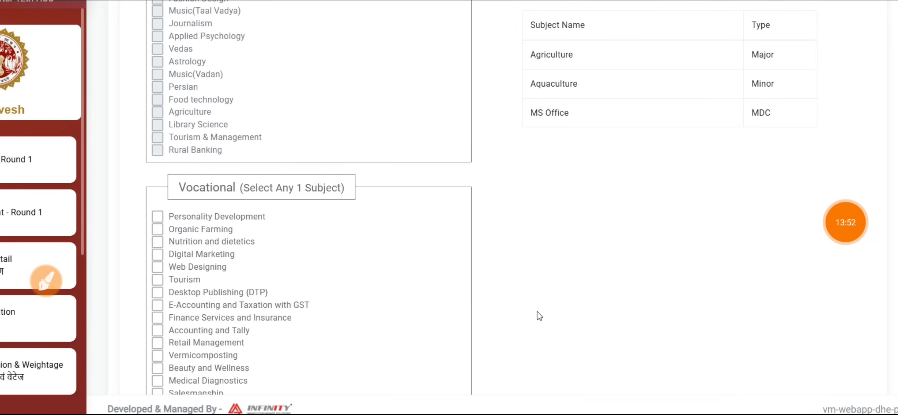
{"action": "scroll", "coordinate": [540, 317], "scroll_direction": "down", "scroll_amount": 3}
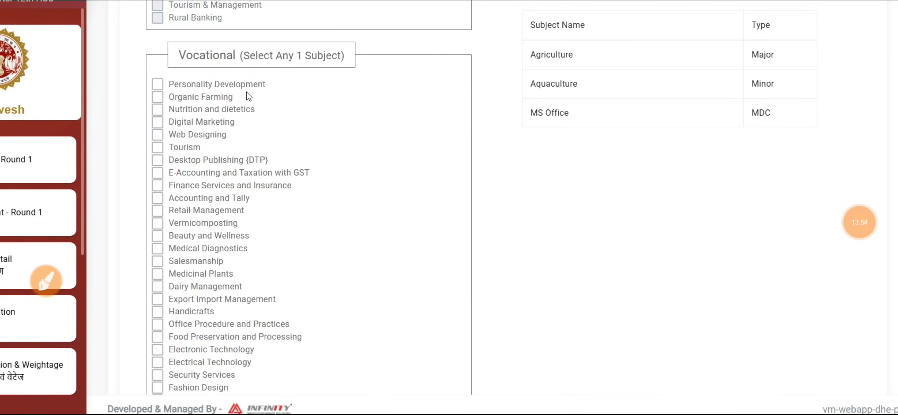
{"action": "left_click", "coordinate": [845, 222]}
{"action": "left_click", "coordinate": [828, 156]}
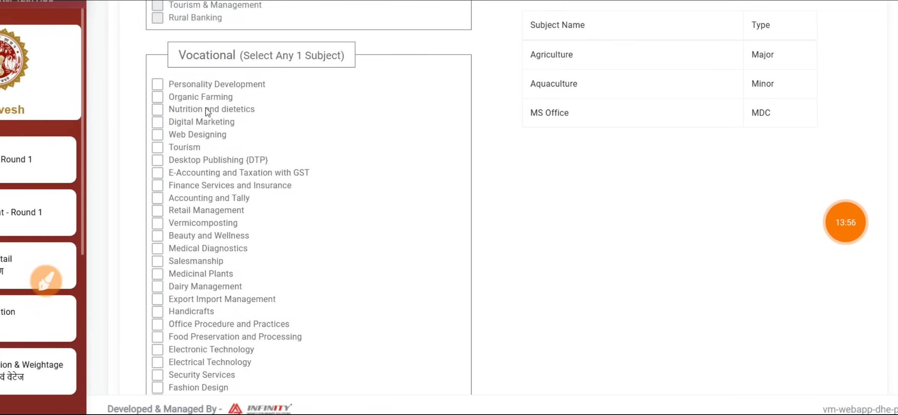
{"action": "left_click", "coordinate": [46, 281]}
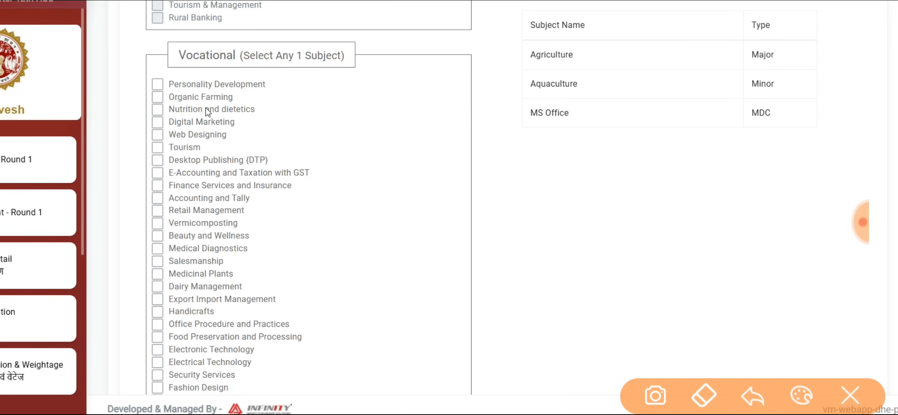
{"action": "left_click_drag", "start_coordinate": [613, 123], "coordinate": [619, 152]}
{"action": "mouse_move", "coordinate": [682, 101]}
{"action": "left_mouse_down"}
{"action": "mouse_move", "coordinate": [690, 127]}
{"action": "mouse_move", "coordinate": [754, 82]}
{"action": "mouse_move", "coordinate": [756, 101]}
{"action": "left_mouse_up"}
{"action": "left_click_drag", "start_coordinate": [604, 192], "coordinate": [774, 113]}
{"action": "mouse_move", "coordinate": [606, 100]}
{"action": "left_mouse_down"}
{"action": "mouse_move", "coordinate": [644, 114]}
{"action": "mouse_move", "coordinate": [699, 87]}
{"action": "mouse_move", "coordinate": [728, 57]}
{"action": "left_mouse_up"}
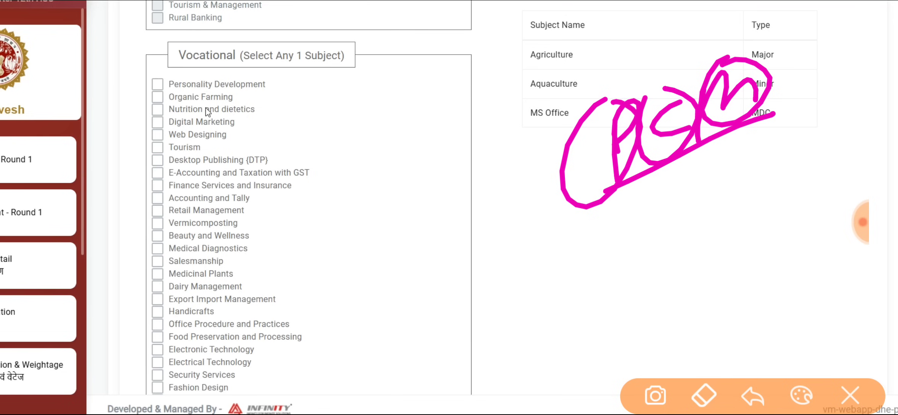
- Write the Hindi word "व्यवसायिक" with its headline stroke below the "PCM" note
{"action": "mouse_move", "coordinate": [574, 241]}
{"action": "left_mouse_down"}
{"action": "mouse_move", "coordinate": [551, 264]}
{"action": "mouse_move", "coordinate": [588, 262]}
{"action": "left_mouse_up"}
{"action": "mouse_move", "coordinate": [587, 240]}
{"action": "left_mouse_down"}
{"action": "mouse_move", "coordinate": [621, 221]}
{"action": "mouse_move", "coordinate": [632, 253]}
{"action": "left_mouse_up"}
{"action": "left_click_drag", "start_coordinate": [666, 207], "coordinate": [675, 233]}
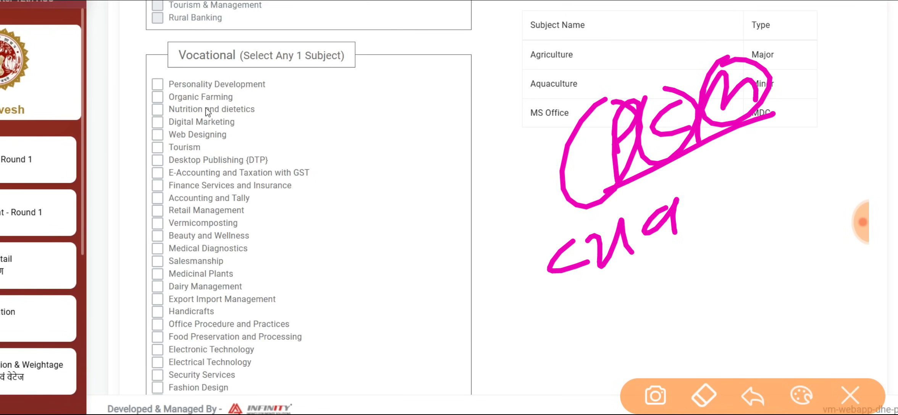
{"action": "left_click_drag", "start_coordinate": [700, 185], "coordinate": [713, 216]}
{"action": "left_click_drag", "start_coordinate": [728, 185], "coordinate": [727, 217]}
{"action": "mouse_move", "coordinate": [743, 173]}
{"action": "left_mouse_down"}
{"action": "mouse_move", "coordinate": [743, 212]}
{"action": "mouse_move", "coordinate": [757, 200]}
{"action": "left_mouse_up"}
{"action": "left_click_drag", "start_coordinate": [766, 172], "coordinate": [795, 198]}
{"action": "left_click_drag", "start_coordinate": [751, 160], "coordinate": [788, 152]}
{"action": "mouse_move", "coordinate": [798, 179]}
{"action": "left_mouse_down"}
{"action": "mouse_move", "coordinate": [823, 168]}
{"action": "mouse_move", "coordinate": [832, 207]}
{"action": "left_mouse_up"}
{"action": "left_click_drag", "start_coordinate": [564, 228], "coordinate": [851, 161]}
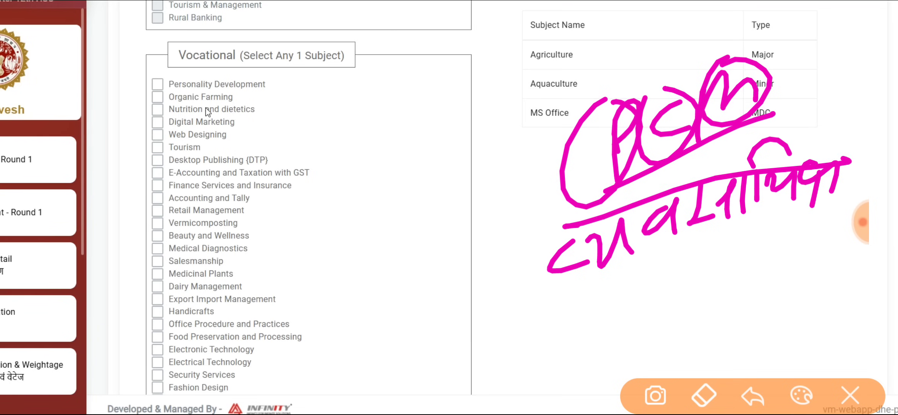
- Circle example subjects in the Vocational list, including Web Designing and Tourism, and clear the markings
{"action": "mouse_move", "coordinate": [278, 116]}
{"action": "left_mouse_down"}
{"action": "mouse_move", "coordinate": [153, 164]}
{"action": "mouse_move", "coordinate": [194, 110]}
{"action": "left_mouse_up"}
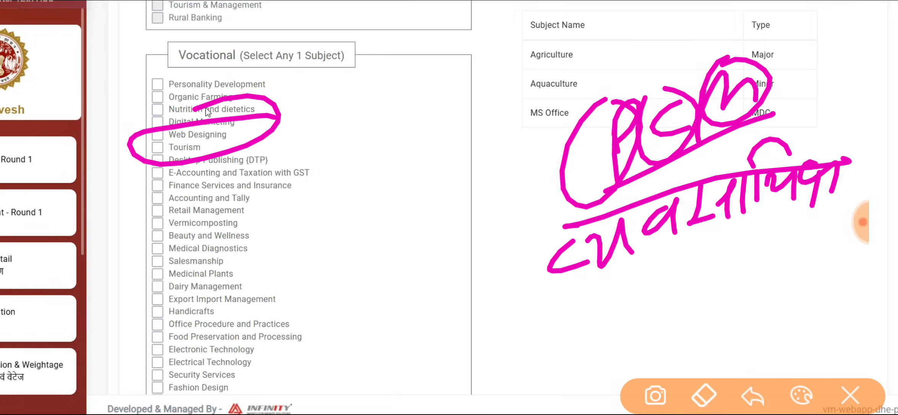
{"action": "mouse_move", "coordinate": [294, 234]}
{"action": "left_mouse_down"}
{"action": "mouse_move", "coordinate": [151, 241]}
{"action": "mouse_move", "coordinate": [227, 212]}
{"action": "left_mouse_up"}
{"action": "mouse_move", "coordinate": [264, 274]}
{"action": "left_mouse_down"}
{"action": "mouse_move", "coordinate": [172, 270]}
{"action": "mouse_move", "coordinate": [211, 263]}
{"action": "left_mouse_up"}
{"action": "mouse_move", "coordinate": [319, 322]}
{"action": "left_mouse_down"}
{"action": "mouse_move", "coordinate": [239, 320]}
{"action": "mouse_move", "coordinate": [283, 308]}
{"action": "left_mouse_up"}
{"action": "mouse_move", "coordinate": [254, 93]}
{"action": "left_mouse_down"}
{"action": "mouse_move", "coordinate": [300, 75]}
{"action": "mouse_move", "coordinate": [273, 390]}
{"action": "mouse_move", "coordinate": [191, 66]}
{"action": "mouse_move", "coordinate": [306, 100]}
{"action": "left_mouse_up"}
{"action": "left_click", "coordinate": [850, 396]}
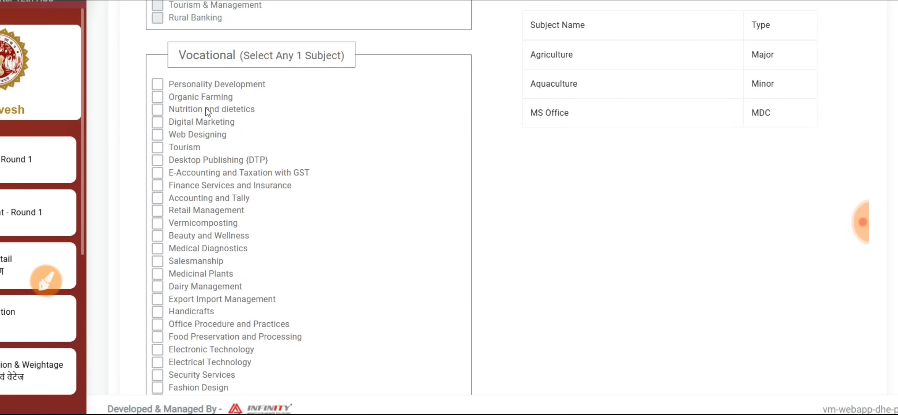
- Write "Frien" by hand across the selected-subjects table and clear the note
{"action": "left_click", "coordinate": [46, 281]}
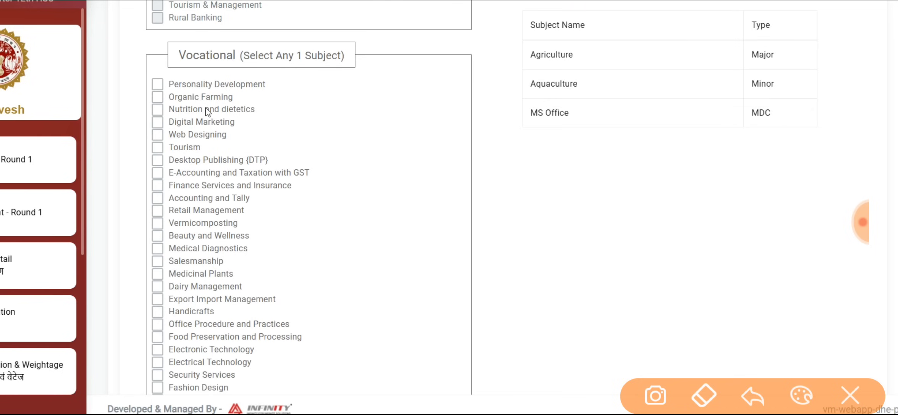
{"action": "left_click_drag", "start_coordinate": [612, 101], "coordinate": [615, 150]}
{"action": "left_click_drag", "start_coordinate": [613, 92], "coordinate": [627, 91]}
{"action": "left_click_drag", "start_coordinate": [613, 105], "coordinate": [626, 101]}
{"action": "left_click_drag", "start_coordinate": [613, 134], "coordinate": [654, 113]}
{"action": "mouse_move", "coordinate": [667, 98]}
{"action": "left_mouse_down"}
{"action": "mouse_move", "coordinate": [669, 126]}
{"action": "mouse_move", "coordinate": [699, 112]}
{"action": "left_mouse_up"}
{"action": "left_click", "coordinate": [678, 82]}
{"action": "mouse_move", "coordinate": [724, 80]}
{"action": "left_mouse_down"}
{"action": "mouse_move", "coordinate": [723, 95]}
{"action": "mouse_move", "coordinate": [763, 84]}
{"action": "left_mouse_up"}
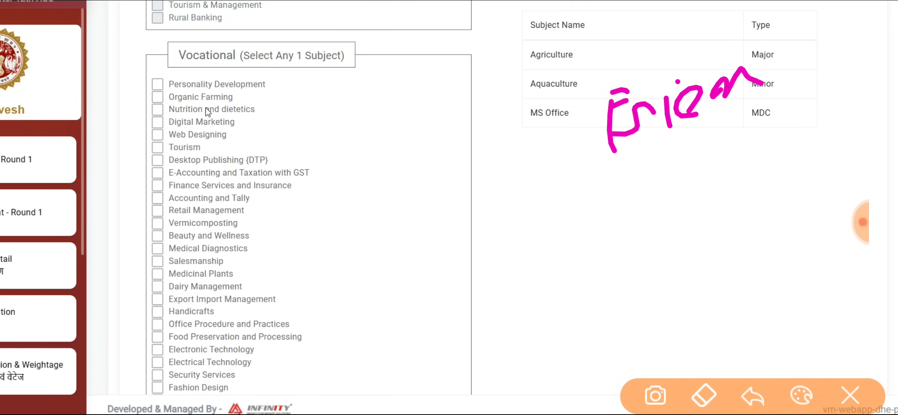
{"action": "left_click", "coordinate": [851, 396]}
{"action": "left_click", "coordinate": [862, 222]}
{"action": "left_click", "coordinate": [828, 157]}
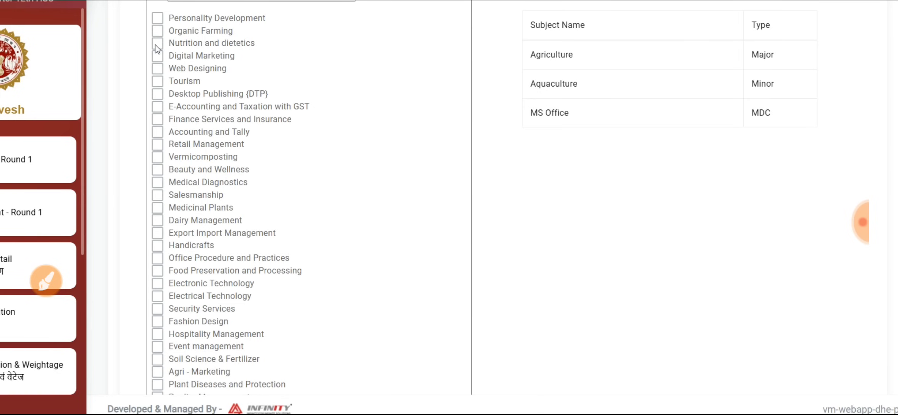
- Try Nutrition and dietetics and Web Designing as the Vocational subject, unticking each one
{"action": "left_click", "coordinate": [169, 44]}
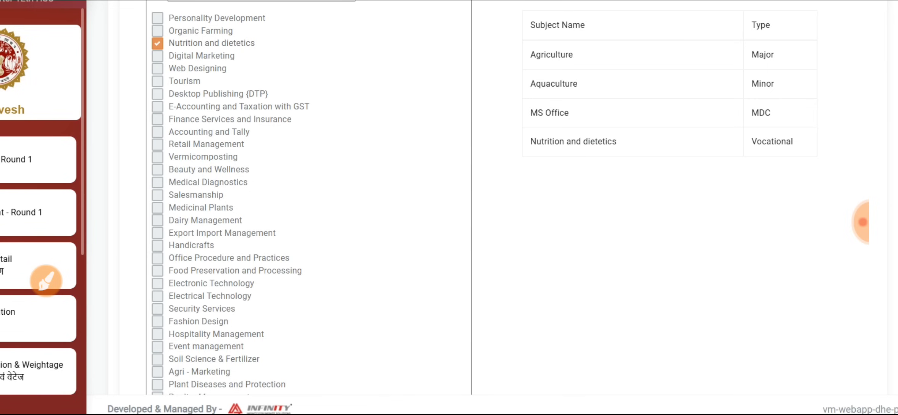
{"action": "left_click", "coordinate": [195, 37]}
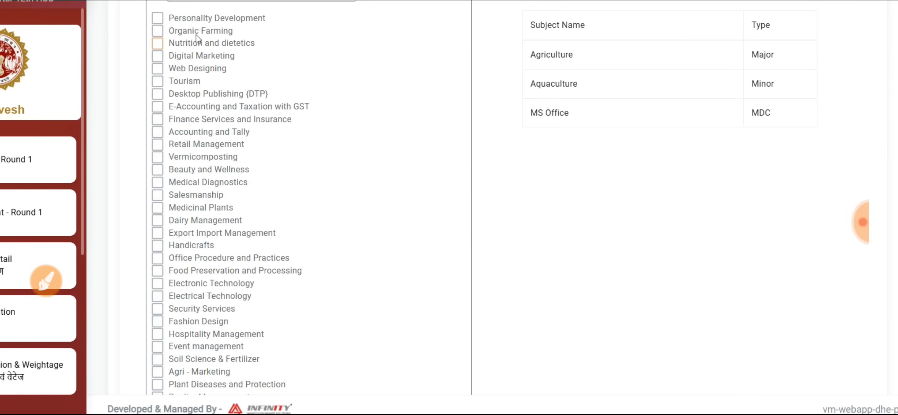
{"action": "left_click", "coordinate": [161, 70]}
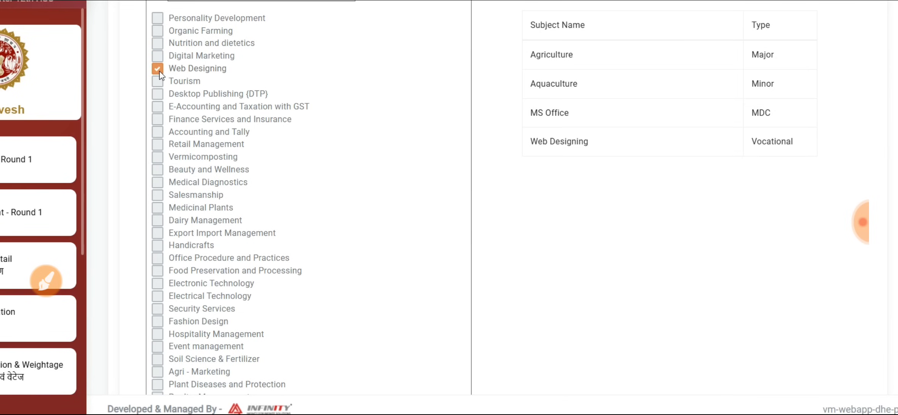
{"action": "left_click", "coordinate": [160, 71]}
- Circle the whole PW/Ap/CE subject list and draw an arrow pointing out from its right side
{"action": "scroll", "coordinate": [416, 189], "scroll_direction": "down", "scroll_amount": 1}
{"action": "scroll", "coordinate": [416, 189], "scroll_direction": "down", "scroll_amount": 8}
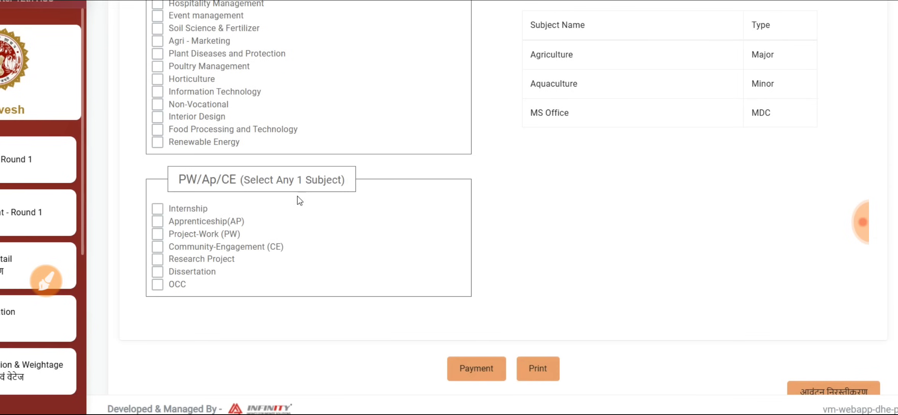
{"action": "left_click", "coordinate": [861, 222]}
{"action": "left_click", "coordinate": [414, 194]}
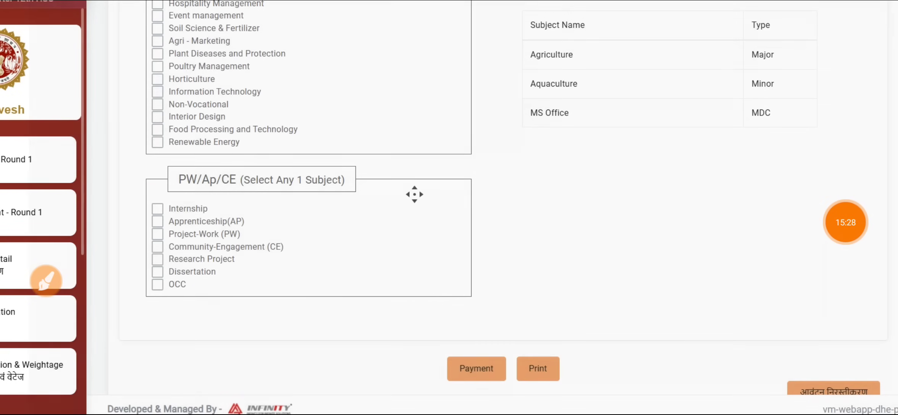
{"action": "left_click", "coordinate": [46, 281]}
{"action": "mouse_move", "coordinate": [255, 151]}
{"action": "left_mouse_down"}
{"action": "mouse_move", "coordinate": [147, 258]}
{"action": "mouse_move", "coordinate": [451, 297]}
{"action": "mouse_move", "coordinate": [298, 142]}
{"action": "mouse_move", "coordinate": [233, 151]}
{"action": "left_mouse_up"}
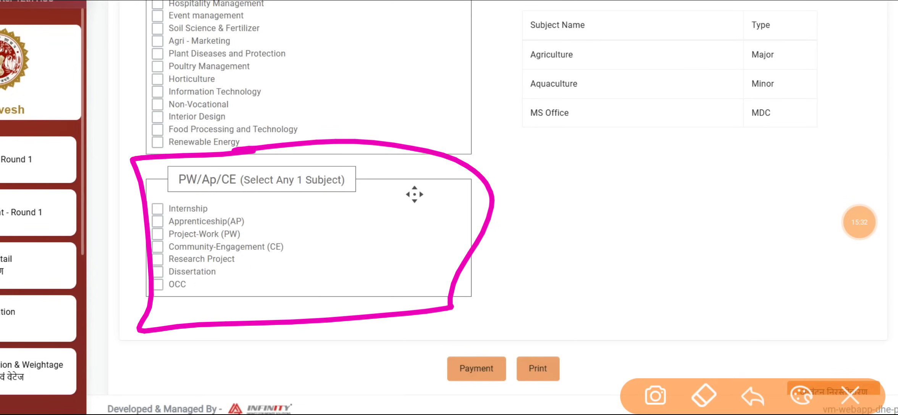
{"action": "left_click_drag", "start_coordinate": [453, 231], "coordinate": [513, 204]}
{"action": "left_click_drag", "start_coordinate": [477, 199], "coordinate": [501, 235]}
- Write "Subject" beside the arrow from the PW/Ap/CE list
{"action": "mouse_move", "coordinate": [573, 186]}
{"action": "left_mouse_down"}
{"action": "mouse_move", "coordinate": [539, 228]}
{"action": "mouse_move", "coordinate": [596, 209]}
{"action": "left_mouse_up"}
{"action": "left_click_drag", "start_coordinate": [606, 150], "coordinate": [615, 215]}
{"action": "mouse_move", "coordinate": [634, 176]}
{"action": "left_mouse_down"}
{"action": "mouse_move", "coordinate": [658, 200]}
{"action": "mouse_move", "coordinate": [641, 197]}
{"action": "left_mouse_up"}
{"action": "left_click_drag", "start_coordinate": [683, 164], "coordinate": [696, 175]}
{"action": "left_click_drag", "start_coordinate": [717, 133], "coordinate": [700, 177]}
{"action": "left_click_drag", "start_coordinate": [702, 170], "coordinate": [750, 144]}
- Write "Project" below the "Subject" note, underline it, and clear all markings
{"action": "left_click_drag", "start_coordinate": [546, 263], "coordinate": [553, 331]}
{"action": "left_click_drag", "start_coordinate": [544, 265], "coordinate": [558, 321]}
{"action": "left_click_drag", "start_coordinate": [615, 264], "coordinate": [611, 263]}
{"action": "mouse_move", "coordinate": [637, 268]}
{"action": "left_mouse_down"}
{"action": "mouse_move", "coordinate": [652, 255]}
{"action": "mouse_move", "coordinate": [644, 294]}
{"action": "left_mouse_up"}
{"action": "mouse_move", "coordinate": [683, 240]}
{"action": "left_mouse_down"}
{"action": "mouse_move", "coordinate": [672, 259]}
{"action": "mouse_move", "coordinate": [698, 267]}
{"action": "left_mouse_up"}
{"action": "left_click_drag", "start_coordinate": [713, 221], "coordinate": [713, 260]}
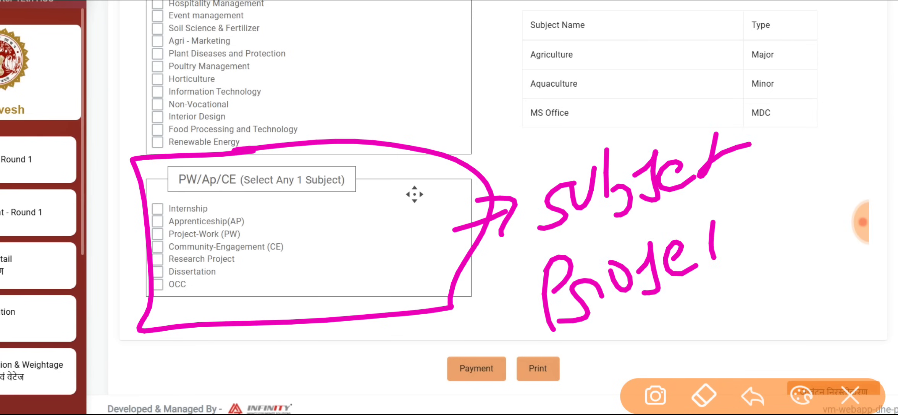
{"action": "left_click_drag", "start_coordinate": [727, 227], "coordinate": [743, 243]}
{"action": "left_click_drag", "start_coordinate": [760, 201], "coordinate": [744, 246]}
{"action": "left_click_drag", "start_coordinate": [748, 239], "coordinate": [794, 208]}
{"action": "left_click_drag", "start_coordinate": [615, 340], "coordinate": [810, 245]}
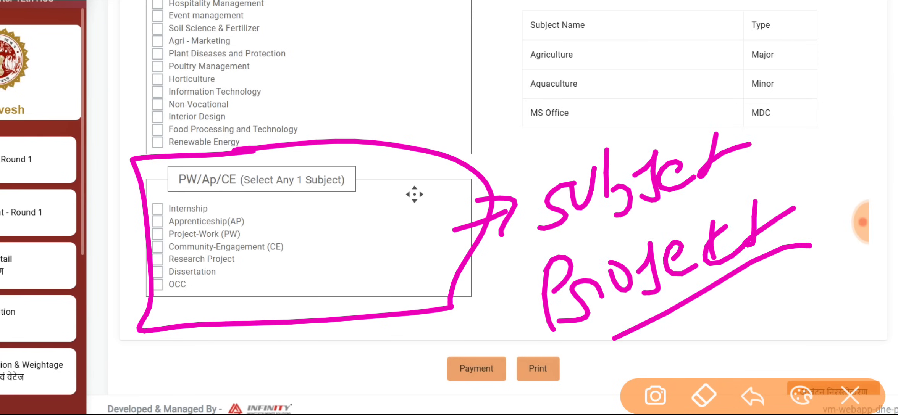
{"action": "left_click", "coordinate": [850, 396]}
- Circle the PW/Ap/CE options, the selected-subjects table and the Payment option, and clear the markings
{"action": "left_click", "coordinate": [46, 281]}
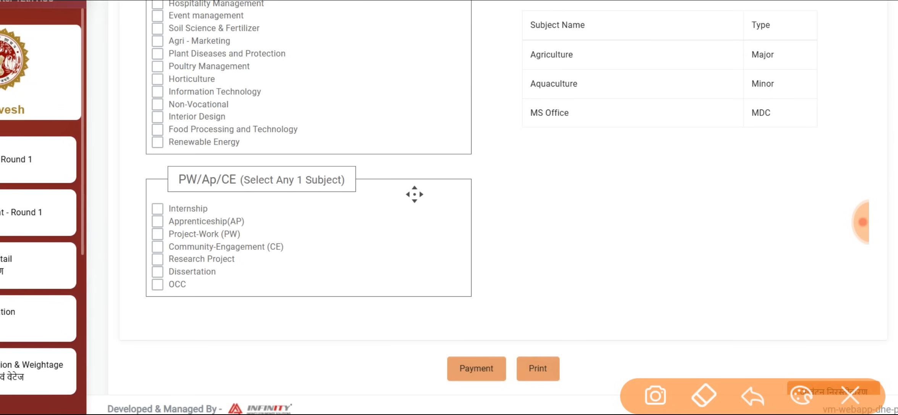
{"action": "mouse_move", "coordinate": [250, 194]}
{"action": "left_mouse_down"}
{"action": "mouse_move", "coordinate": [170, 191]}
{"action": "mouse_move", "coordinate": [330, 301]}
{"action": "mouse_move", "coordinate": [181, 194]}
{"action": "left_mouse_up"}
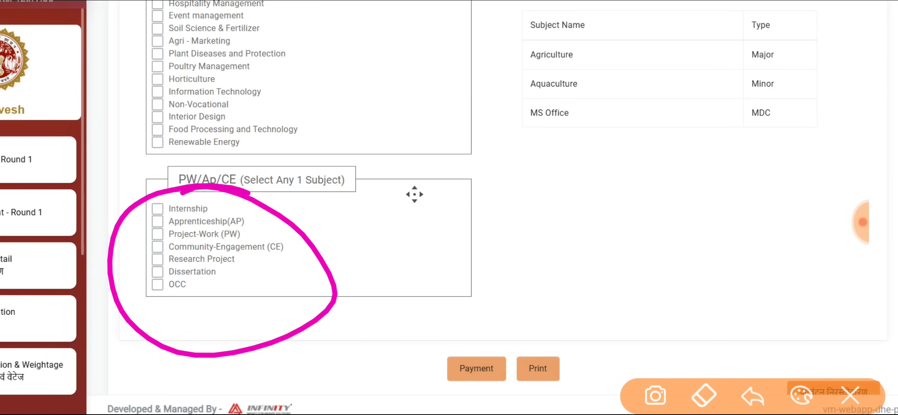
{"action": "mouse_move", "coordinate": [547, 164]}
{"action": "left_mouse_down"}
{"action": "mouse_move", "coordinate": [764, 145]}
{"action": "mouse_move", "coordinate": [767, 55]}
{"action": "mouse_move", "coordinate": [578, 38]}
{"action": "mouse_move", "coordinate": [764, 144]}
{"action": "left_mouse_up"}
{"action": "left_click_drag", "start_coordinate": [760, 87], "coordinate": [776, 140]}
{"action": "mouse_move", "coordinate": [481, 339]}
{"action": "left_mouse_down"}
{"action": "mouse_move", "coordinate": [523, 365]}
{"action": "mouse_move", "coordinate": [457, 333]}
{"action": "left_mouse_up"}
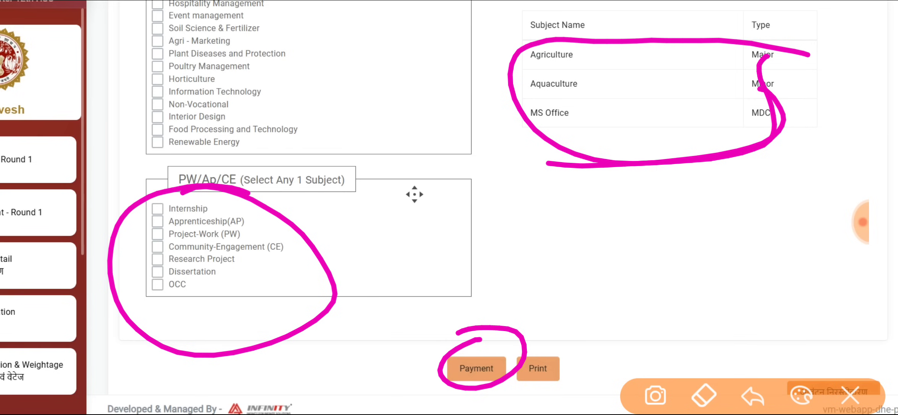
{"action": "left_click", "coordinate": [851, 396]}
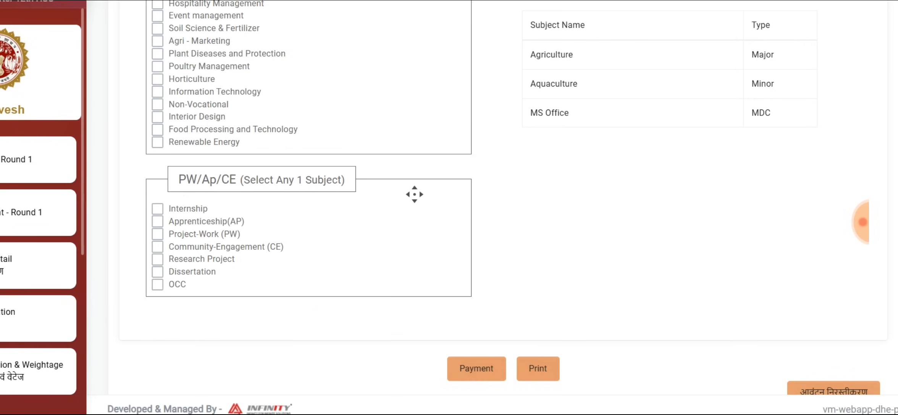
{"action": "left_click", "coordinate": [863, 223]}
{"action": "left_click", "coordinate": [785, 194]}
{"action": "left_click", "coordinate": [846, 223]}
{"action": "left_click", "coordinate": [786, 194]}
{"action": "left_click", "coordinate": [846, 222]}
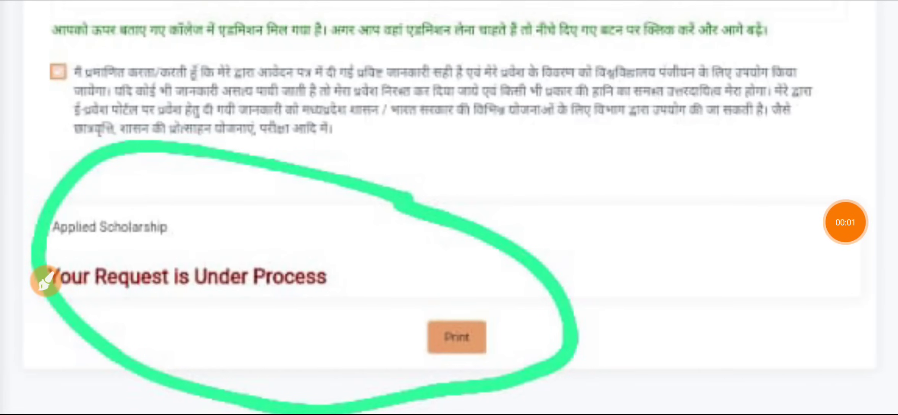
- Circle the "Your Request is Under Process" scholarship message and clear the marking
{"action": "left_click", "coordinate": [46, 281]}
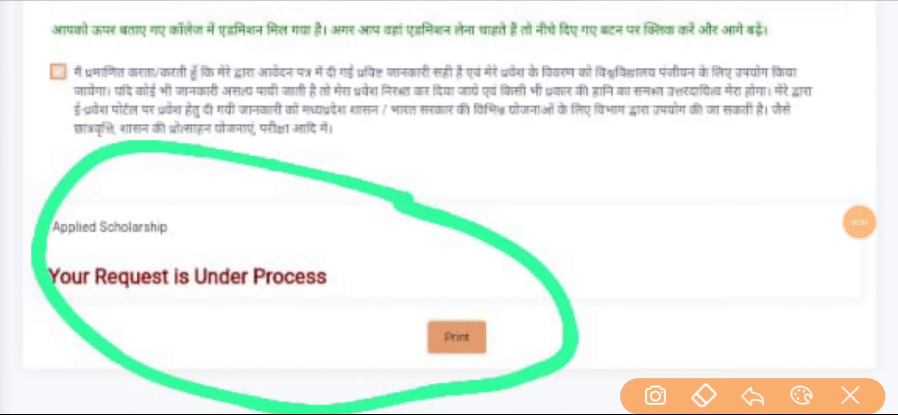
{"action": "mouse_move", "coordinate": [136, 199]}
{"action": "left_mouse_down"}
{"action": "mouse_move", "coordinate": [250, 216]}
{"action": "mouse_move", "coordinate": [43, 270]}
{"action": "mouse_move", "coordinate": [297, 240]}
{"action": "mouse_move", "coordinate": [190, 221]}
{"action": "left_mouse_up"}
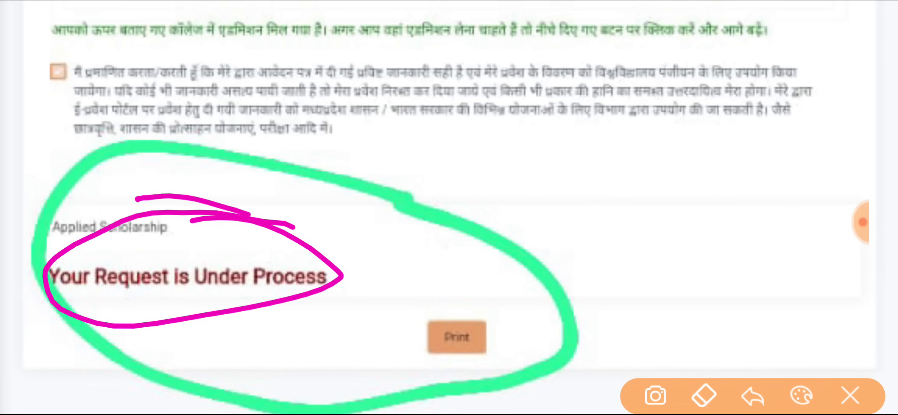
{"action": "left_click", "coordinate": [850, 396]}
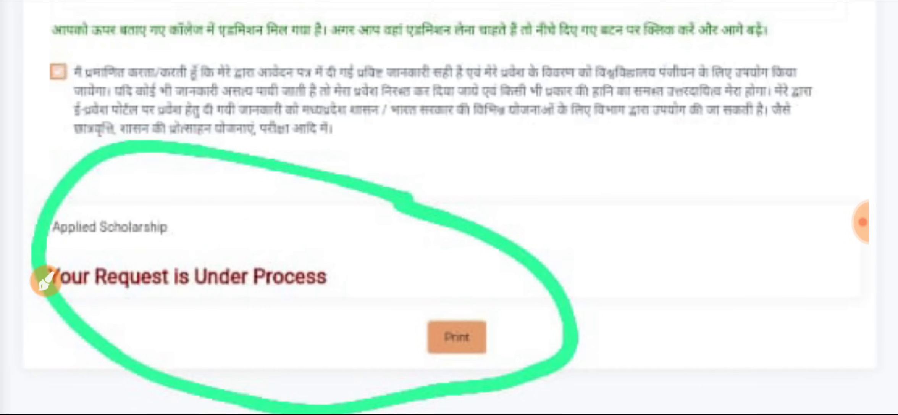
{"action": "left_click", "coordinate": [861, 222]}
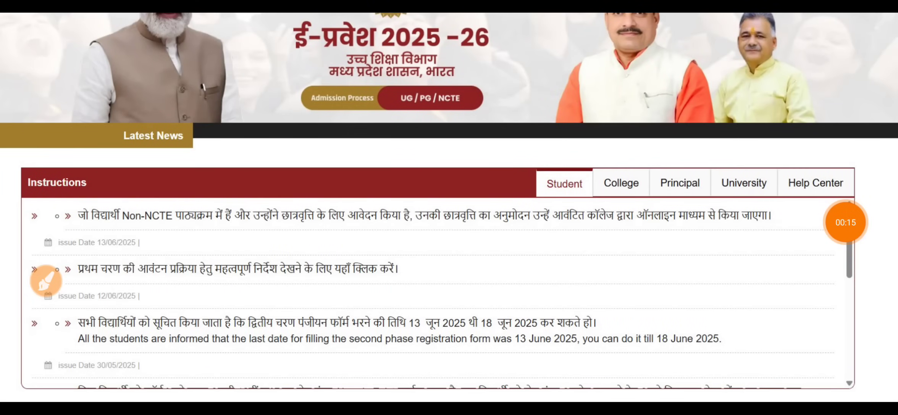
- Circle the Non-NCTE scholarship instruction, write "UG, PG" below it, underline the scholarship application wording, and clear the markings
{"action": "left_click", "coordinate": [45, 281]}
{"action": "mouse_move", "coordinate": [235, 179]}
{"action": "left_mouse_down"}
{"action": "mouse_move", "coordinate": [105, 176]}
{"action": "mouse_move", "coordinate": [92, 241]}
{"action": "mouse_move", "coordinate": [541, 248]}
{"action": "mouse_move", "coordinate": [852, 236]}
{"action": "mouse_move", "coordinate": [382, 147]}
{"action": "mouse_move", "coordinate": [210, 167]}
{"action": "left_mouse_up"}
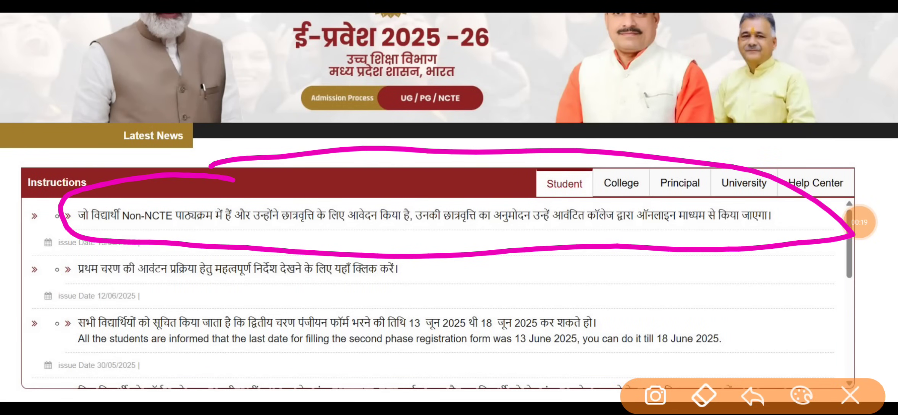
{"action": "left_click_drag", "start_coordinate": [260, 292], "coordinate": [288, 290]}
{"action": "left_click_drag", "start_coordinate": [320, 279], "coordinate": [317, 345]}
{"action": "left_click_drag", "start_coordinate": [355, 296], "coordinate": [353, 327]}
{"action": "mouse_move", "coordinate": [363, 330]}
{"action": "left_mouse_down"}
{"action": "mouse_move", "coordinate": [373, 272]}
{"action": "mouse_move", "coordinate": [371, 302]}
{"action": "left_mouse_up"}
{"action": "left_click_drag", "start_coordinate": [392, 273], "coordinate": [456, 301]}
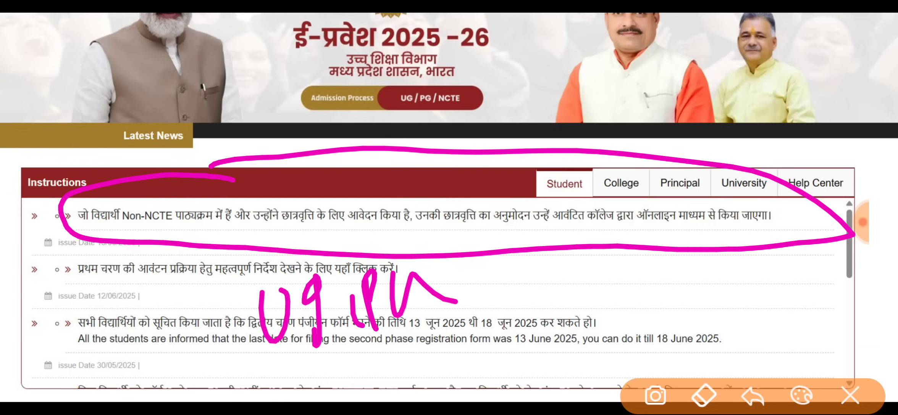
{"action": "left_click_drag", "start_coordinate": [358, 229], "coordinate": [461, 227]}
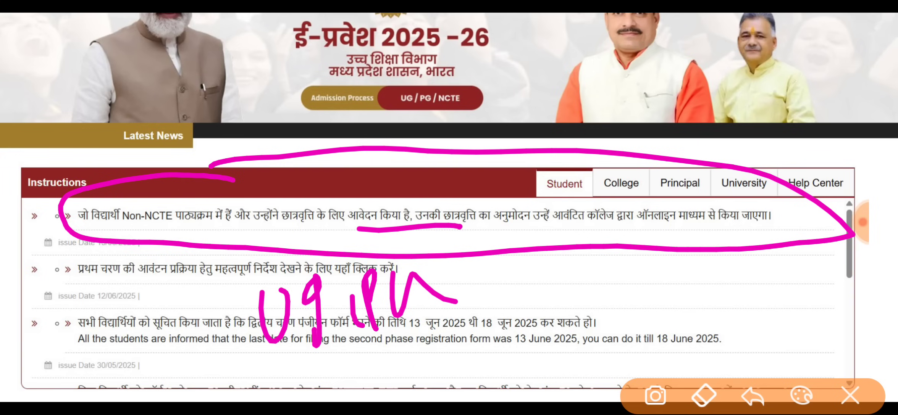
{"action": "left_click", "coordinate": [851, 395]}
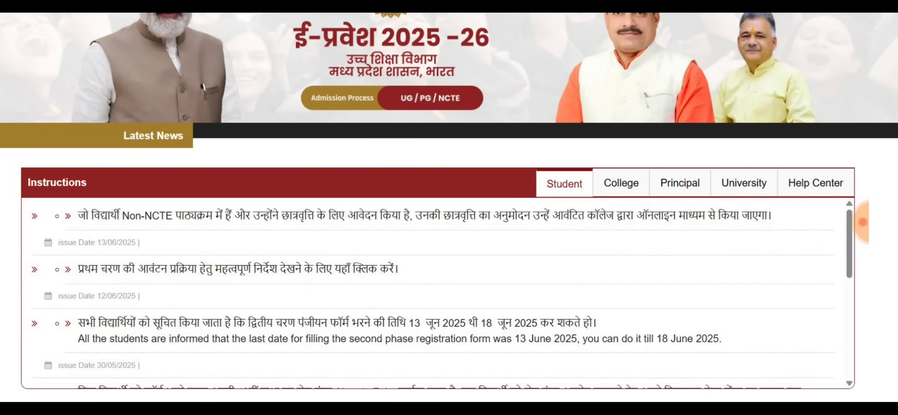
{"action": "left_click", "coordinate": [862, 221]}
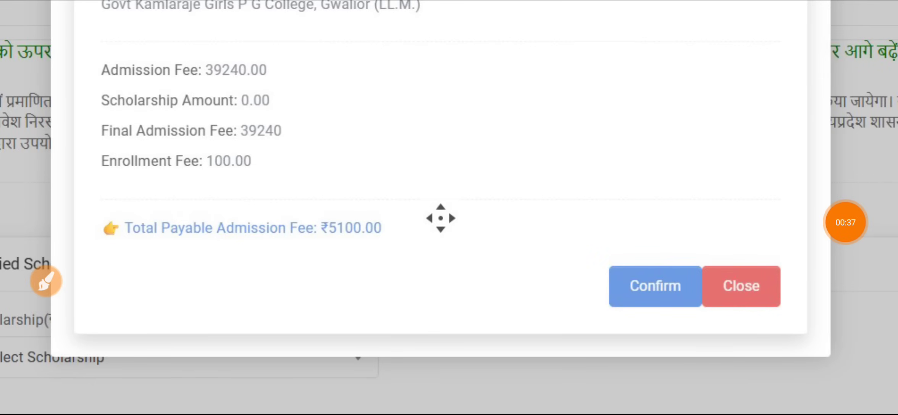
- Circle the Admission Fee line in the fee summary and clear the marking
{"action": "left_click", "coordinate": [46, 282]}
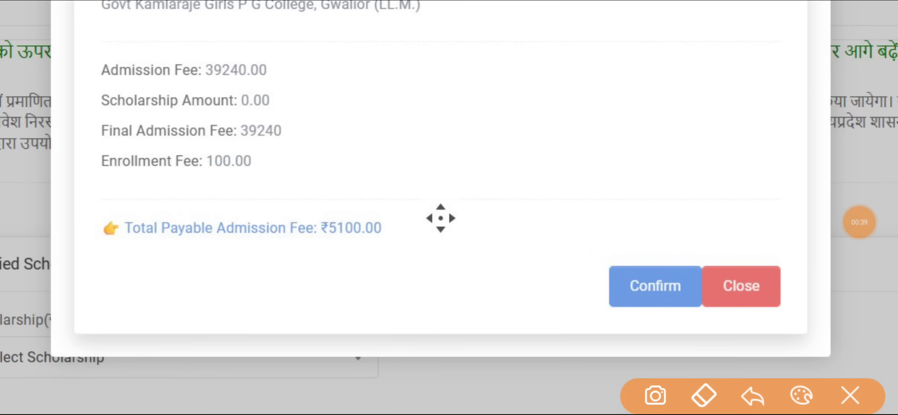
{"action": "mouse_move", "coordinate": [285, 55]}
{"action": "left_mouse_down"}
{"action": "mouse_move", "coordinate": [149, 49]}
{"action": "mouse_move", "coordinate": [99, 87]}
{"action": "mouse_move", "coordinate": [237, 62]}
{"action": "left_mouse_up"}
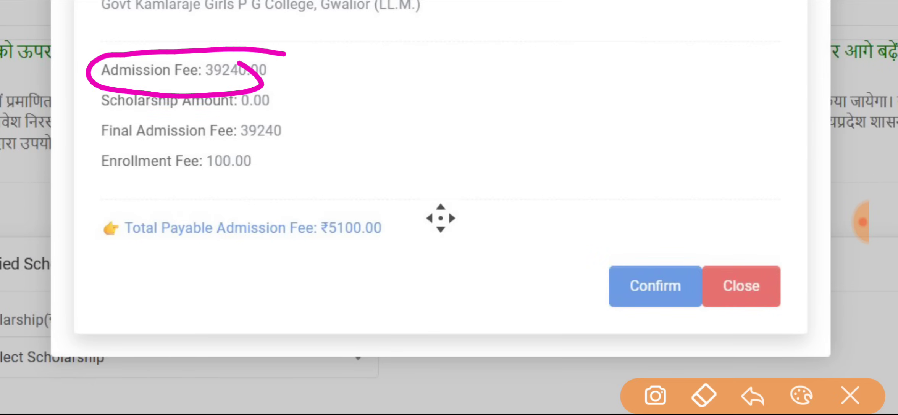
{"action": "left_click", "coordinate": [851, 396]}
- Circle the scholarship amount, final admission fee, enrollment fee and total payable fee, and clear the markings
{"action": "left_click_drag", "start_coordinate": [440, 219], "coordinate": [445, 187]}
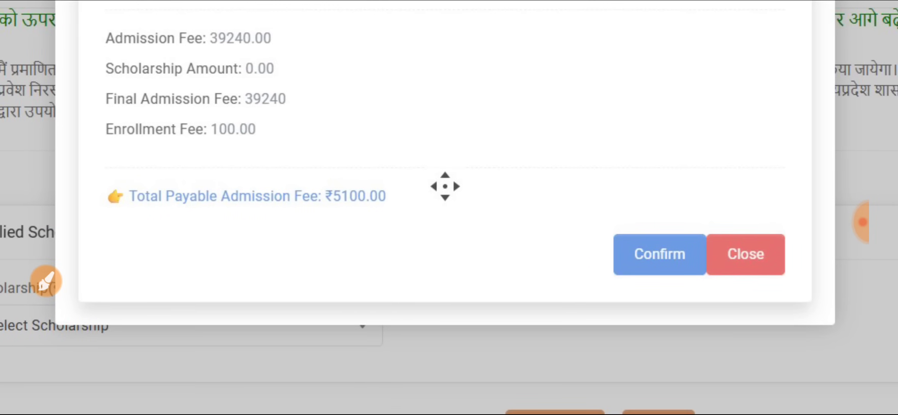
{"action": "left_click", "coordinate": [46, 281]}
{"action": "mouse_move", "coordinate": [300, 62]}
{"action": "left_mouse_down"}
{"action": "mouse_move", "coordinate": [153, 54]}
{"action": "mouse_move", "coordinate": [120, 80]}
{"action": "mouse_move", "coordinate": [301, 63]}
{"action": "mouse_move", "coordinate": [268, 52]}
{"action": "left_mouse_up"}
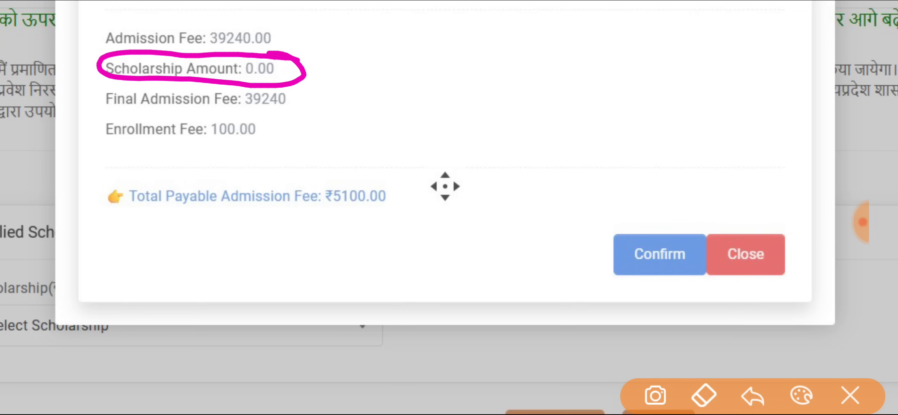
{"action": "mouse_move", "coordinate": [320, 84]}
{"action": "left_mouse_down"}
{"action": "mouse_move", "coordinate": [249, 84]}
{"action": "mouse_move", "coordinate": [274, 80]}
{"action": "left_mouse_up"}
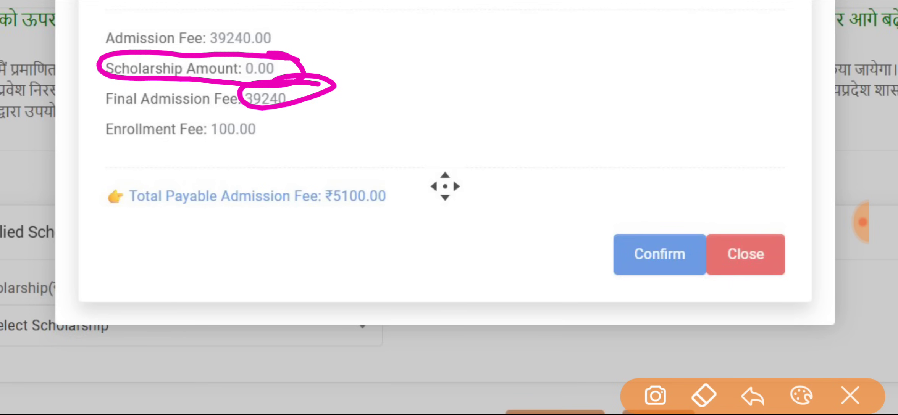
{"action": "left_click_drag", "start_coordinate": [285, 114], "coordinate": [213, 111]}
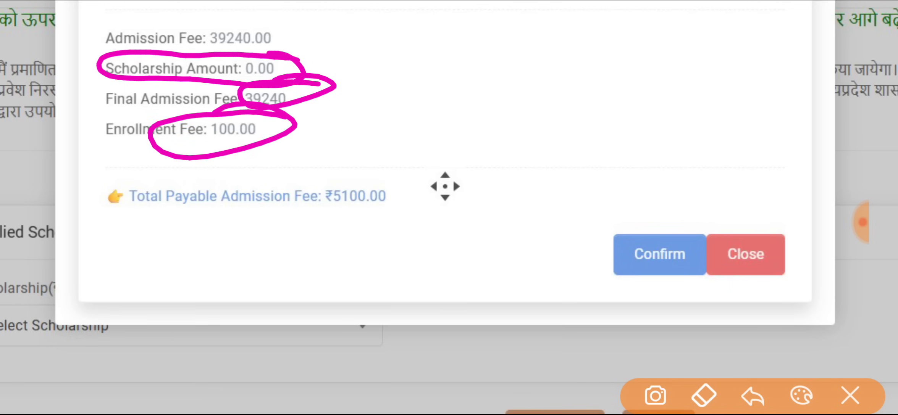
{"action": "mouse_move", "coordinate": [377, 170]}
{"action": "left_mouse_down"}
{"action": "mouse_move", "coordinate": [319, 227]}
{"action": "mouse_move", "coordinate": [325, 176]}
{"action": "left_mouse_up"}
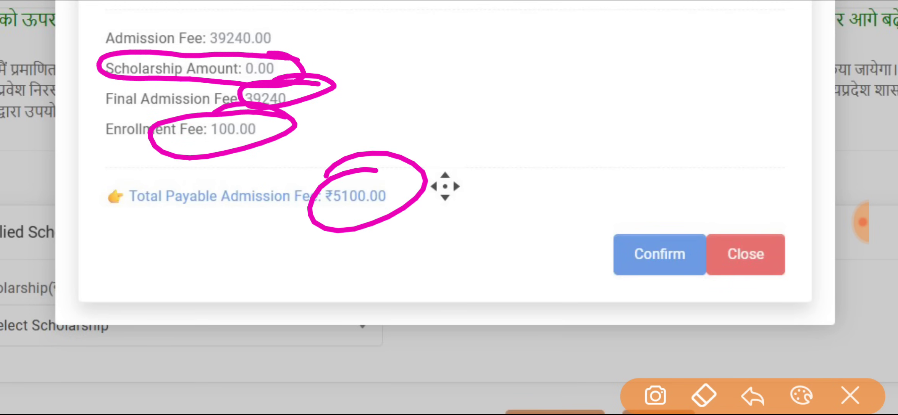
{"action": "left_click", "coordinate": [850, 396]}
- Underline the Admission Fee, circle the total payable amount, and draw an arrow from the Admission Fee into the blank area
{"action": "left_click", "coordinate": [45, 281]}
{"action": "left_click_drag", "start_coordinate": [188, 58], "coordinate": [285, 45]}
{"action": "mouse_move", "coordinate": [363, 171]}
{"action": "left_mouse_down"}
{"action": "mouse_move", "coordinate": [414, 182]}
{"action": "mouse_move", "coordinate": [326, 176]}
{"action": "left_mouse_up"}
{"action": "left_click_drag", "start_coordinate": [260, 50], "coordinate": [466, 74]}
{"action": "mouse_move", "coordinate": [436, 63]}
{"action": "left_mouse_down"}
{"action": "mouse_move", "coordinate": [464, 74]}
{"action": "mouse_move", "coordinate": [439, 112]}
{"action": "left_mouse_up"}
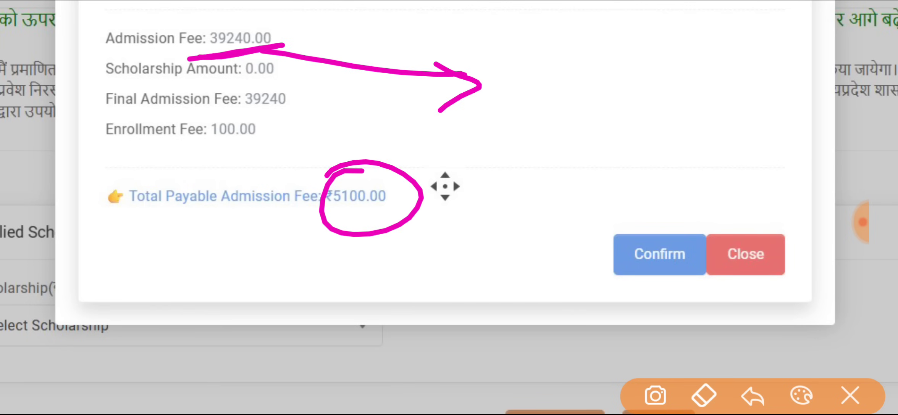
- Write "5000" at the arrow's tip, box it, and add a second underline
{"action": "left_click", "coordinate": [571, 68]}
{"action": "mouse_move", "coordinate": [572, 88]}
{"action": "left_mouse_down"}
{"action": "mouse_move", "coordinate": [561, 113]}
{"action": "mouse_move", "coordinate": [533, 134]}
{"action": "left_mouse_up"}
{"action": "mouse_move", "coordinate": [575, 92]}
{"action": "left_mouse_down"}
{"action": "mouse_move", "coordinate": [597, 96]}
{"action": "mouse_move", "coordinate": [573, 86]}
{"action": "left_mouse_up"}
{"action": "left_click_drag", "start_coordinate": [625, 78], "coordinate": [651, 77]}
{"action": "left_click_drag", "start_coordinate": [515, 162], "coordinate": [703, 101]}
{"action": "left_click_drag", "start_coordinate": [534, 166], "coordinate": [670, 120]}
{"action": "mouse_move", "coordinate": [538, 187]}
{"action": "left_mouse_down"}
{"action": "mouse_move", "coordinate": [640, 43]}
{"action": "mouse_move", "coordinate": [692, 102]}
{"action": "left_mouse_up"}
{"action": "left_click_drag", "start_coordinate": [680, 114], "coordinate": [705, 113]}
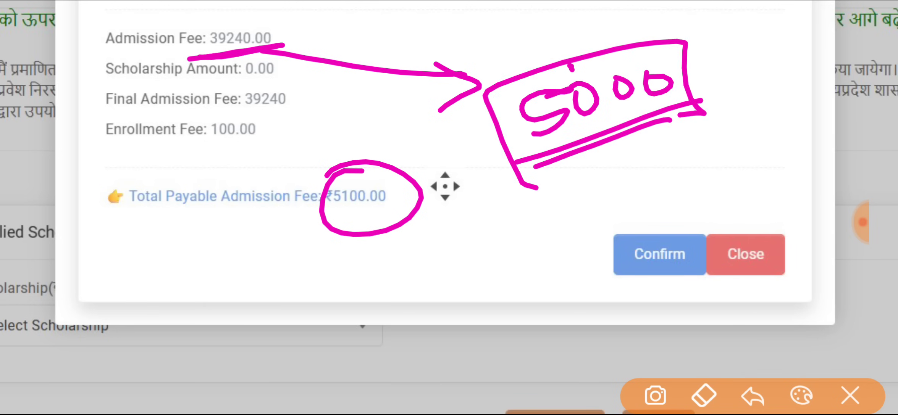
- Write "+E" beside the boxed amount, write, circle and double-underline a second "5000" below, and clear the markings
{"action": "left_click_drag", "start_coordinate": [719, 82], "coordinate": [752, 69]}
{"action": "left_click_drag", "start_coordinate": [737, 54], "coordinate": [741, 104]}
{"action": "mouse_move", "coordinate": [791, 78]}
{"action": "left_mouse_down"}
{"action": "mouse_move", "coordinate": [772, 61]}
{"action": "mouse_move", "coordinate": [796, 52]}
{"action": "left_mouse_up"}
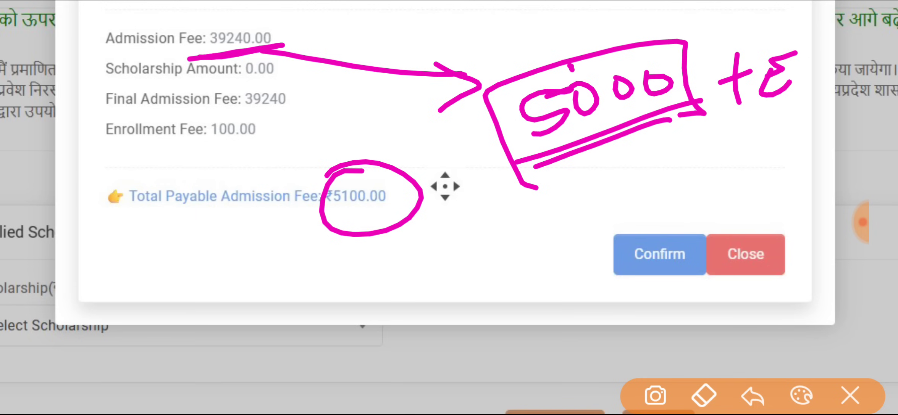
{"action": "left_click_drag", "start_coordinate": [573, 183], "coordinate": [572, 240]}
{"action": "mouse_move", "coordinate": [624, 169]}
{"action": "left_mouse_down"}
{"action": "mouse_move", "coordinate": [646, 164]}
{"action": "mouse_move", "coordinate": [623, 167]}
{"action": "left_mouse_up"}
{"action": "mouse_move", "coordinate": [659, 164]}
{"action": "left_mouse_down"}
{"action": "mouse_move", "coordinate": [665, 153]}
{"action": "mouse_move", "coordinate": [697, 165]}
{"action": "left_mouse_up"}
{"action": "left_click_drag", "start_coordinate": [569, 284], "coordinate": [743, 184]}
{"action": "left_click_drag", "start_coordinate": [584, 285], "coordinate": [747, 194]}
{"action": "mouse_move", "coordinate": [615, 278]}
{"action": "left_mouse_down"}
{"action": "mouse_move", "coordinate": [605, 284]}
{"action": "mouse_move", "coordinate": [619, 279]}
{"action": "left_mouse_up"}
{"action": "left_click_drag", "start_coordinate": [611, 154], "coordinate": [618, 280]}
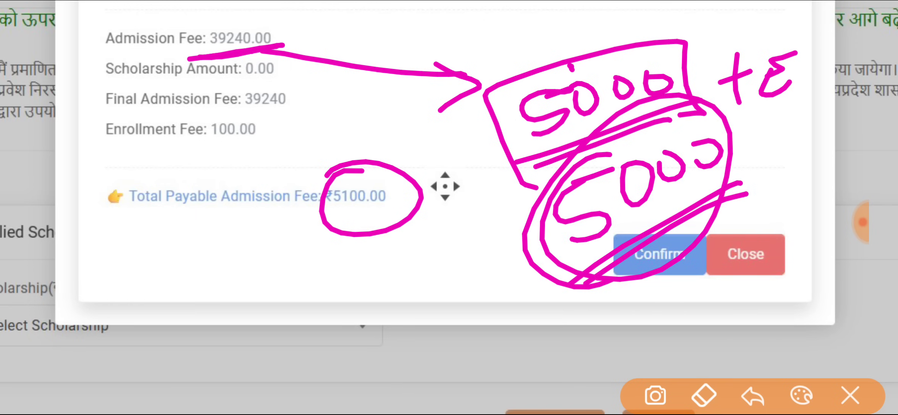
{"action": "left_click", "coordinate": [850, 396]}
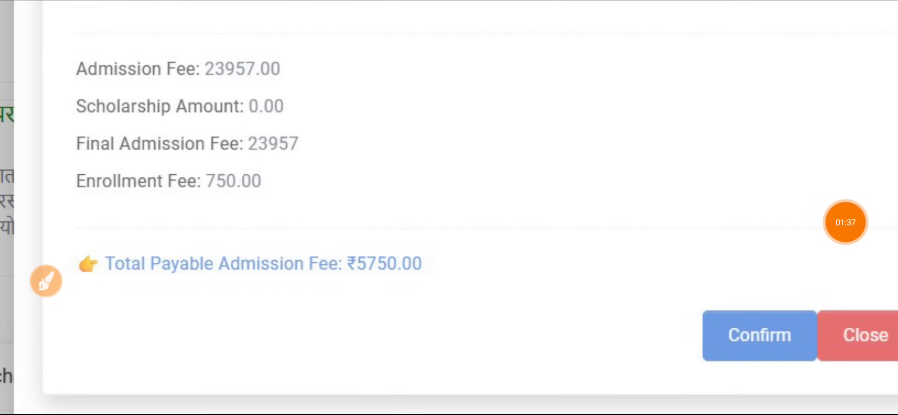
- Mark the admission fee, enrollment fee and total payable admission fee in the fee summary, and clear the markings
{"action": "left_click", "coordinate": [46, 282]}
{"action": "mouse_move", "coordinate": [293, 50]}
{"action": "left_mouse_down"}
{"action": "mouse_move", "coordinate": [323, 63]}
{"action": "mouse_move", "coordinate": [250, 39]}
{"action": "mouse_move", "coordinate": [219, 52]}
{"action": "left_mouse_up"}
{"action": "left_click_drag", "start_coordinate": [178, 180], "coordinate": [299, 162]}
{"action": "left_click_drag", "start_coordinate": [266, 202], "coordinate": [329, 182]}
{"action": "mouse_move", "coordinate": [262, 211]}
{"action": "left_mouse_down"}
{"action": "mouse_move", "coordinate": [330, 184]}
{"action": "mouse_move", "coordinate": [326, 218]}
{"action": "left_mouse_up"}
{"action": "mouse_move", "coordinate": [446, 238]}
{"action": "left_mouse_down"}
{"action": "mouse_move", "coordinate": [318, 273]}
{"action": "mouse_move", "coordinate": [347, 300]}
{"action": "left_mouse_up"}
{"action": "left_click_drag", "start_coordinate": [419, 305], "coordinate": [369, 238]}
{"action": "left_click", "coordinate": [850, 396]}
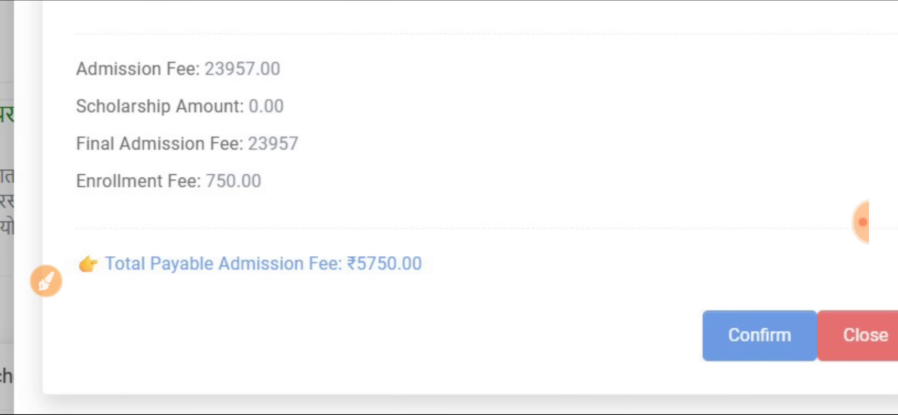
{"action": "left_click", "coordinate": [862, 222]}
{"action": "left_click", "coordinate": [845, 222]}
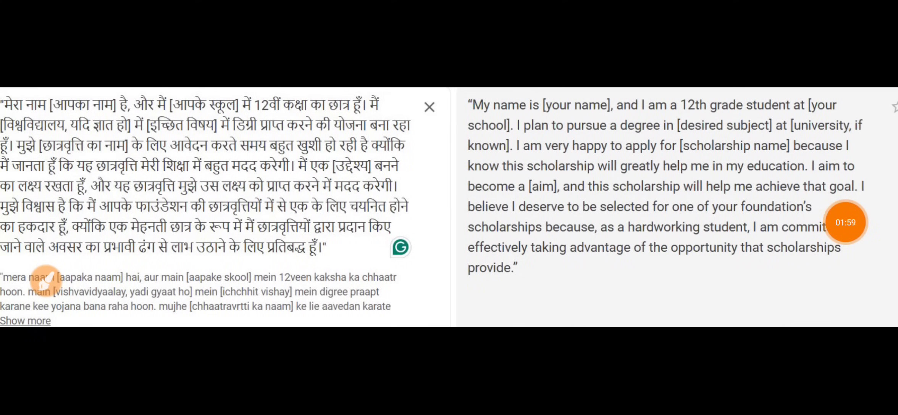
- Mark the name, 12th grade, school and desired subject in the English scholarship paragraph, and draw an arrow from the subject placeholder
{"action": "left_click", "coordinate": [46, 282]}
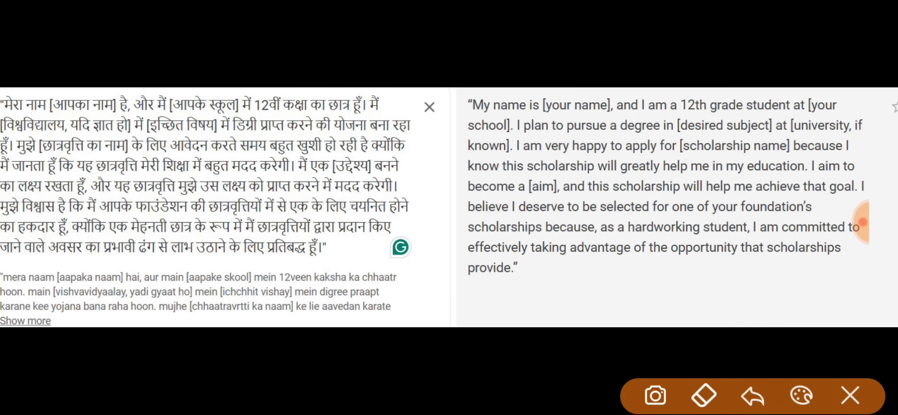
{"action": "left_click_drag", "start_coordinate": [538, 118], "coordinate": [603, 121]}
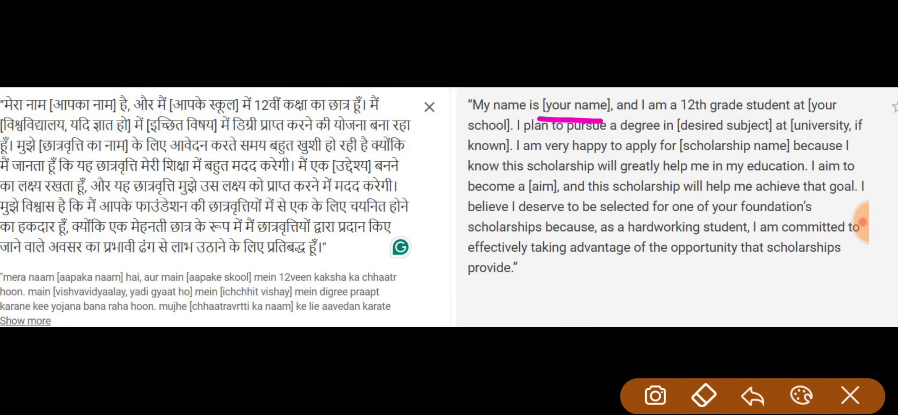
{"action": "left_click_drag", "start_coordinate": [676, 102], "coordinate": [734, 108]}
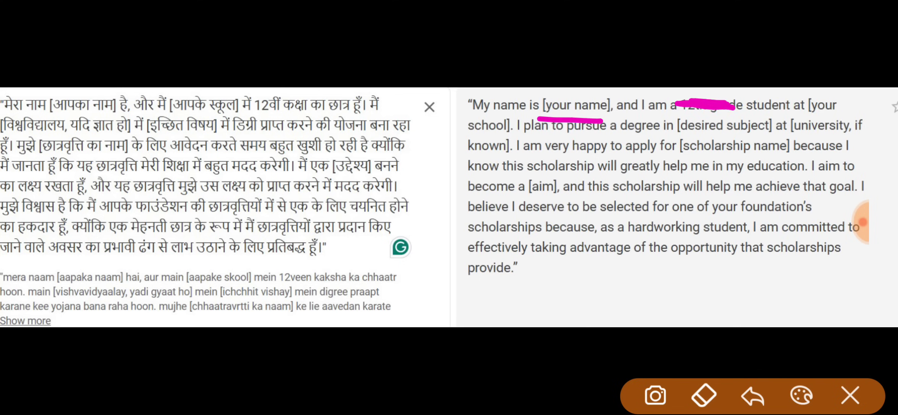
{"action": "left_click_drag", "start_coordinate": [815, 109], "coordinate": [850, 110]}
{"action": "left_click_drag", "start_coordinate": [467, 130], "coordinate": [505, 130]}
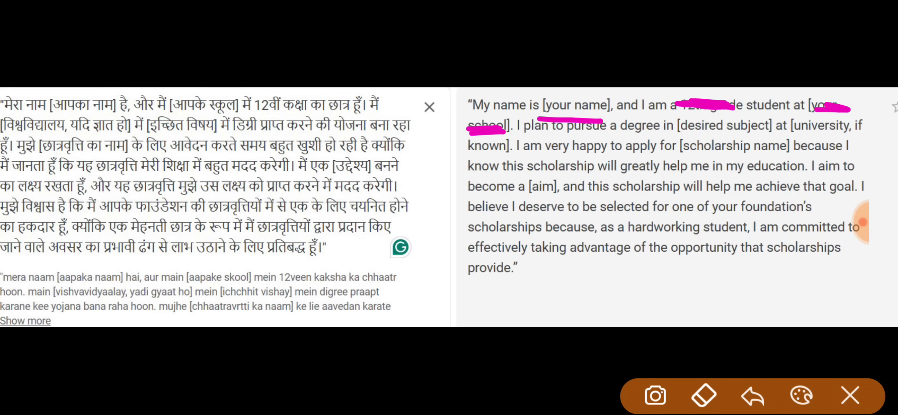
{"action": "left_click_drag", "start_coordinate": [677, 128], "coordinate": [759, 127]}
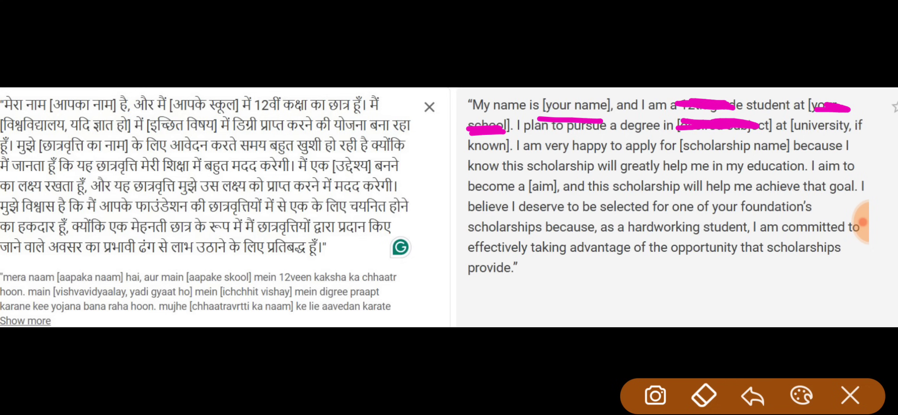
{"action": "left_click_drag", "start_coordinate": [704, 133], "coordinate": [689, 198]}
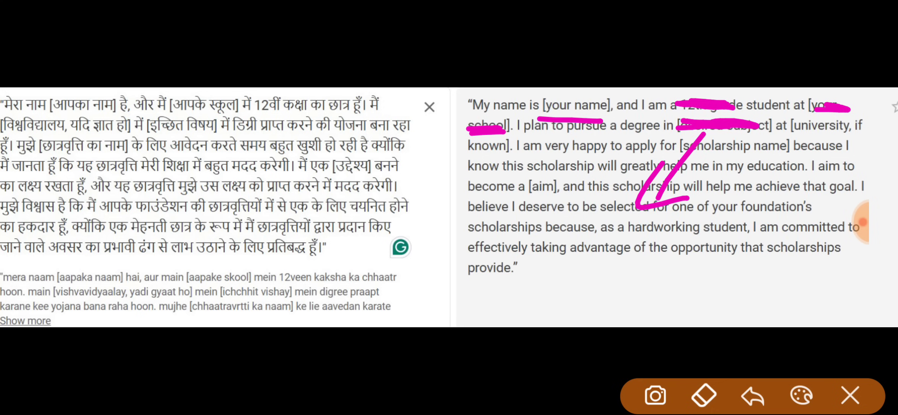
- Handwrite a note around the arrow's tip over the English paragraph and clear all markings
{"action": "left_click_drag", "start_coordinate": [508, 218], "coordinate": [541, 194]}
{"action": "left_click_drag", "start_coordinate": [550, 190], "coordinate": [526, 263]}
{"action": "left_click_drag", "start_coordinate": [532, 234], "coordinate": [520, 278]}
{"action": "mouse_move", "coordinate": [554, 269]}
{"action": "left_mouse_down"}
{"action": "mouse_move", "coordinate": [592, 195]}
{"action": "mouse_move", "coordinate": [575, 254]}
{"action": "left_mouse_up"}
{"action": "left_click_drag", "start_coordinate": [561, 233], "coordinate": [608, 219]}
{"action": "left_click_drag", "start_coordinate": [642, 234], "coordinate": [623, 282]}
{"action": "left_click_drag", "start_coordinate": [684, 203], "coordinate": [658, 279]}
{"action": "left_click_drag", "start_coordinate": [675, 227], "coordinate": [672, 264]}
{"action": "mouse_move", "coordinate": [756, 201]}
{"action": "left_mouse_down"}
{"action": "mouse_move", "coordinate": [725, 220]}
{"action": "mouse_move", "coordinate": [707, 249]}
{"action": "left_mouse_up"}
{"action": "left_click_drag", "start_coordinate": [801, 206], "coordinate": [827, 227]}
{"action": "left_click_drag", "start_coordinate": [619, 270], "coordinate": [598, 332]}
{"action": "left_click_drag", "start_coordinate": [610, 284], "coordinate": [613, 318]}
{"action": "mouse_move", "coordinate": [662, 283]}
{"action": "left_mouse_down"}
{"action": "mouse_move", "coordinate": [659, 298]}
{"action": "mouse_move", "coordinate": [679, 316]}
{"action": "mouse_move", "coordinate": [750, 300]}
{"action": "left_mouse_up"}
{"action": "left_click", "coordinate": [850, 395]}
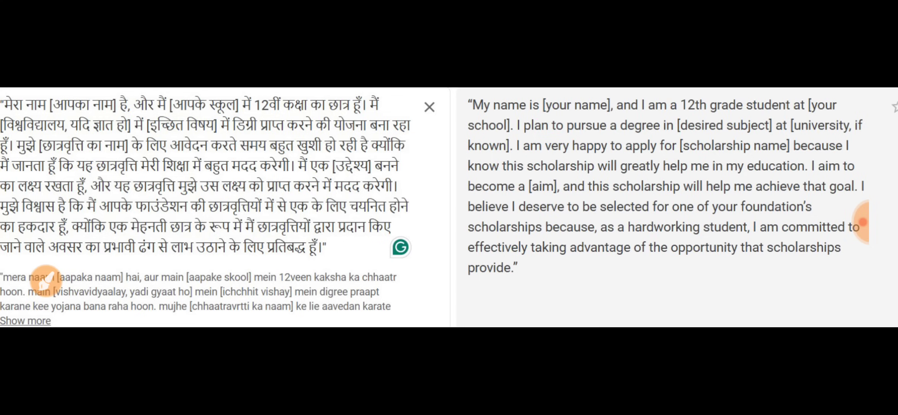
- Mark the university, scholarship name and aim placeholders, box the whole English paragraph and put a tick inside
{"action": "left_click", "coordinate": [46, 282]}
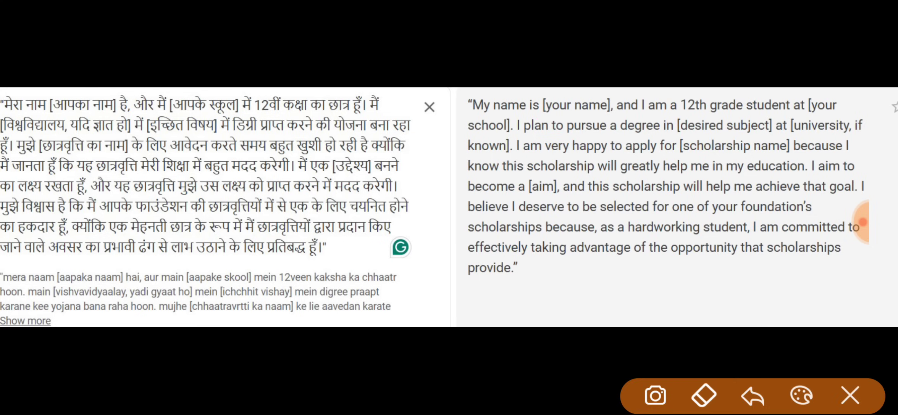
{"action": "left_click_drag", "start_coordinate": [793, 128], "coordinate": [852, 126]}
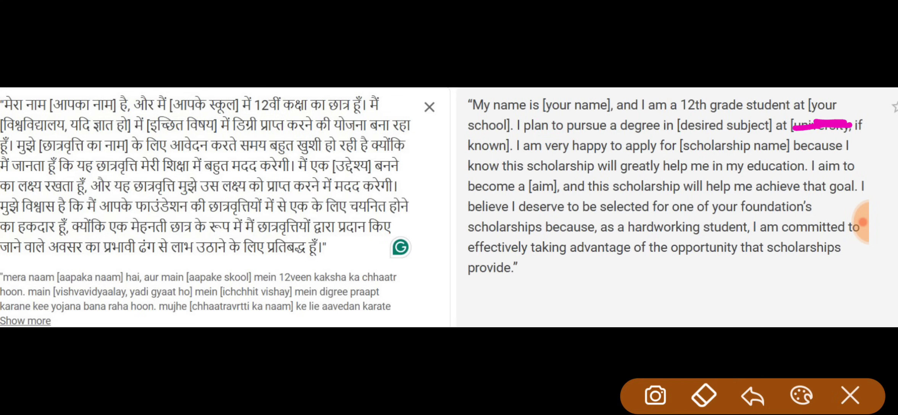
{"action": "mouse_move", "coordinate": [704, 148]}
{"action": "left_mouse_down"}
{"action": "mouse_move", "coordinate": [765, 145]}
{"action": "mouse_move", "coordinate": [750, 142]}
{"action": "left_mouse_up"}
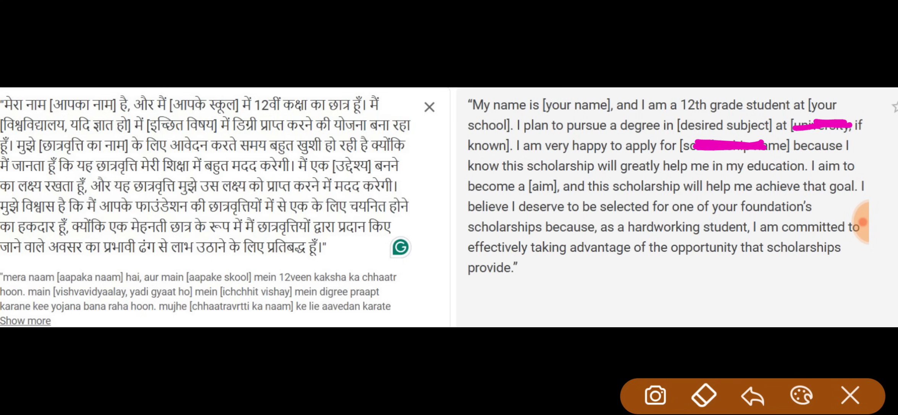
{"action": "mouse_move", "coordinate": [530, 193]}
{"action": "left_mouse_down"}
{"action": "mouse_move", "coordinate": [555, 186]}
{"action": "mouse_move", "coordinate": [540, 184]}
{"action": "left_mouse_up"}
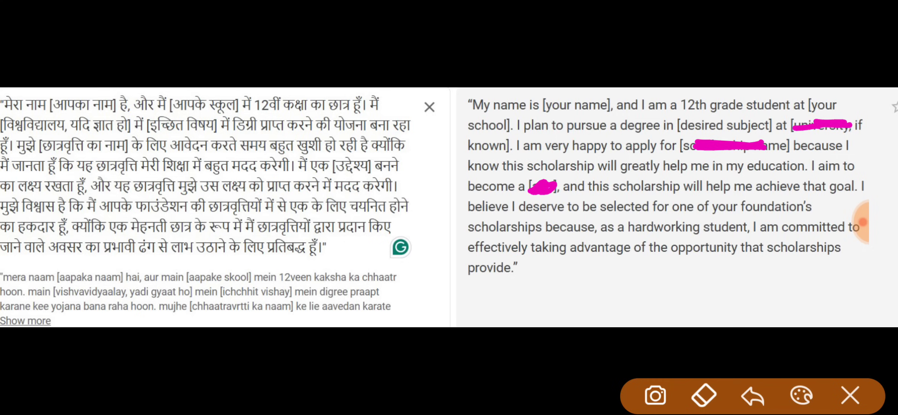
{"action": "mouse_move", "coordinate": [472, 293]}
{"action": "left_mouse_down"}
{"action": "mouse_move", "coordinate": [680, 287]}
{"action": "mouse_move", "coordinate": [890, 244]}
{"action": "mouse_move", "coordinate": [775, 72]}
{"action": "mouse_move", "coordinate": [433, 74]}
{"action": "mouse_move", "coordinate": [443, 274]}
{"action": "mouse_move", "coordinate": [529, 284]}
{"action": "left_mouse_up"}
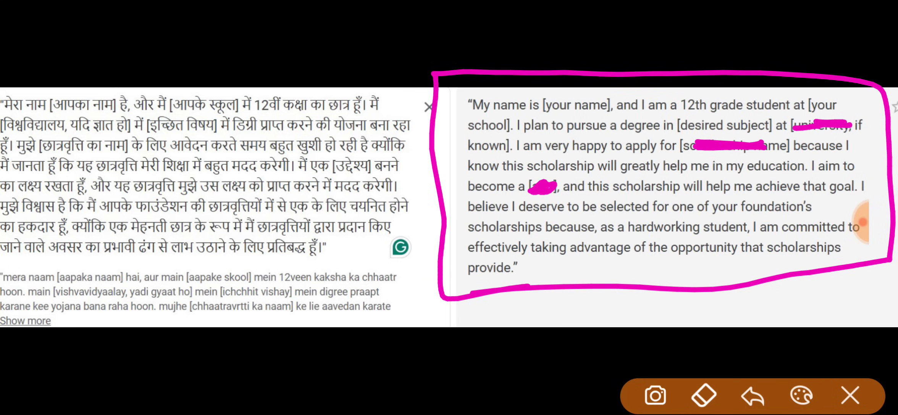
{"action": "left_click_drag", "start_coordinate": [550, 250], "coordinate": [625, 222]}
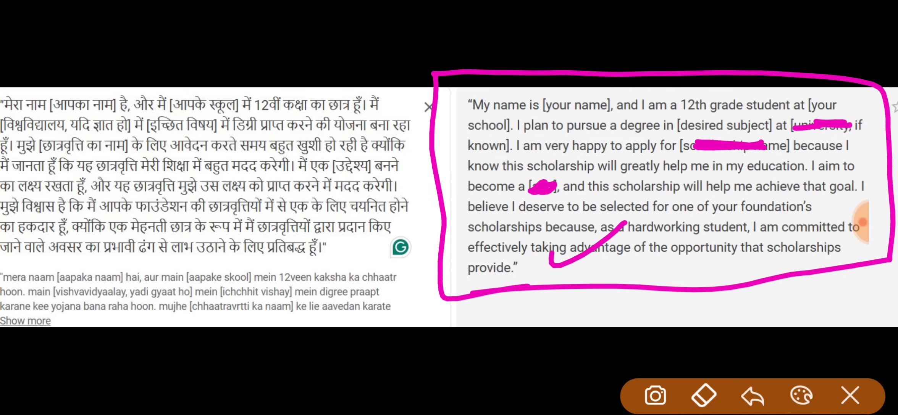
- Handwrite a note over the Hindi version of the scholarship paragraph
{"action": "left_click_drag", "start_coordinate": [240, 172], "coordinate": [289, 171]}
{"action": "left_click_drag", "start_coordinate": [295, 132], "coordinate": [320, 180]}
{"action": "mouse_move", "coordinate": [351, 150]}
{"action": "left_mouse_down"}
{"action": "mouse_move", "coordinate": [376, 116]}
{"action": "mouse_move", "coordinate": [356, 172]}
{"action": "left_mouse_up"}
{"action": "left_click_drag", "start_coordinate": [357, 150], "coordinate": [397, 141]}
{"action": "mouse_move", "coordinate": [254, 250]}
{"action": "left_mouse_down"}
{"action": "mouse_move", "coordinate": [232, 262]}
{"action": "mouse_move", "coordinate": [295, 232]}
{"action": "left_mouse_up"}
{"action": "left_click_drag", "start_coordinate": [279, 247], "coordinate": [274, 282]}
{"action": "mouse_move", "coordinate": [306, 255]}
{"action": "left_mouse_down"}
{"action": "mouse_move", "coordinate": [307, 243]}
{"action": "mouse_move", "coordinate": [325, 264]}
{"action": "left_mouse_up"}
{"action": "left_click_drag", "start_coordinate": [330, 263], "coordinate": [347, 260]}
{"action": "left_click_drag", "start_coordinate": [363, 223], "coordinate": [362, 254]}
{"action": "left_click", "coordinate": [361, 211]}
{"action": "mouse_move", "coordinate": [386, 208]}
{"action": "left_mouse_down"}
{"action": "mouse_move", "coordinate": [370, 254]}
{"action": "mouse_move", "coordinate": [433, 241]}
{"action": "left_mouse_up"}
- Mark the English paragraph again, including the name and university placeholders and the word "achieve", and clear the markings
{"action": "mouse_move", "coordinate": [450, 90]}
{"action": "left_mouse_down"}
{"action": "mouse_move", "coordinate": [450, 110]}
{"action": "mouse_move", "coordinate": [519, 91]}
{"action": "mouse_move", "coordinate": [874, 189]}
{"action": "mouse_move", "coordinate": [860, 260]}
{"action": "left_mouse_up"}
{"action": "left_click_drag", "start_coordinate": [535, 103], "coordinate": [640, 103]}
{"action": "left_click_drag", "start_coordinate": [826, 121], "coordinate": [851, 121]}
{"action": "left_click_drag", "start_coordinate": [734, 196], "coordinate": [789, 204]}
{"action": "left_click", "coordinate": [850, 396]}
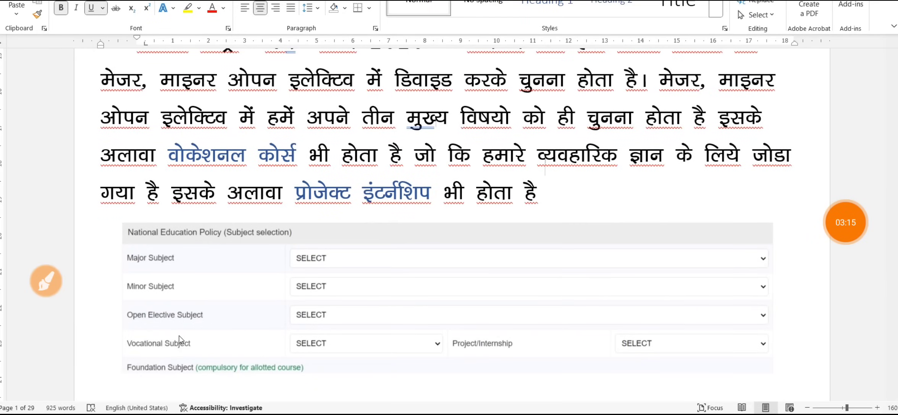
- Write "Major" and "Mi" over the Hindi text above the subject selection table, and clear the writing
{"action": "left_click", "coordinate": [46, 281]}
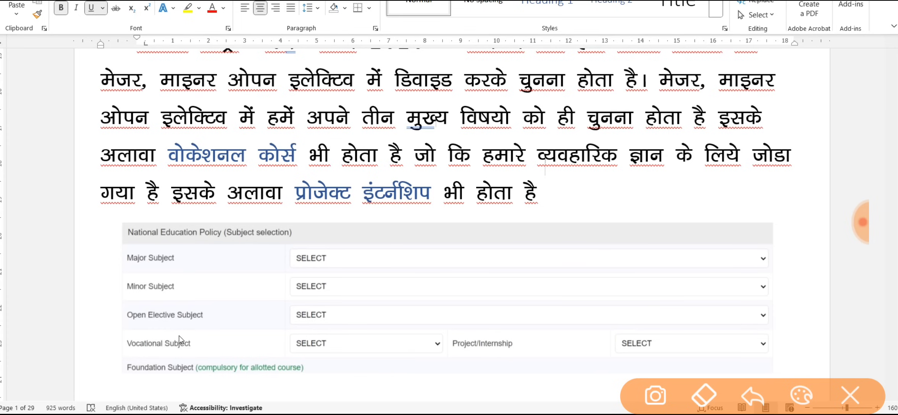
{"action": "mouse_move", "coordinate": [498, 131]}
{"action": "left_mouse_down"}
{"action": "mouse_move", "coordinate": [529, 127]}
{"action": "mouse_move", "coordinate": [550, 149]}
{"action": "left_mouse_up"}
{"action": "left_click_drag", "start_coordinate": [591, 114], "coordinate": [585, 141]}
{"action": "left_click_drag", "start_coordinate": [599, 119], "coordinate": [593, 144]}
{"action": "left_click_drag", "start_coordinate": [647, 108], "coordinate": [688, 111]}
{"action": "mouse_move", "coordinate": [551, 241]}
{"action": "left_mouse_down"}
{"action": "mouse_move", "coordinate": [556, 189]}
{"action": "mouse_move", "coordinate": [591, 210]}
{"action": "left_mouse_up"}
{"action": "left_click_drag", "start_coordinate": [609, 185], "coordinate": [607, 219]}
{"action": "left_click", "coordinate": [614, 165]}
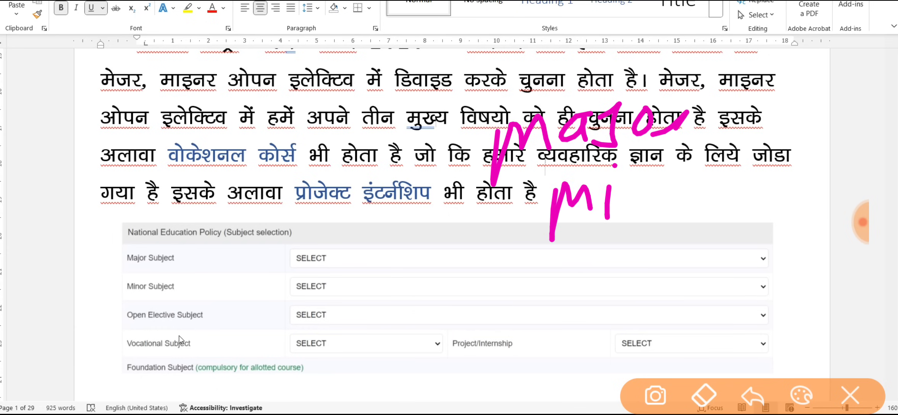
{"action": "left_click", "coordinate": [850, 396]}
- Underline the major, minor, open elective, vocational and project/internship rows, box the whole subject selection table, and clear the markings
{"action": "left_click", "coordinate": [46, 281]}
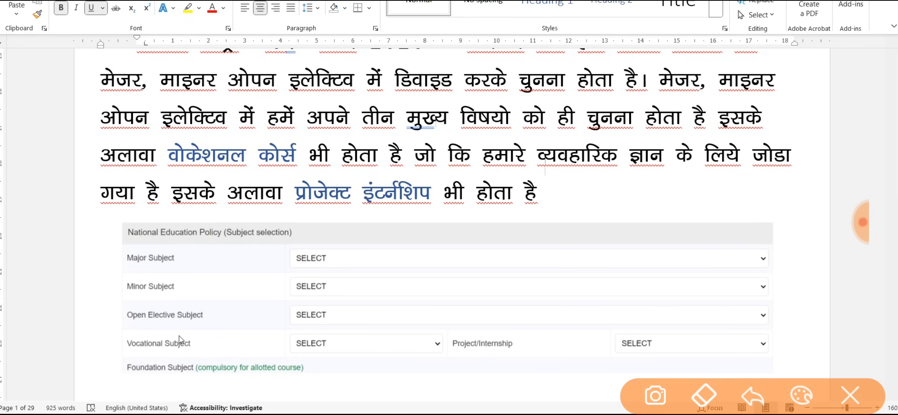
{"action": "left_click_drag", "start_coordinate": [111, 264], "coordinate": [378, 274]}
{"action": "left_click_drag", "start_coordinate": [85, 306], "coordinate": [341, 290]}
{"action": "left_click_drag", "start_coordinate": [95, 327], "coordinate": [254, 323]}
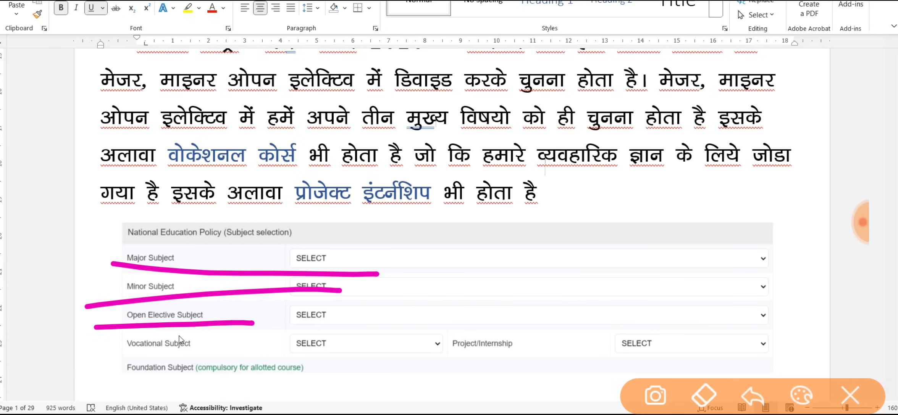
{"action": "left_click_drag", "start_coordinate": [100, 351], "coordinate": [242, 347]}
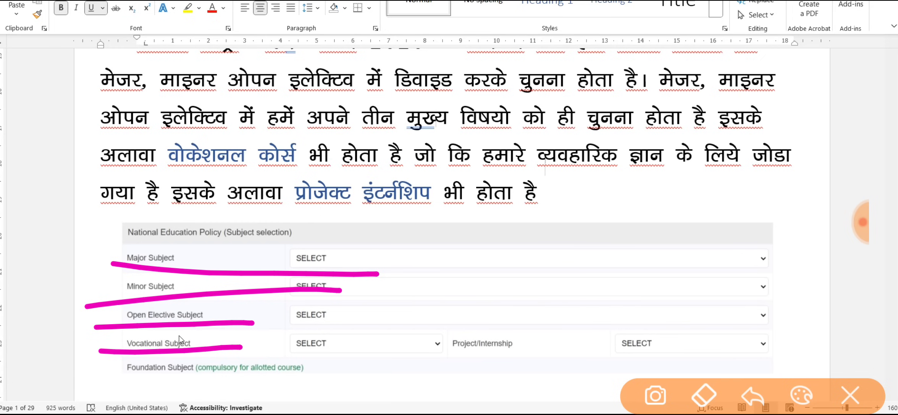
{"action": "left_click_drag", "start_coordinate": [431, 361], "coordinate": [660, 357]}
{"action": "mouse_move", "coordinate": [203, 226]}
{"action": "left_mouse_down"}
{"action": "mouse_move", "coordinate": [181, 218]}
{"action": "mouse_move", "coordinate": [458, 376]}
{"action": "mouse_move", "coordinate": [777, 229]}
{"action": "mouse_move", "coordinate": [136, 232]}
{"action": "left_mouse_up"}
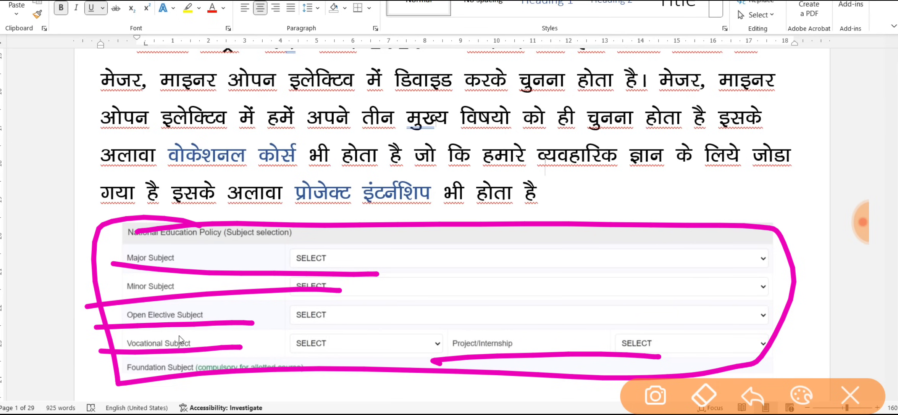
{"action": "mouse_move", "coordinate": [219, 300]}
{"action": "left_mouse_down"}
{"action": "mouse_move", "coordinate": [149, 340]}
{"action": "mouse_move", "coordinate": [233, 305]}
{"action": "left_mouse_up"}
{"action": "key", "text": "Escape"}
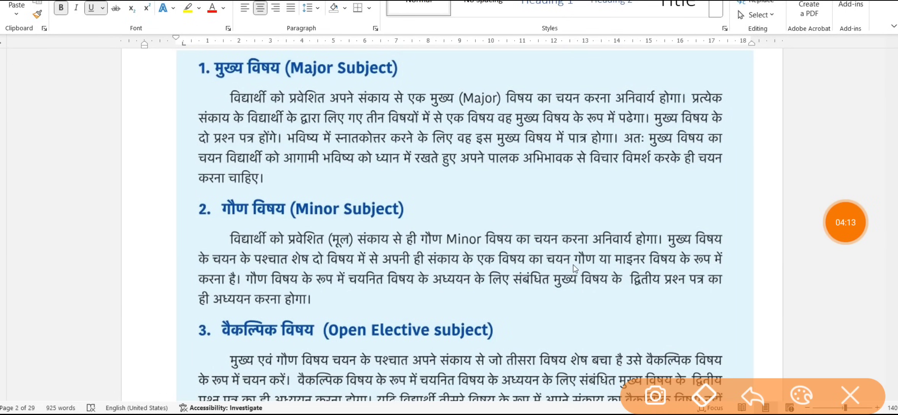
- Circle the sentence on two major-subject papers, underline the Minor Subject heading, mark its paragraph's first lines, and clear the markings
{"action": "mouse_move", "coordinate": [745, 119]}
{"action": "left_mouse_down"}
{"action": "mouse_move", "coordinate": [726, 136]}
{"action": "mouse_move", "coordinate": [718, 111]}
{"action": "left_mouse_up"}
{"action": "mouse_move", "coordinate": [304, 128]}
{"action": "left_mouse_down"}
{"action": "mouse_move", "coordinate": [285, 151]}
{"action": "mouse_move", "coordinate": [283, 125]}
{"action": "left_mouse_up"}
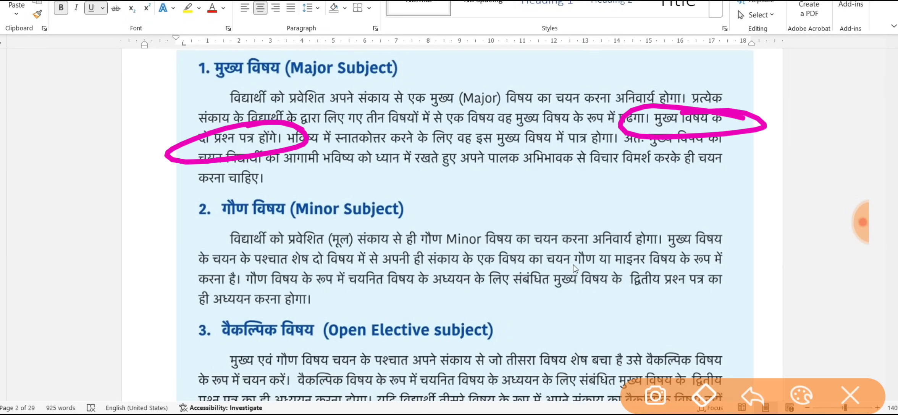
{"action": "left_click_drag", "start_coordinate": [278, 228], "coordinate": [456, 220]}
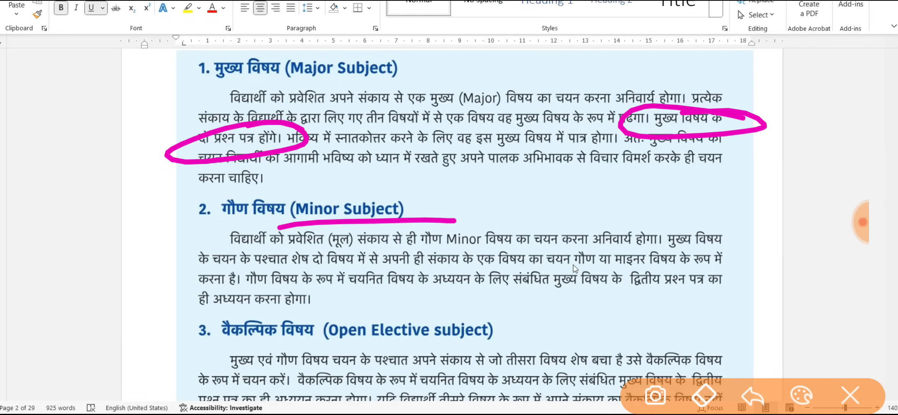
{"action": "mouse_move", "coordinate": [630, 254]}
{"action": "left_mouse_down"}
{"action": "mouse_move", "coordinate": [601, 246]}
{"action": "mouse_move", "coordinate": [611, 236]}
{"action": "mouse_move", "coordinate": [572, 230]}
{"action": "left_mouse_up"}
{"action": "mouse_move", "coordinate": [651, 265]}
{"action": "left_mouse_down"}
{"action": "mouse_move", "coordinate": [611, 275]}
{"action": "mouse_move", "coordinate": [683, 257]}
{"action": "left_mouse_up"}
{"action": "left_click", "coordinate": [850, 396]}
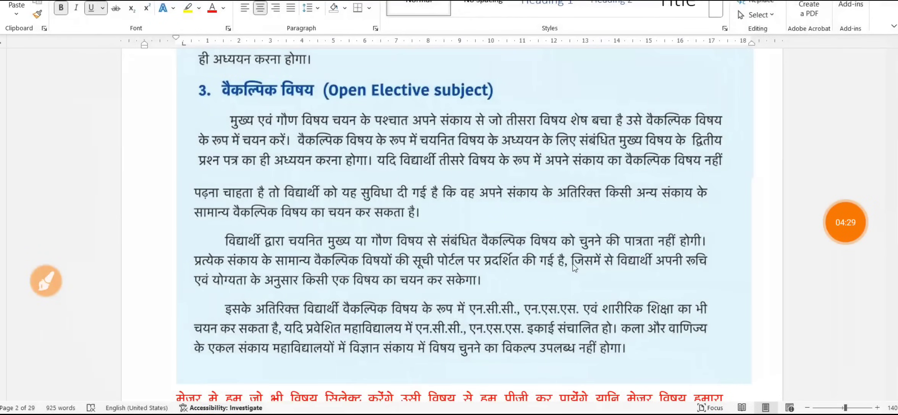
- Circle the Open Elective subject heading, write and underline "MDC" beside it, and clear the markings
{"action": "mouse_move", "coordinate": [565, 87]}
{"action": "left_mouse_down"}
{"action": "mouse_move", "coordinate": [470, 63]}
{"action": "mouse_move", "coordinate": [544, 86]}
{"action": "left_mouse_up"}
{"action": "mouse_move", "coordinate": [596, 118]}
{"action": "left_mouse_down"}
{"action": "mouse_move", "coordinate": [615, 78]}
{"action": "mouse_move", "coordinate": [649, 94]}
{"action": "left_mouse_up"}
{"action": "mouse_move", "coordinate": [664, 63]}
{"action": "left_mouse_down"}
{"action": "mouse_move", "coordinate": [659, 109]}
{"action": "mouse_move", "coordinate": [659, 102]}
{"action": "left_mouse_up"}
{"action": "left_click_drag", "start_coordinate": [729, 70], "coordinate": [758, 92]}
{"action": "left_click_drag", "start_coordinate": [686, 106], "coordinate": [752, 105]}
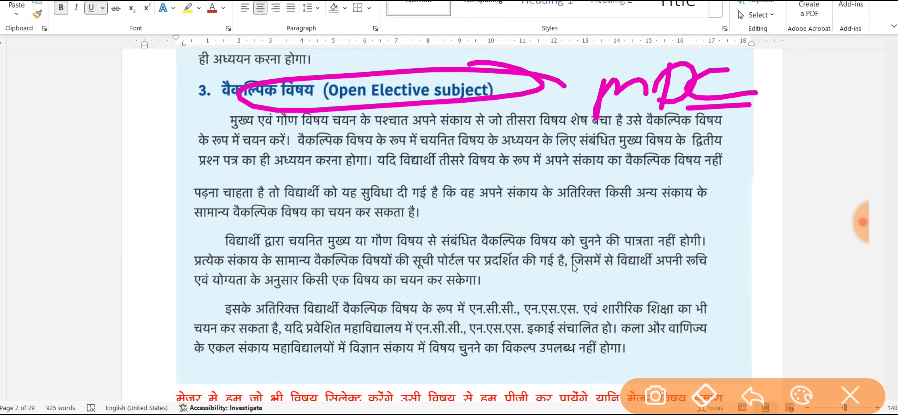
{"action": "left_click", "coordinate": [851, 395]}
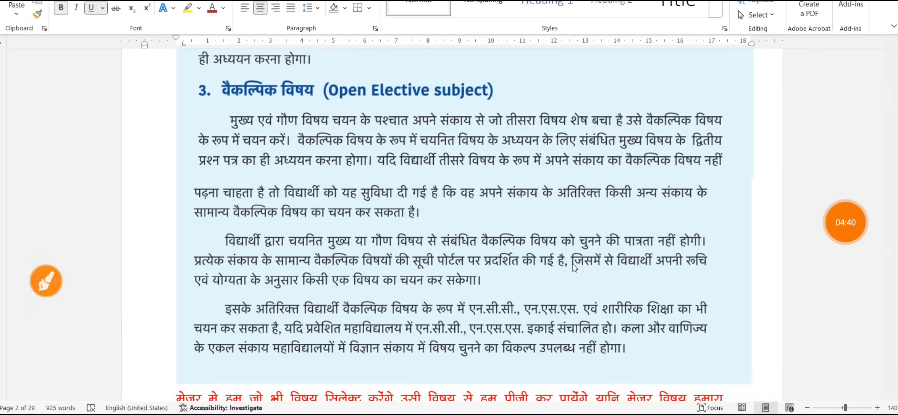
- Underline the sentence about choosing a general elective from another faculty, and clear the markings
{"action": "left_click", "coordinate": [46, 281]}
{"action": "left_click_drag", "start_coordinate": [403, 204], "coordinate": [740, 208]}
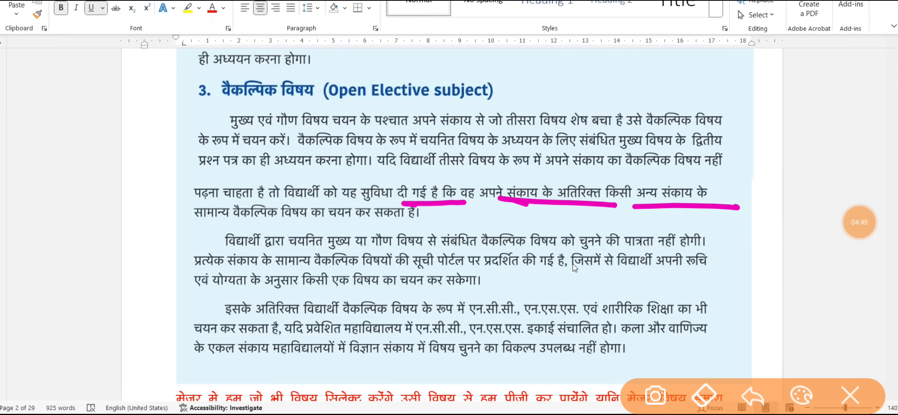
{"action": "left_click_drag", "start_coordinate": [194, 230], "coordinate": [348, 226]}
{"action": "left_click", "coordinate": [850, 396]}
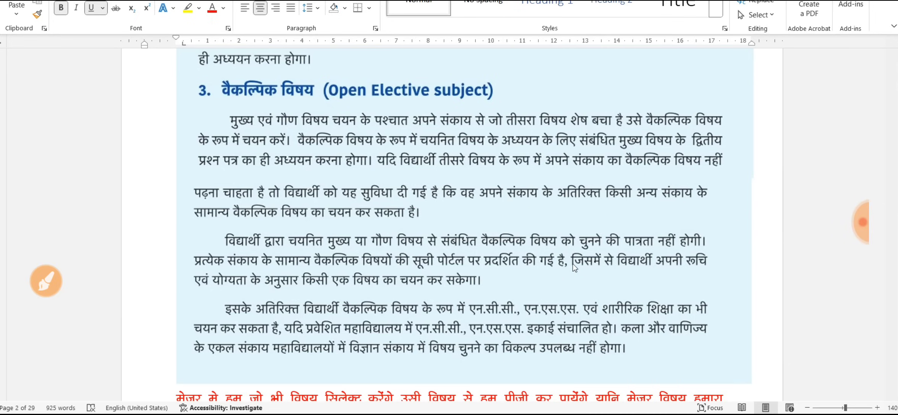
{"action": "left_click", "coordinate": [845, 223]}
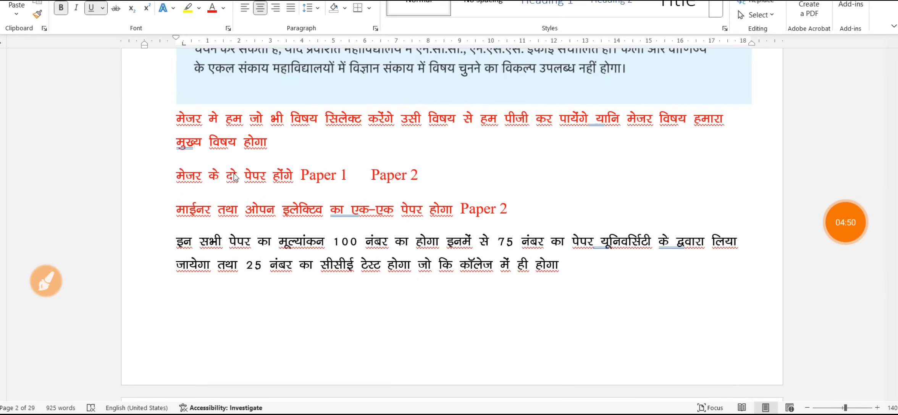
- Underline the line on the major subject's Paper 1 and Paper 2 and the line on the minor and open elective's Paper 2
{"action": "left_click", "coordinate": [46, 281]}
{"action": "left_click_drag", "start_coordinate": [188, 194], "coordinate": [449, 194]}
{"action": "left_click_drag", "start_coordinate": [164, 227], "coordinate": [528, 224]}
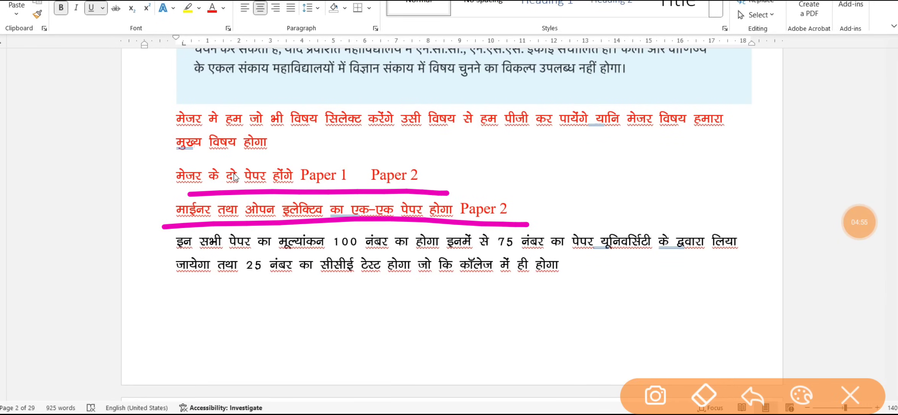
- Circle "Paper 2" on the minor and open elective line, and clear the markings
{"action": "left_click_drag", "start_coordinate": [489, 189], "coordinate": [484, 185]}
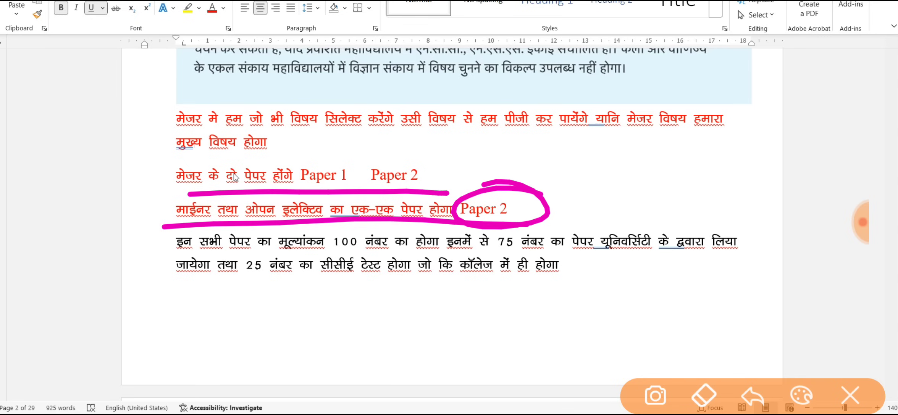
{"action": "left_click", "coordinate": [850, 396]}
{"action": "left_click", "coordinate": [862, 222]}
{"action": "left_click", "coordinate": [828, 157]}
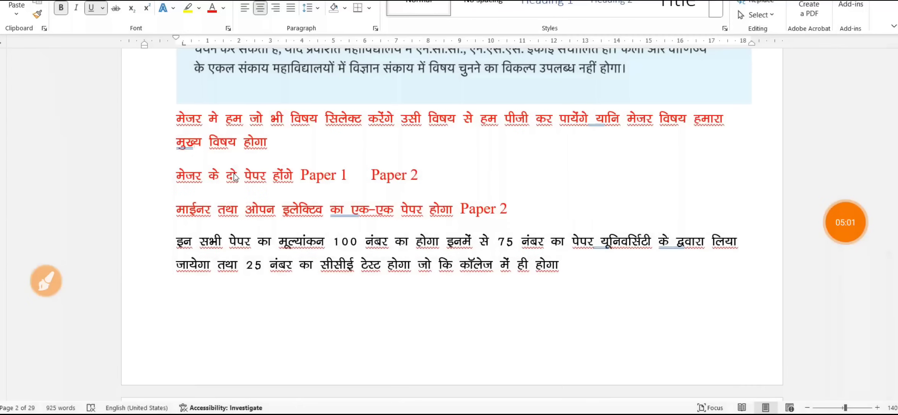
- Underline "Paper 2" and the 100-mark evaluation, university and 25-mark college test phrases, circle the 75-mark paper, and clear the markings
{"action": "left_click", "coordinate": [46, 281]}
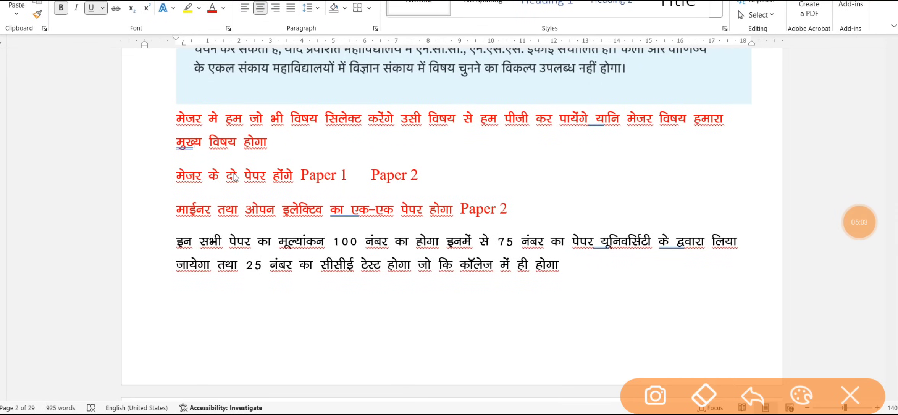
{"action": "left_click_drag", "start_coordinate": [463, 217], "coordinate": [558, 215]}
{"action": "left_click_drag", "start_coordinate": [318, 246], "coordinate": [501, 253]}
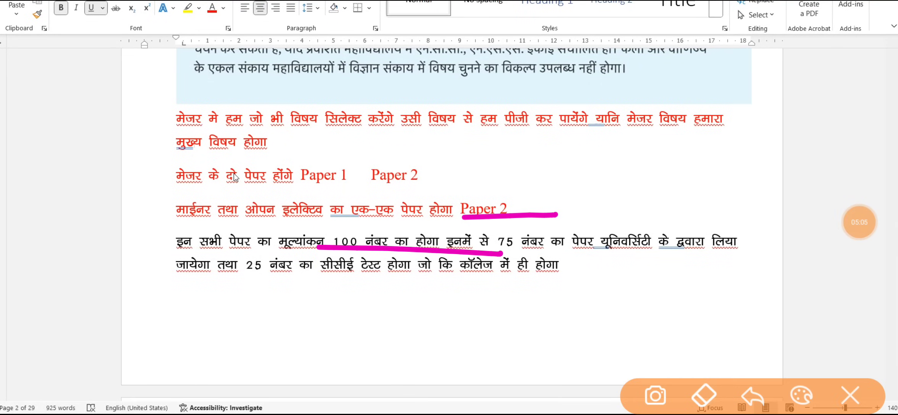
{"action": "left_click_drag", "start_coordinate": [573, 222], "coordinate": [532, 229]}
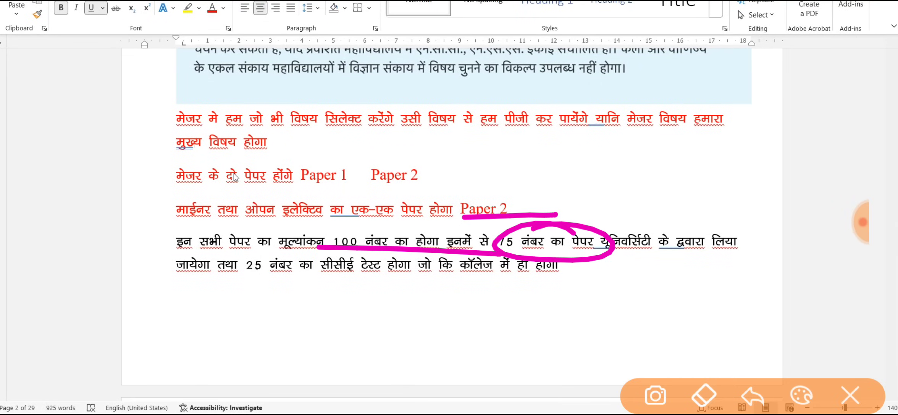
{"action": "left_click_drag", "start_coordinate": [618, 259], "coordinate": [766, 262]}
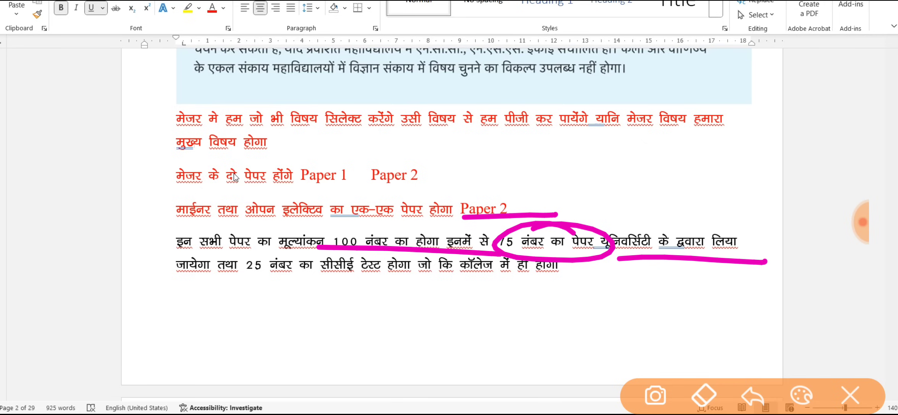
{"action": "left_click_drag", "start_coordinate": [231, 283], "coordinate": [539, 287]}
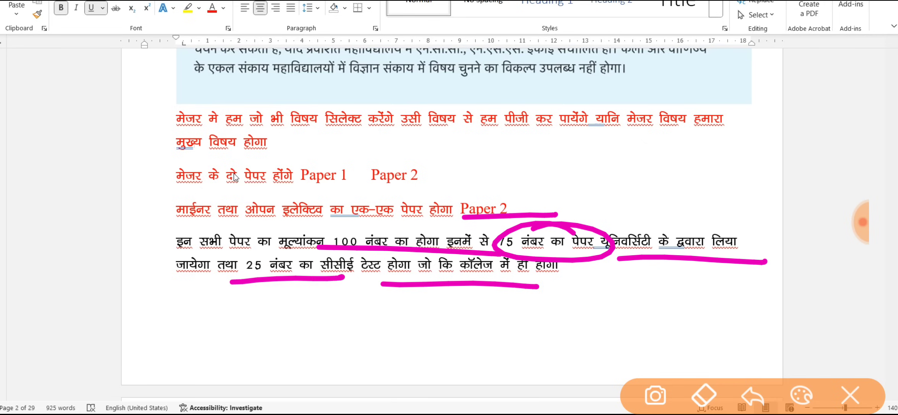
{"action": "left_click", "coordinate": [850, 396]}
- Underline the field project, internship, apprenticeship and community engagement line under the Field Studies heading, add a mark beside it, and clear the markings
{"action": "scroll", "coordinate": [342, 238], "scroll_direction": "down", "scroll_amount": 5}
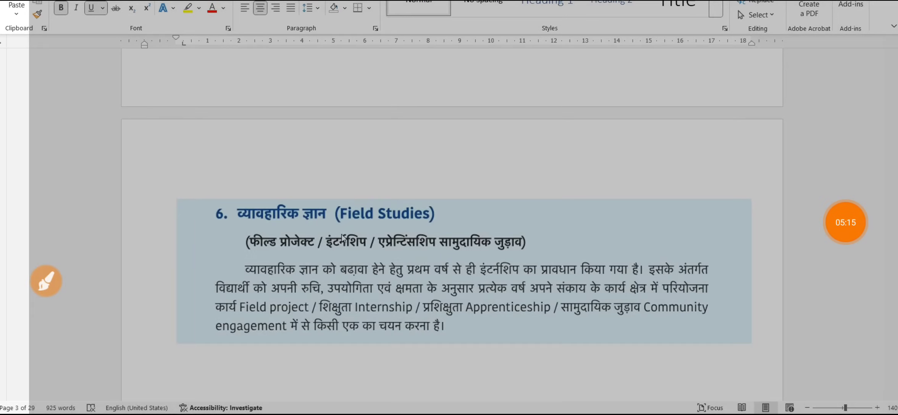
{"action": "left_click", "coordinate": [46, 282]}
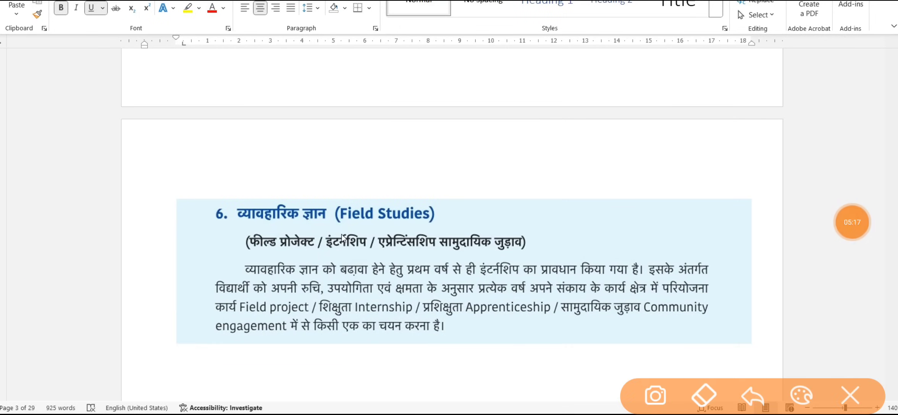
{"action": "left_click_drag", "start_coordinate": [247, 260], "coordinate": [317, 263]}
{"action": "left_click_drag", "start_coordinate": [343, 255], "coordinate": [539, 258]}
{"action": "mouse_move", "coordinate": [649, 234]}
{"action": "left_mouse_down"}
{"action": "mouse_move", "coordinate": [698, 367]}
{"action": "mouse_move", "coordinate": [484, 187]}
{"action": "mouse_move", "coordinate": [645, 212]}
{"action": "left_mouse_up"}
{"action": "left_click", "coordinate": [850, 395]}
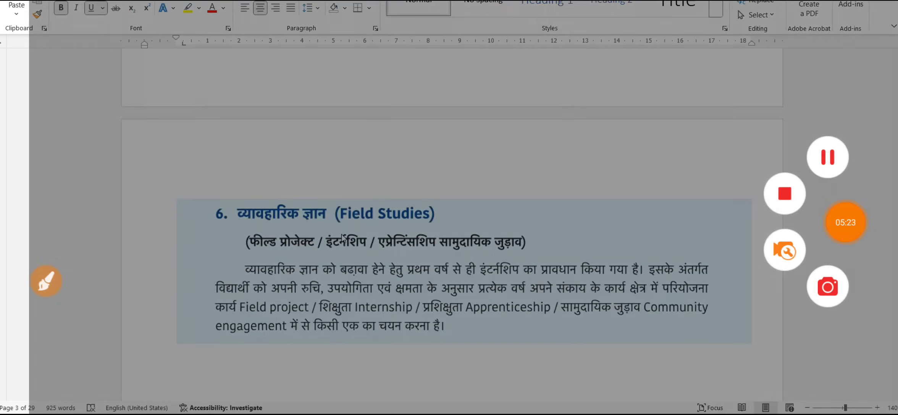